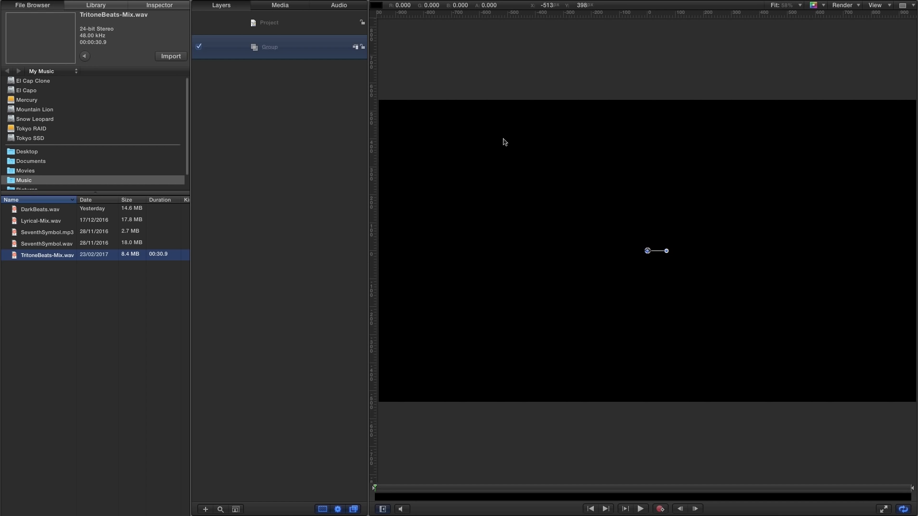
Set the project duration to 00:00:30:00 in the project properties
left_click(504, 141)
key("super+3")
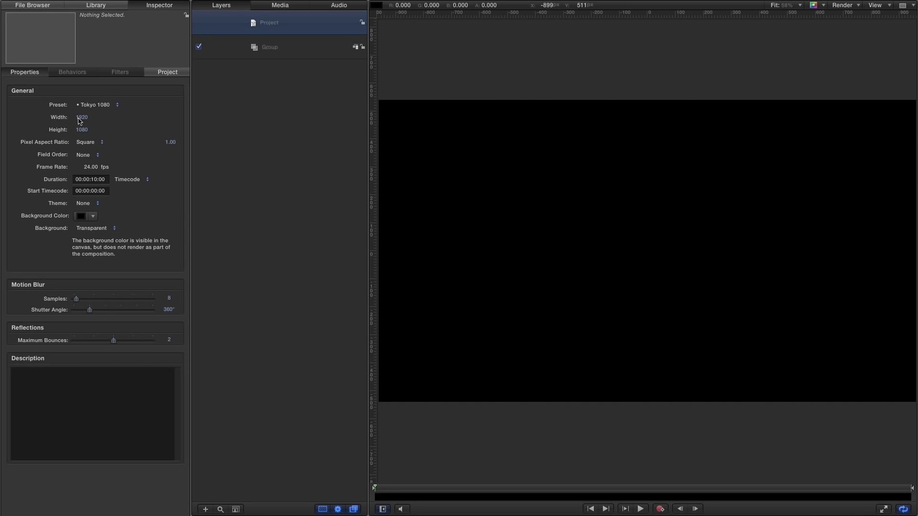
left_click(104, 179)
type("3:")
type("00")
key("Return")
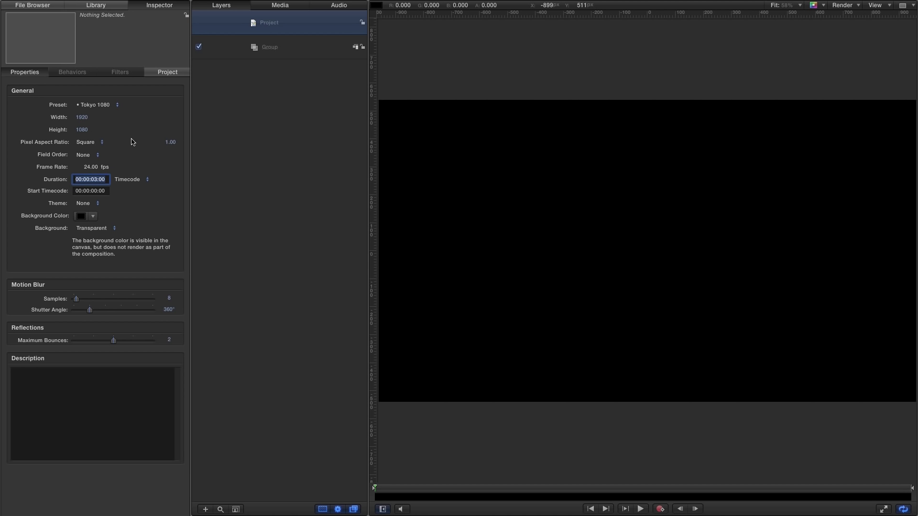
type("3000")
key("Return")
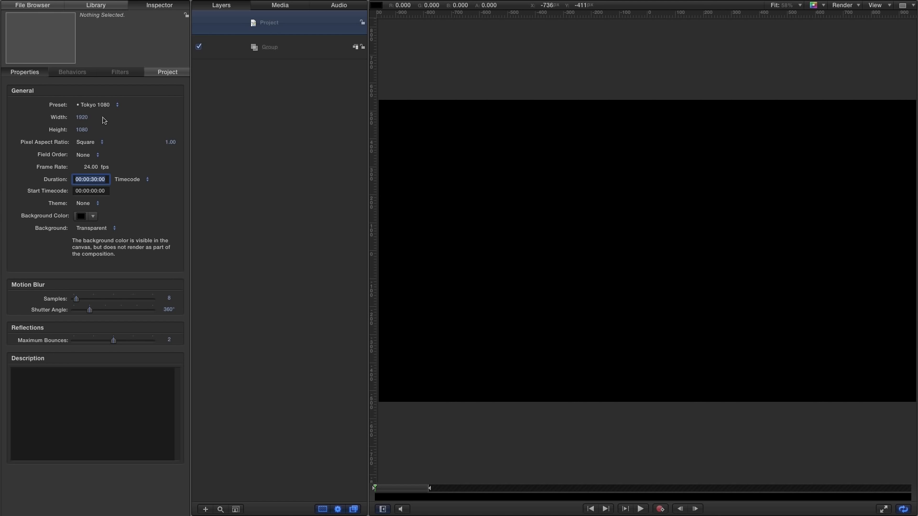
Add the TritoneBeats-Mix.wav audio file from the Music folder to the project
left_click(35, 4)
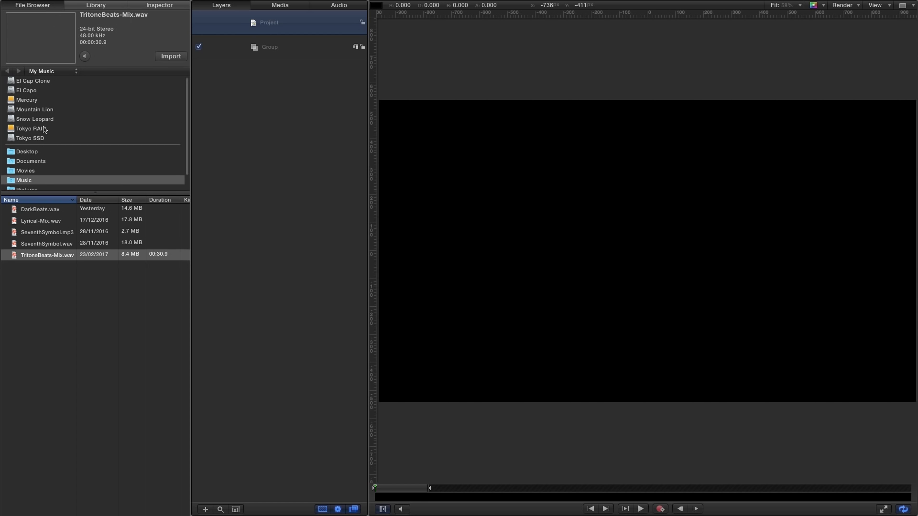
left_click(77, 370)
left_click(14, 256)
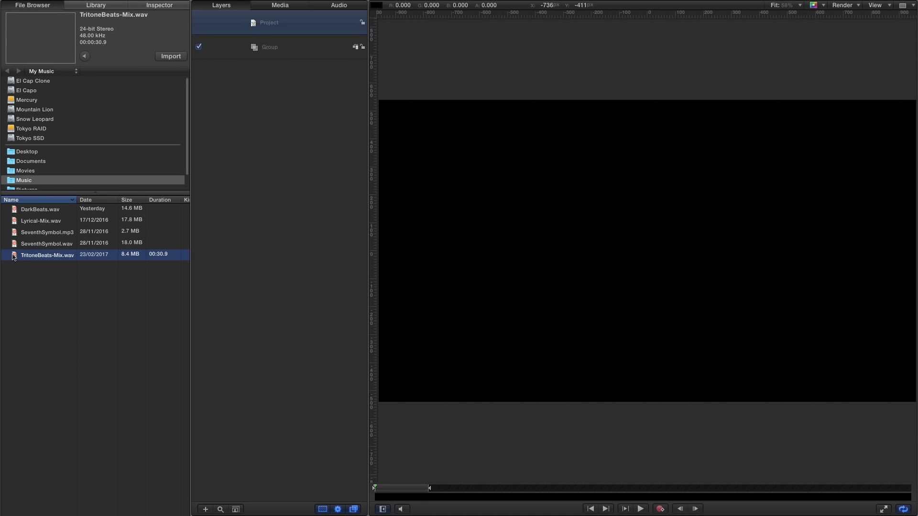
left_click_drag(13, 256, 253, 152)
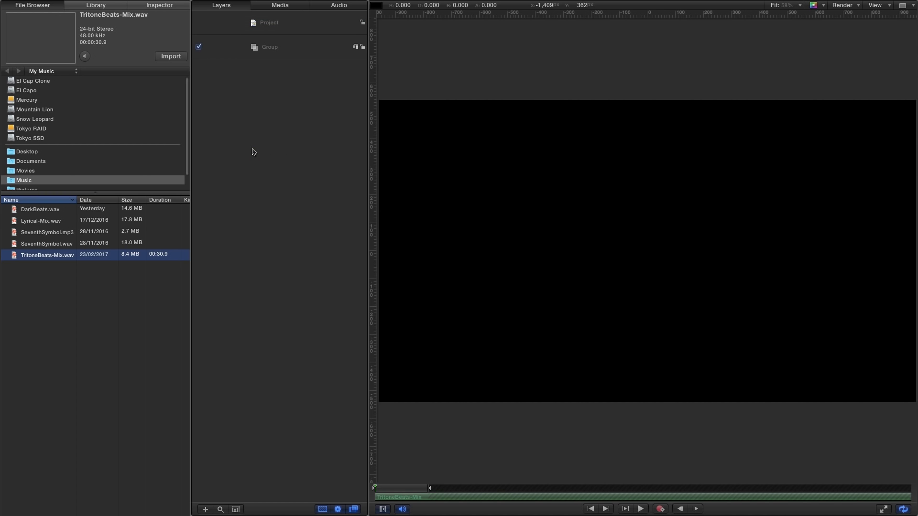
Move the playhead to frame 92 in the audio timeline and reset the play range to the full project duration
key("super+7")
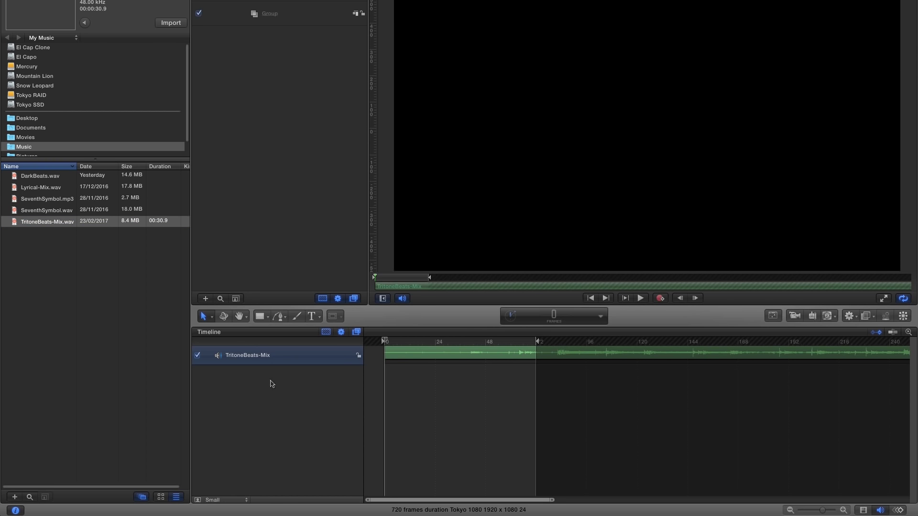
left_click_drag(564, 341, 578, 343)
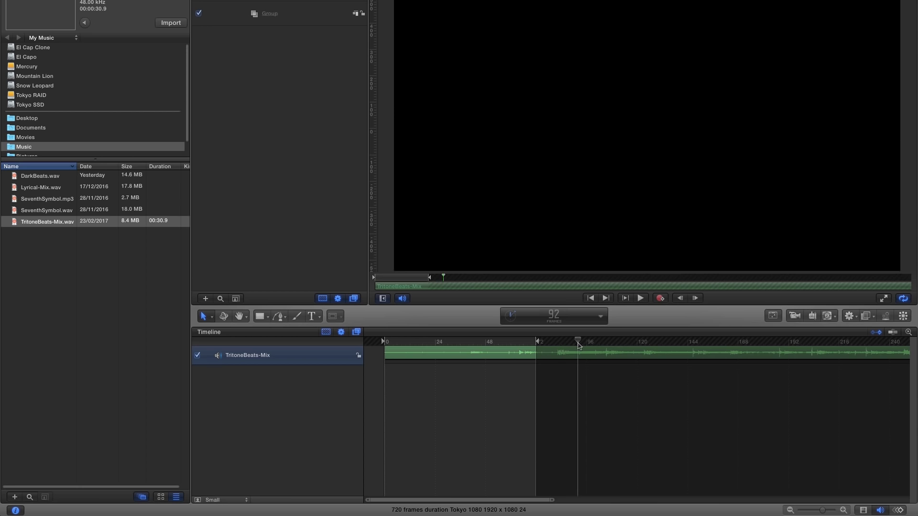
key("alt+x")
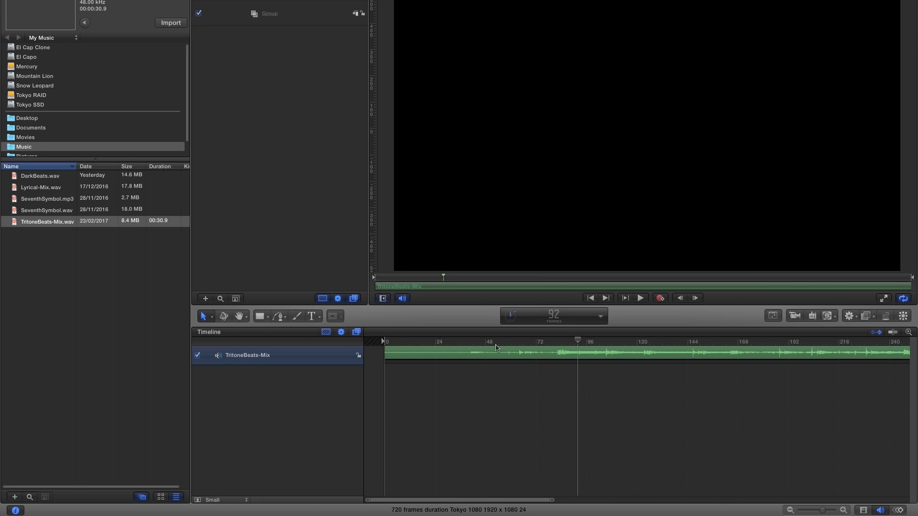
left_click(881, 511)
Draw a tall, narrow rectangle about 67 px wide and 381 px high in the empty group
left_click(289, 16)
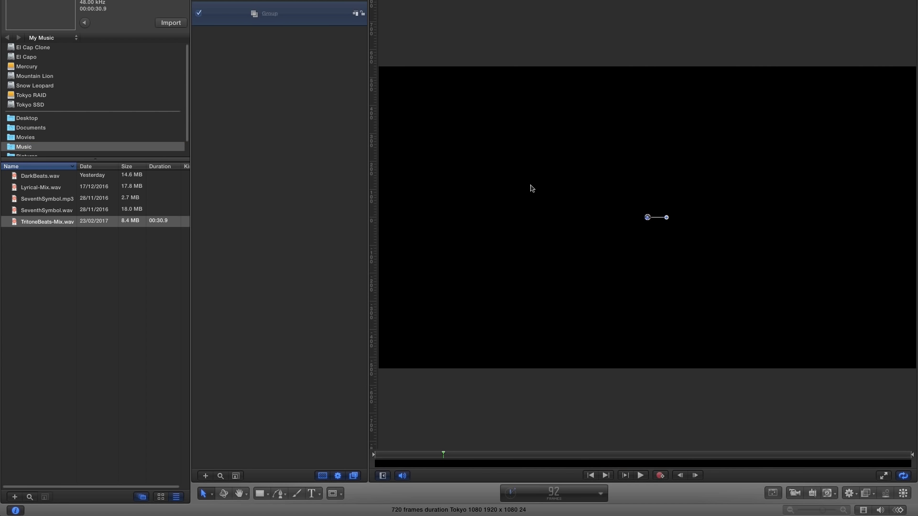
left_click(262, 494)
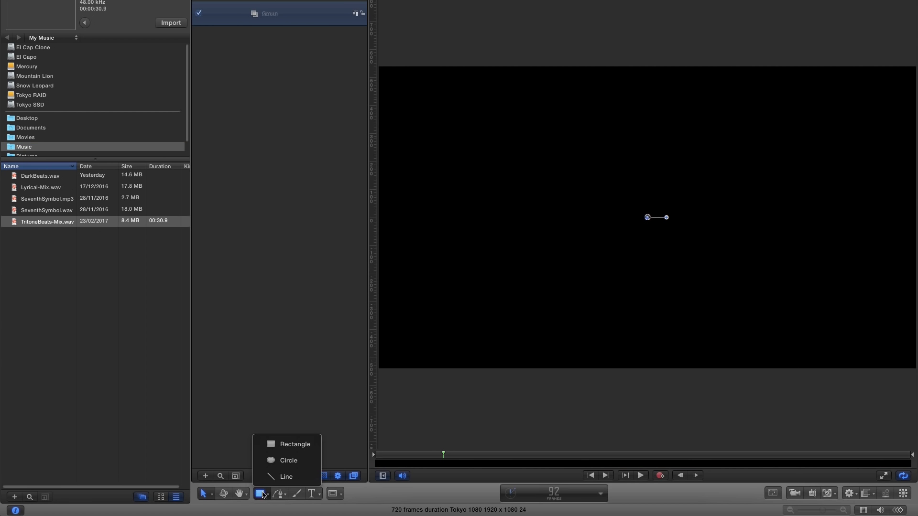
left_click(304, 444)
mouse_move(505, 162)
left_mouse_down()
mouse_move(521, 278)
mouse_move(524, 269)
left_mouse_up()
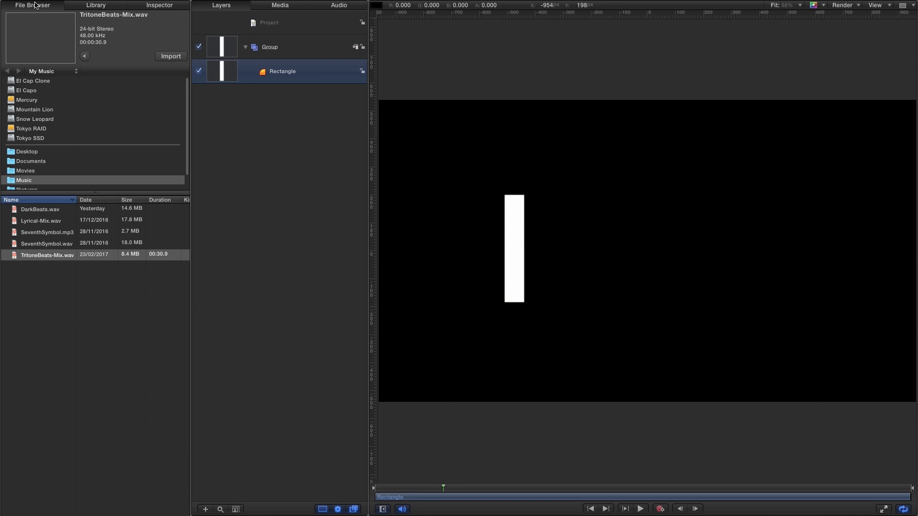
Set the rectangle's geometry to a width of 5 and a height of 100
left_click(159, 5)
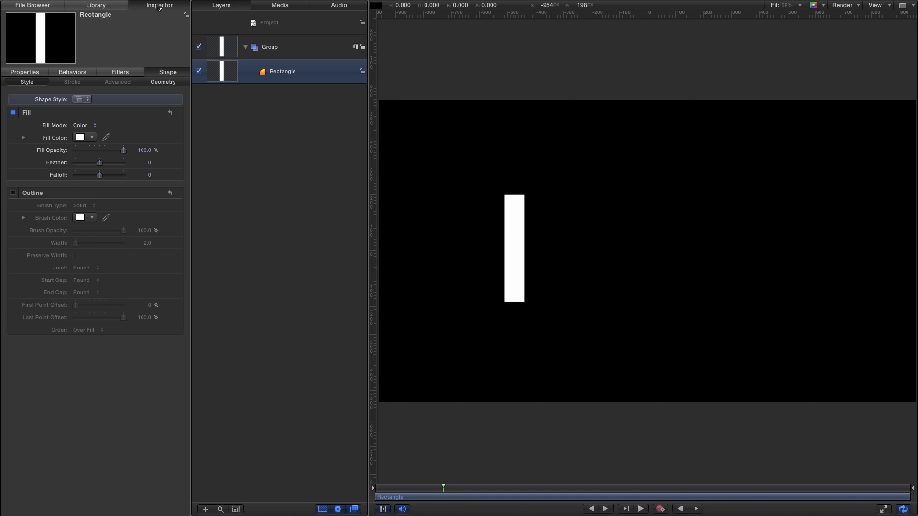
left_click(163, 82)
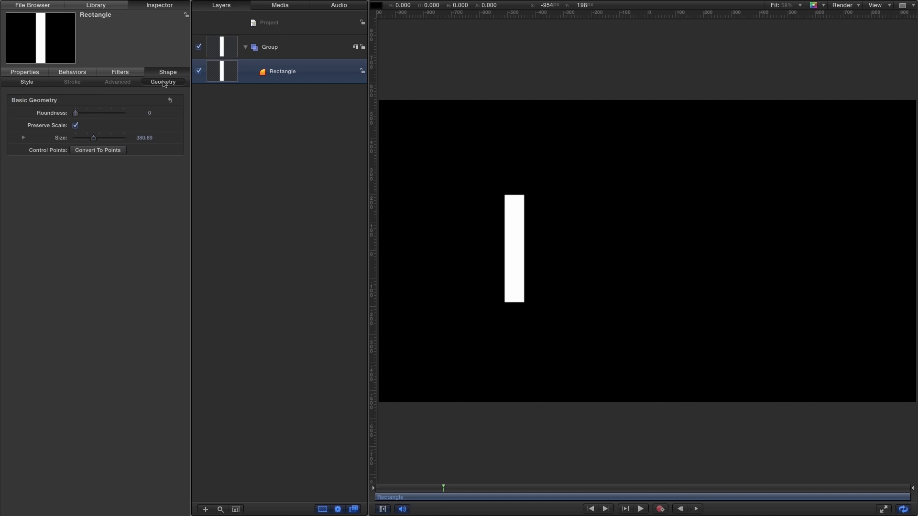
left_click(24, 138)
left_click(143, 150)
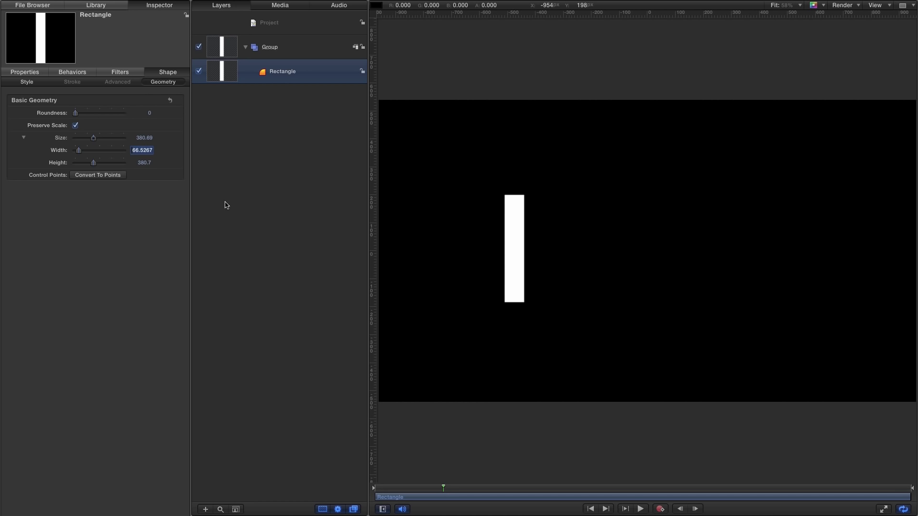
type("5")
key("Tab")
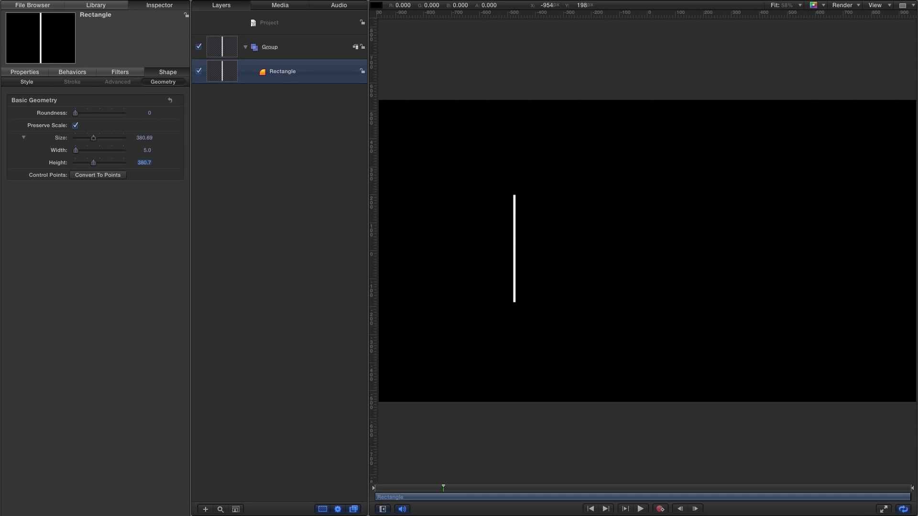
type("100")
key("Return")
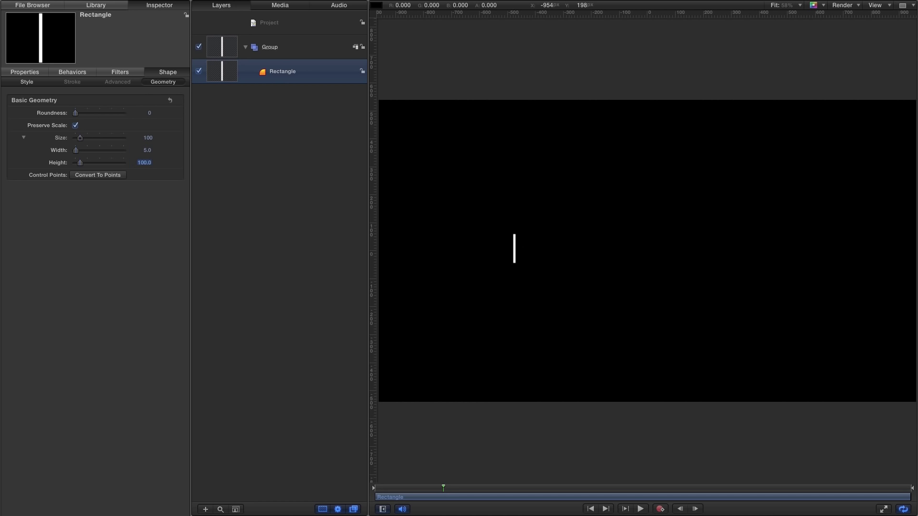
Reset the rectangle's transform so it sits at the canvas centre, and set its anchor point Y to 50 px
left_click(24, 73)
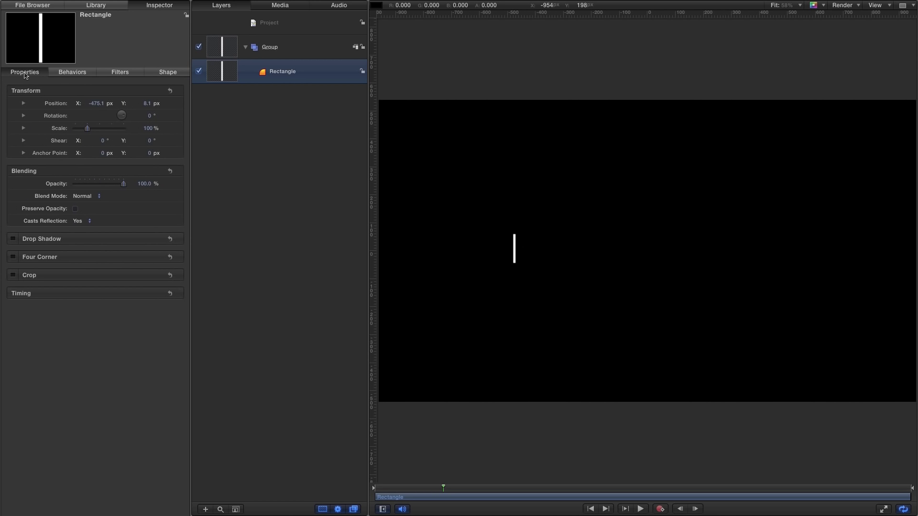
left_click(170, 91)
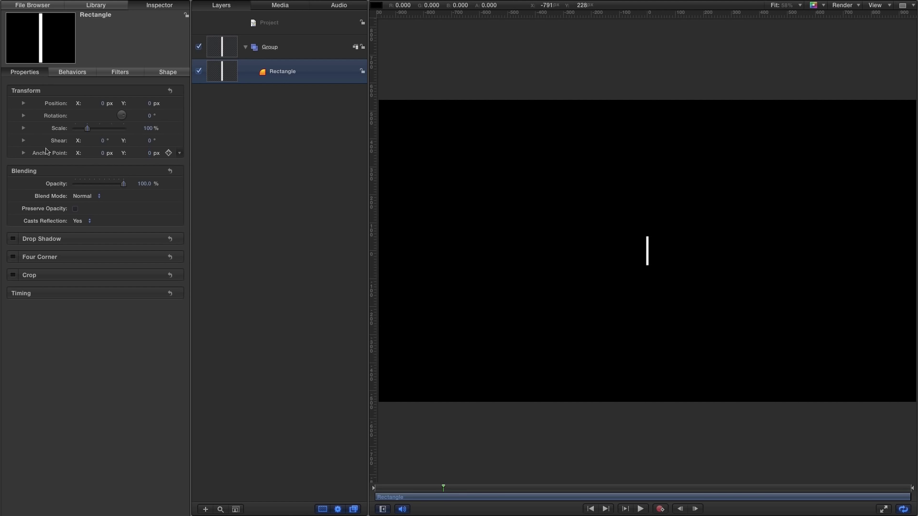
left_click(150, 153)
type("50")
key("Return")
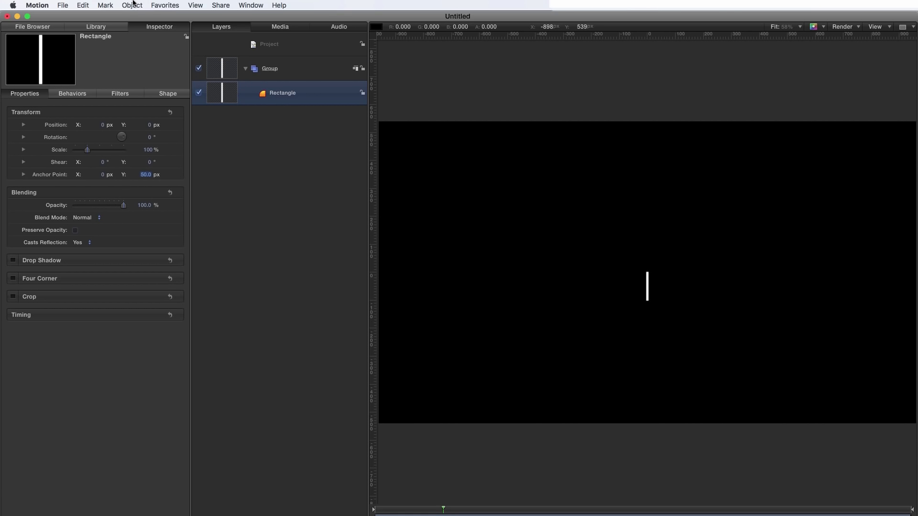
Replicate the rectangle and set the replicator's shape to Circle with the Outline arrangement
left_click(133, 4)
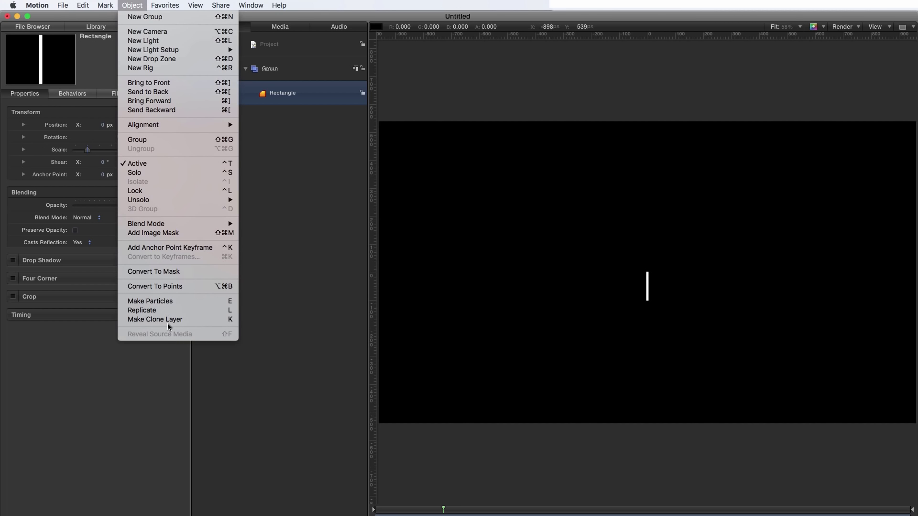
left_click(167, 290)
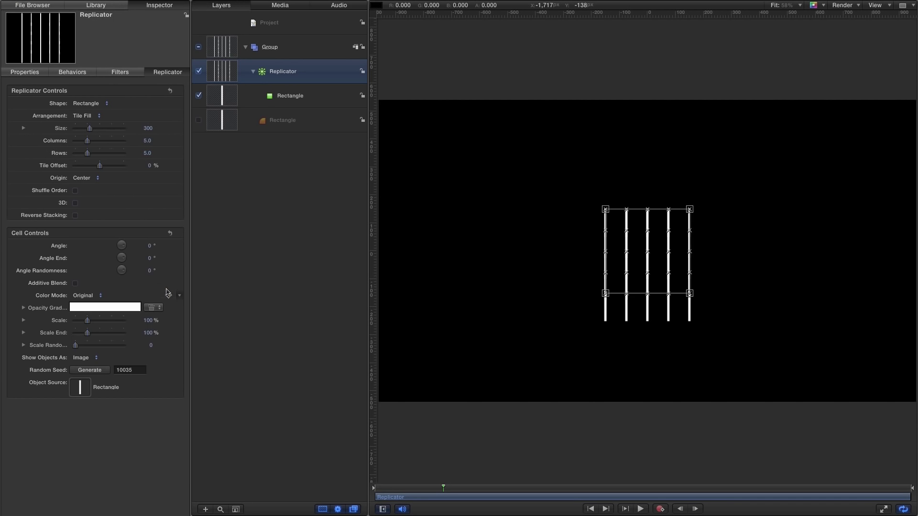
left_click(80, 107)
left_click(89, 115)
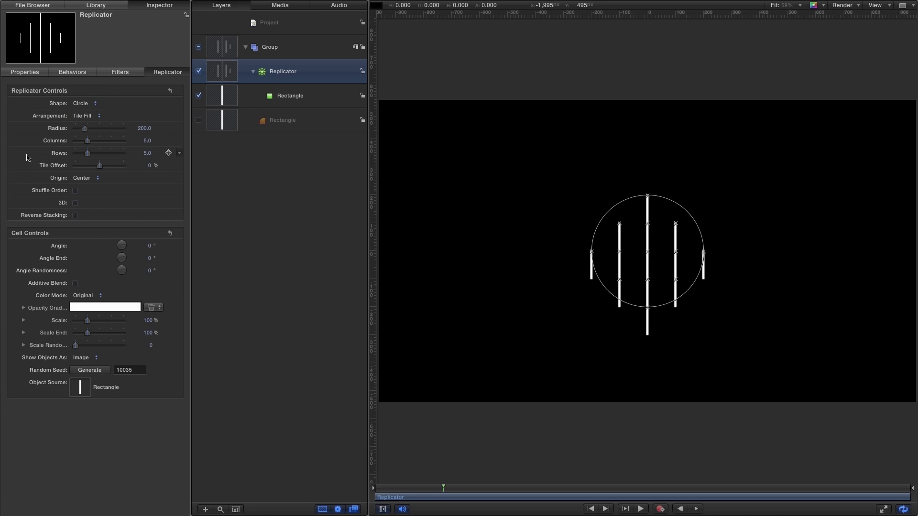
left_click(87, 115)
left_click(83, 108)
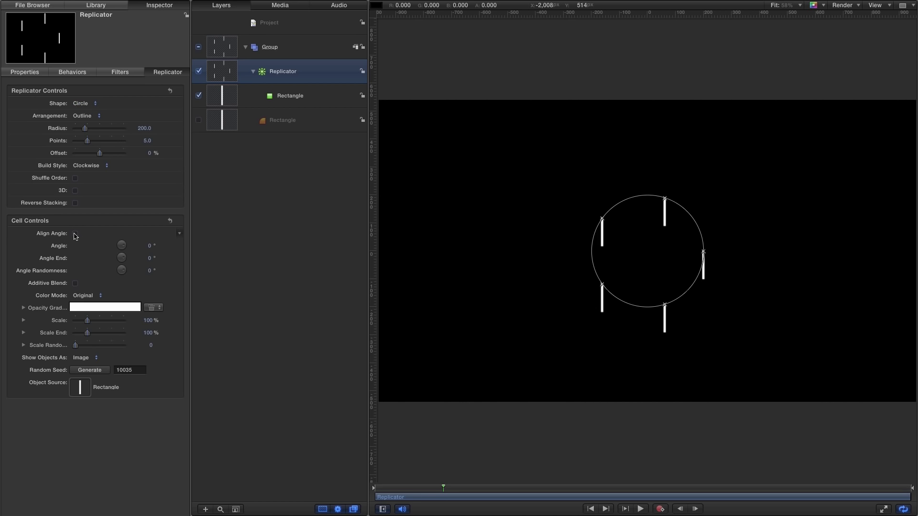
Enable Align Angle on the replicator and set its number of points to 110
left_click(76, 234)
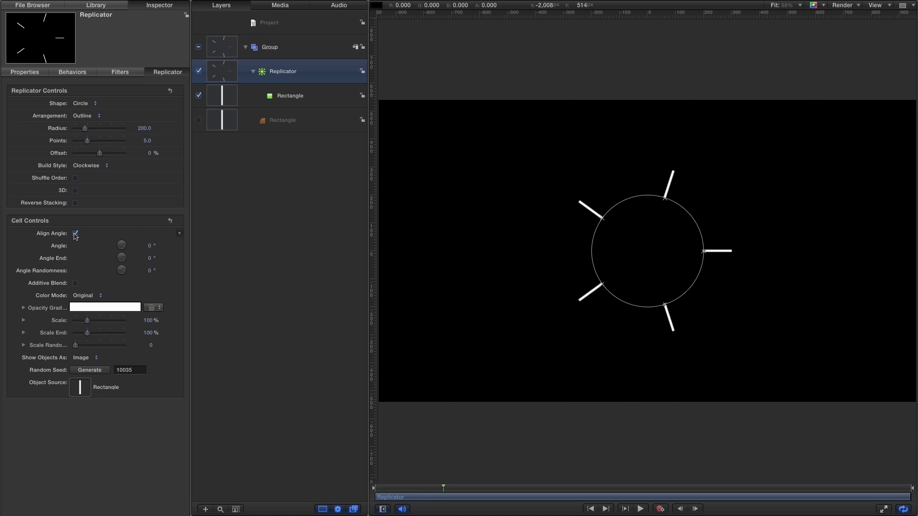
left_click(146, 141)
type("110")
key("Return")
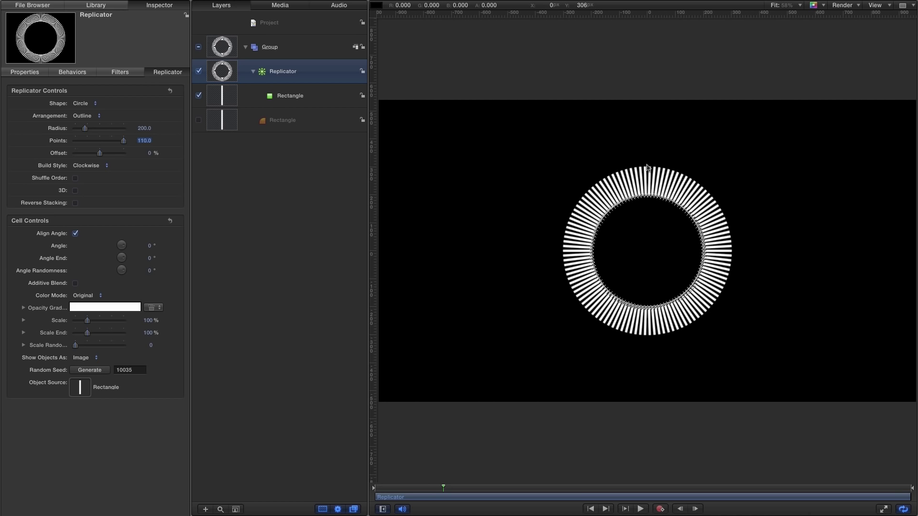
Add a second tag to the replicator's opacity gradient at 10% location with 0% opacity
left_click(24, 307)
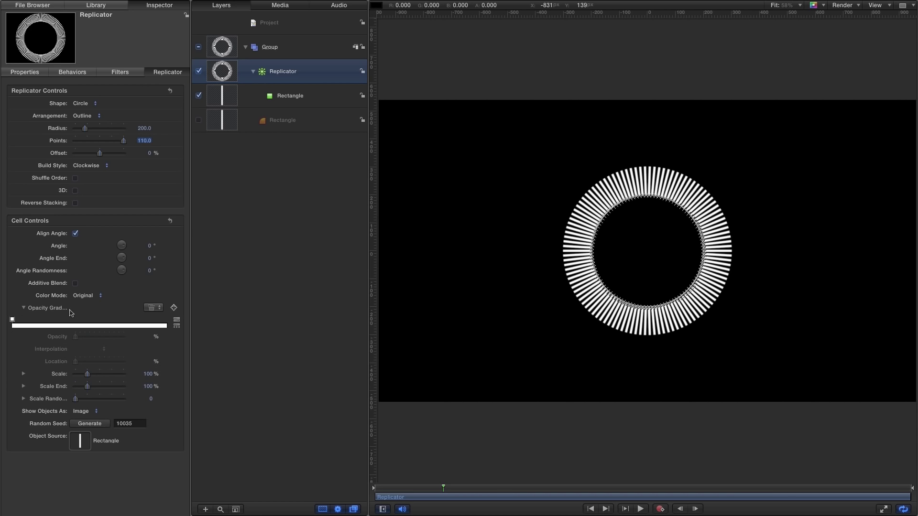
left_click(33, 326)
left_click_drag(34, 321, 26, 321)
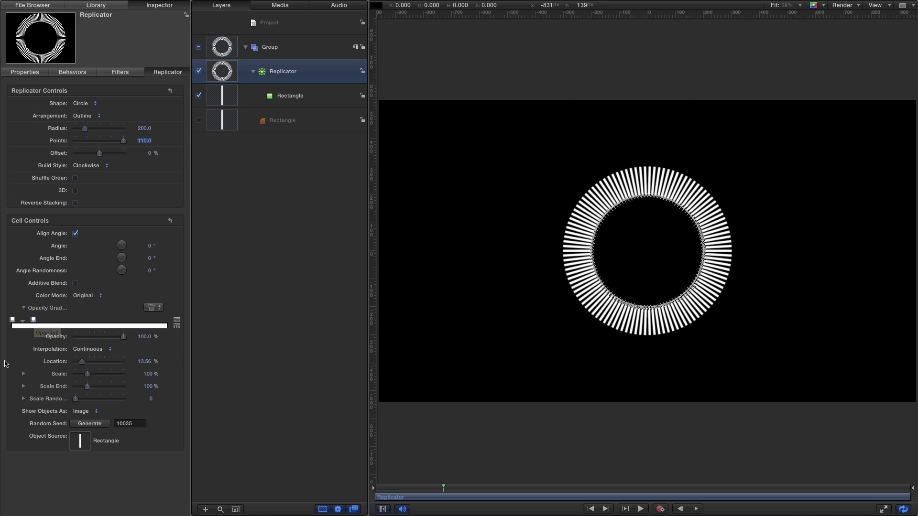
left_click(146, 361)
type("10")
key("Return")
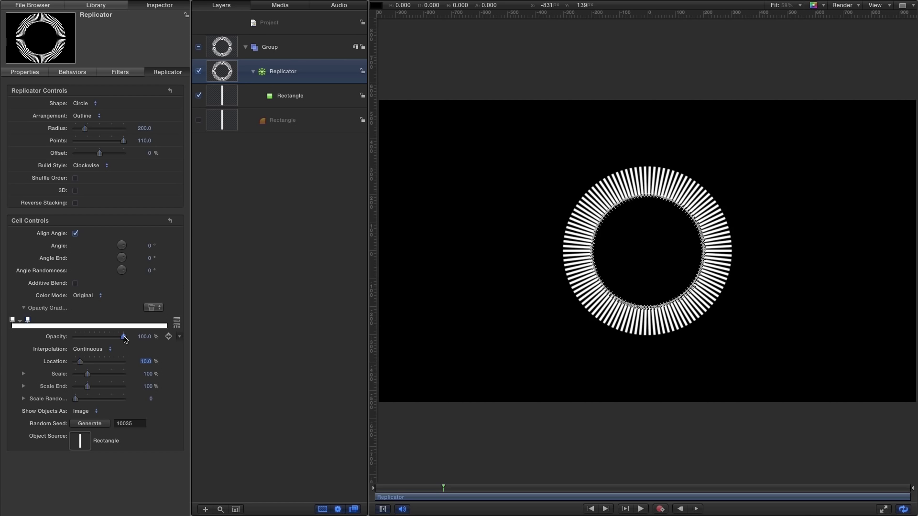
left_click_drag(124, 339, 65, 347)
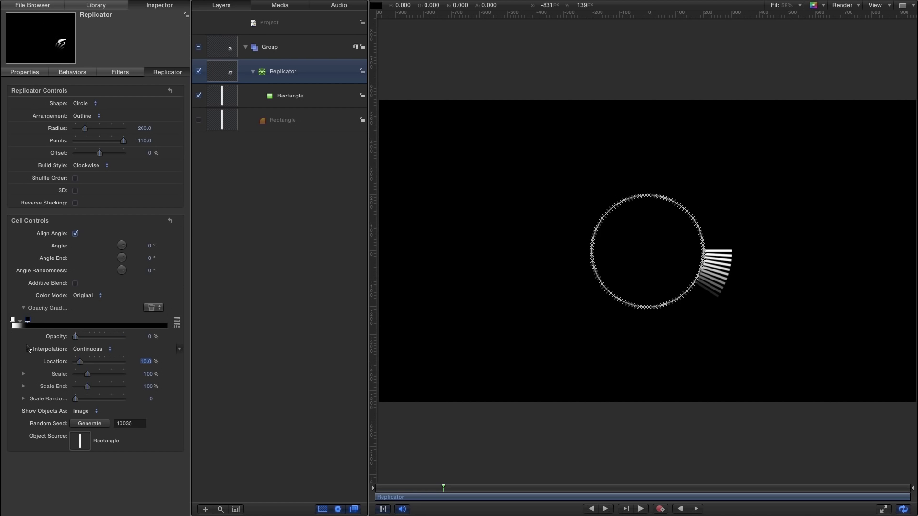
Set the interpolation of the first opacity gradient tag to Constant
left_click(13, 320)
left_click(91, 351)
left_click(97, 334)
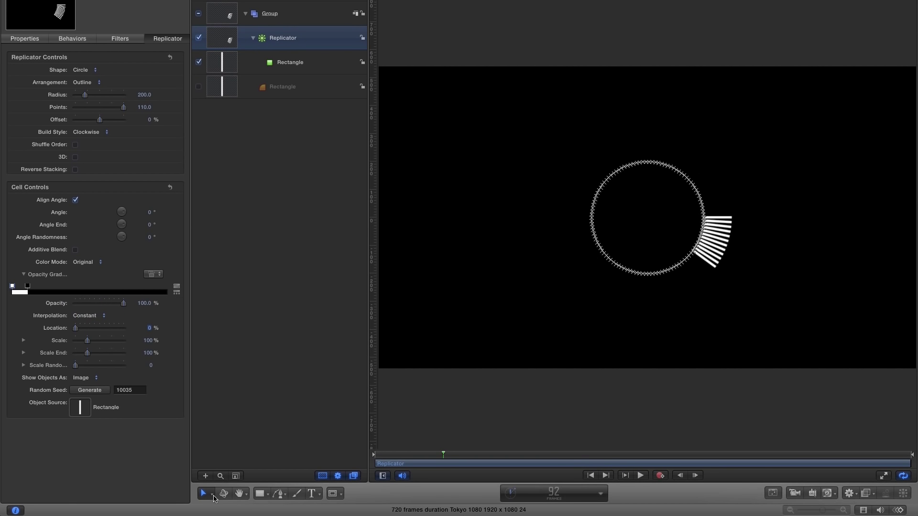
Switch to the Transform tool and set the replicator's offset to -25%
left_click(213, 495)
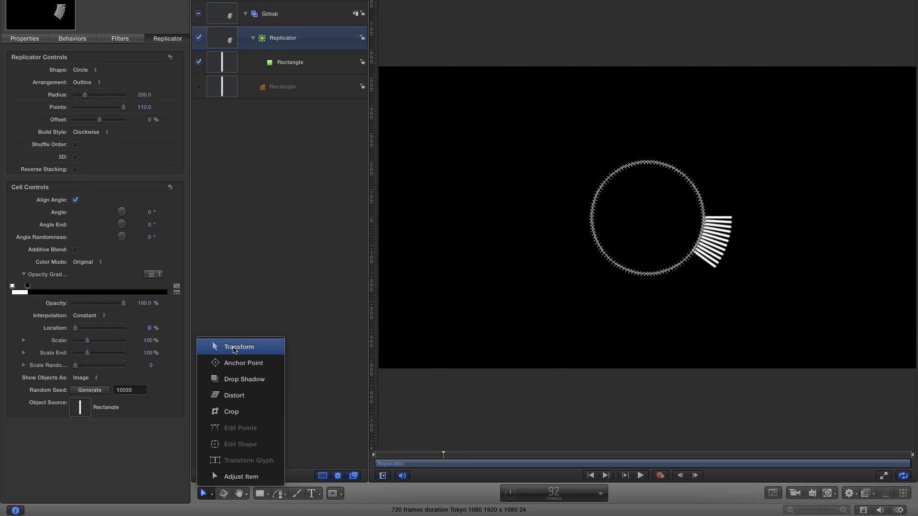
left_click(234, 350)
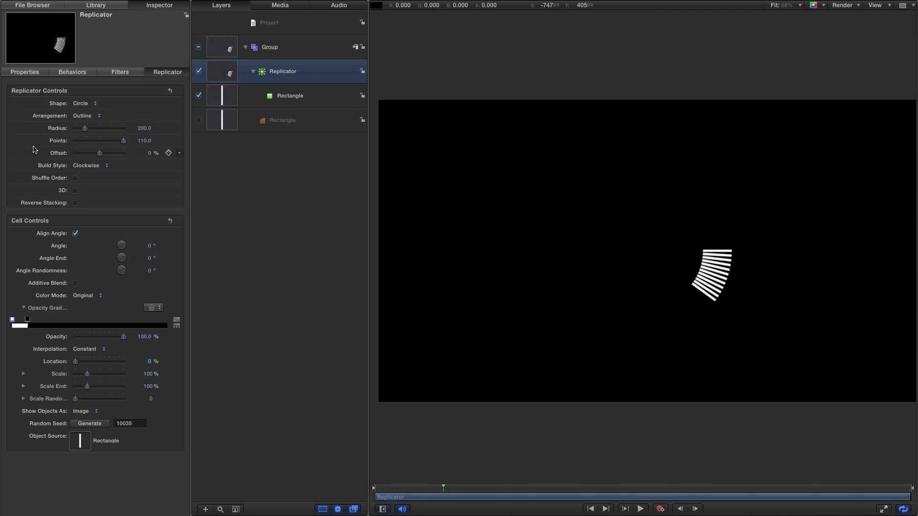
left_click(149, 153)
key("Return")
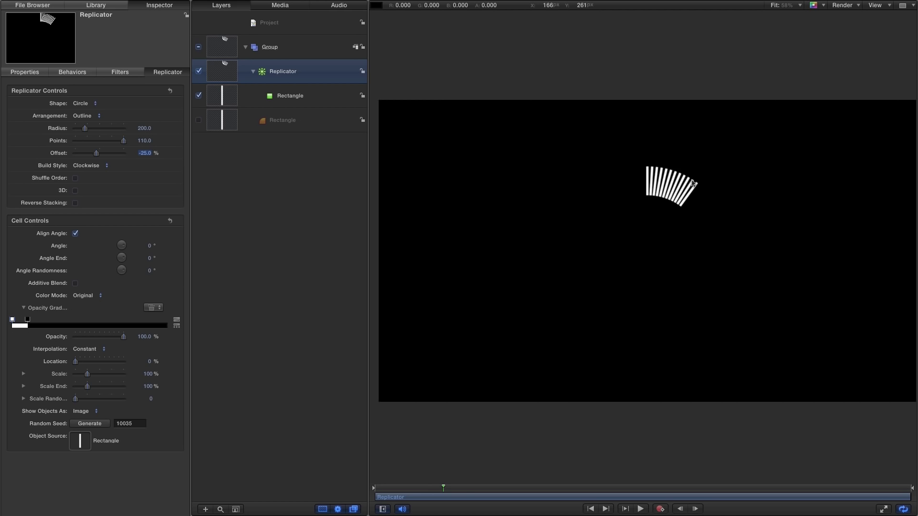
Set the Y scale of the replicator's cells to 5%
left_click(23, 374)
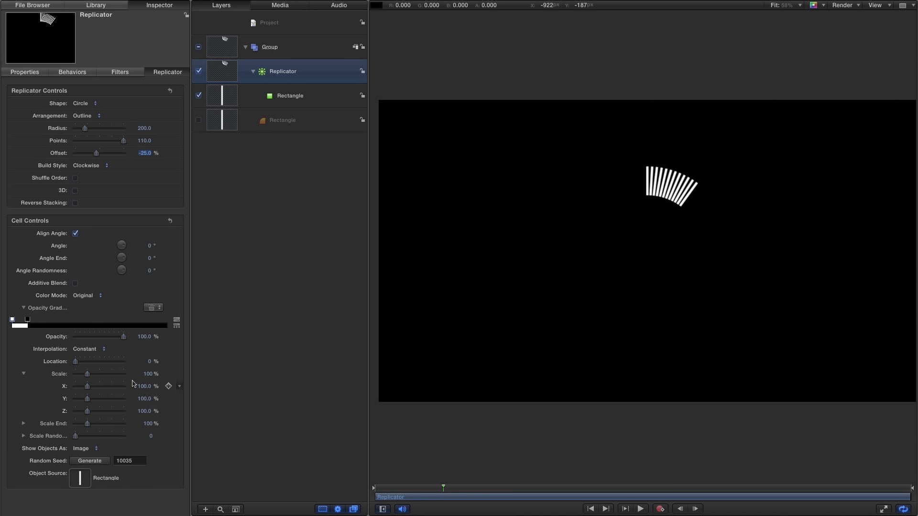
left_click(143, 399)
type("5")
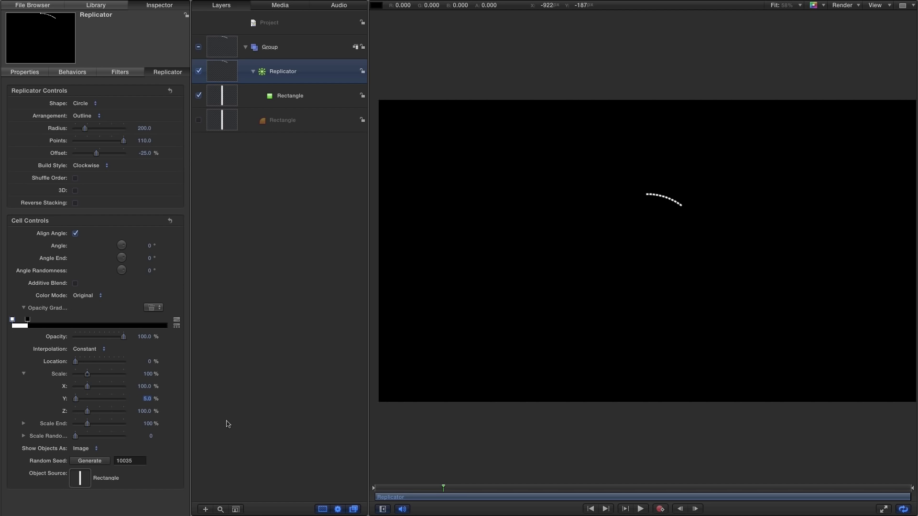
Add an Audio parameter behavior to the cells' Y scale and set its ceiling to 0.25
right_click(50, 399)
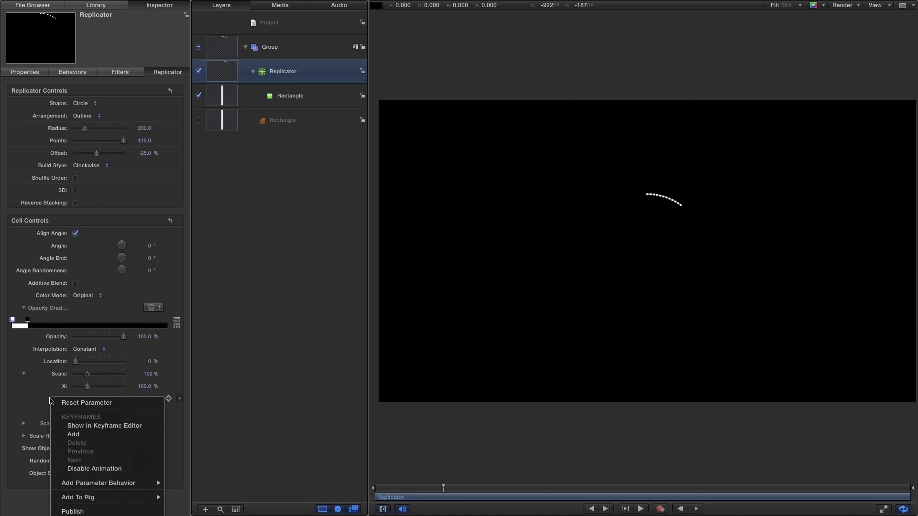
mouse_move(88, 484)
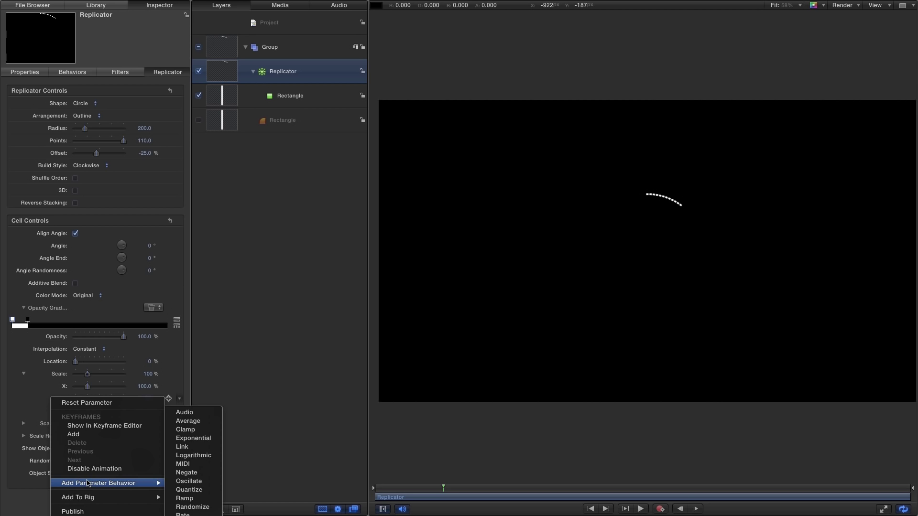
left_click(181, 413)
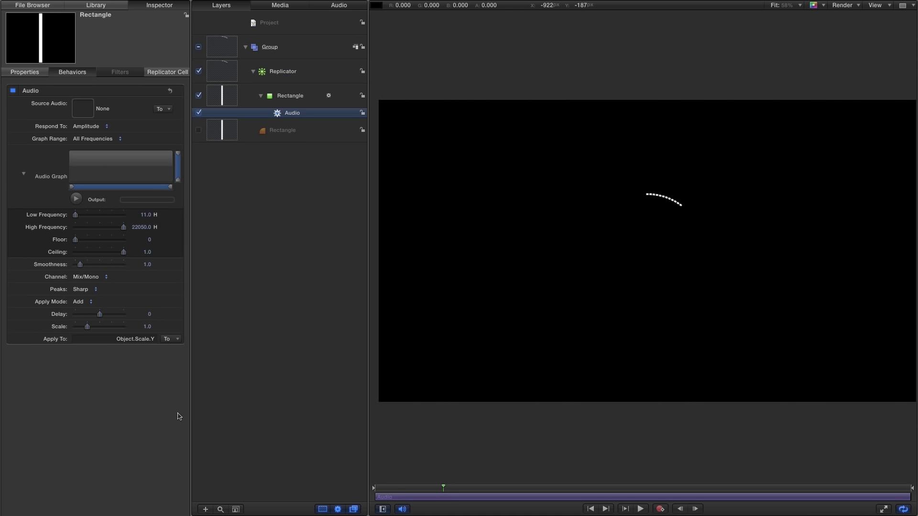
left_click(148, 253)
type(".25")
key("Return")
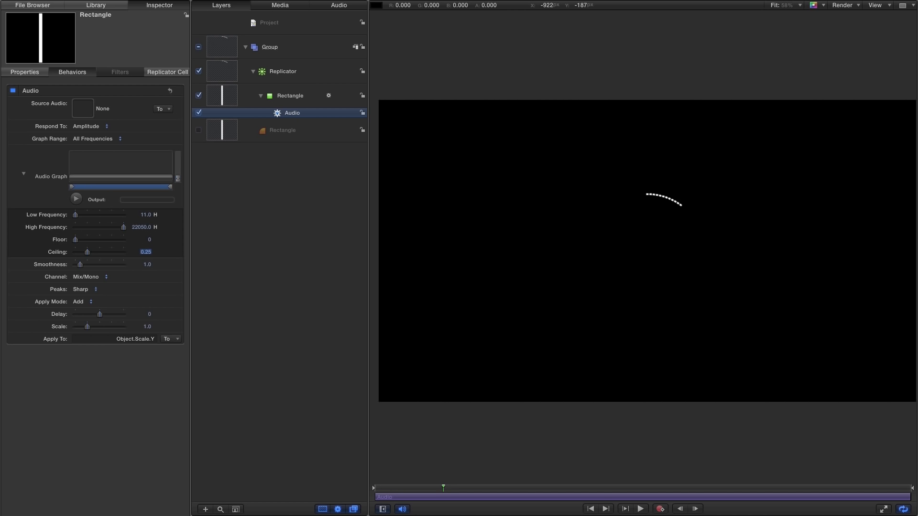
Assign the TritoneBeats-Mix track as the Audio behavior's source audio
left_click(167, 110)
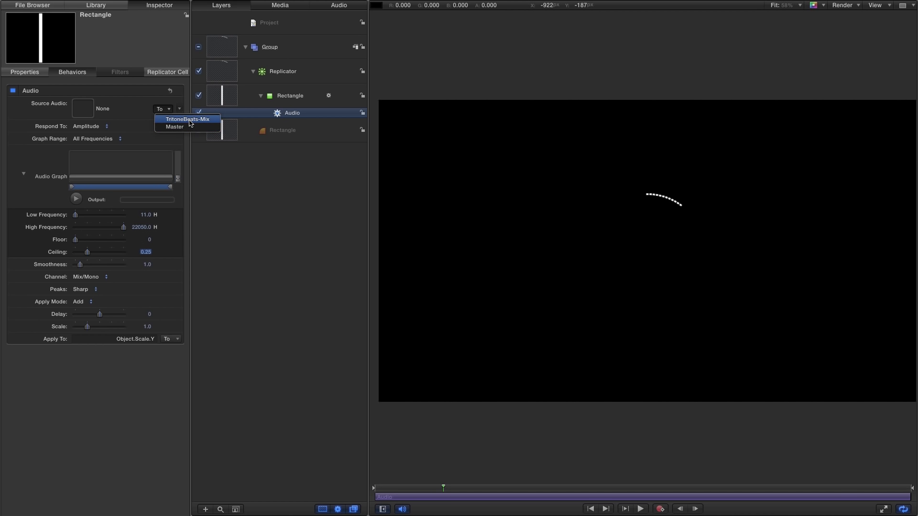
left_click(189, 86)
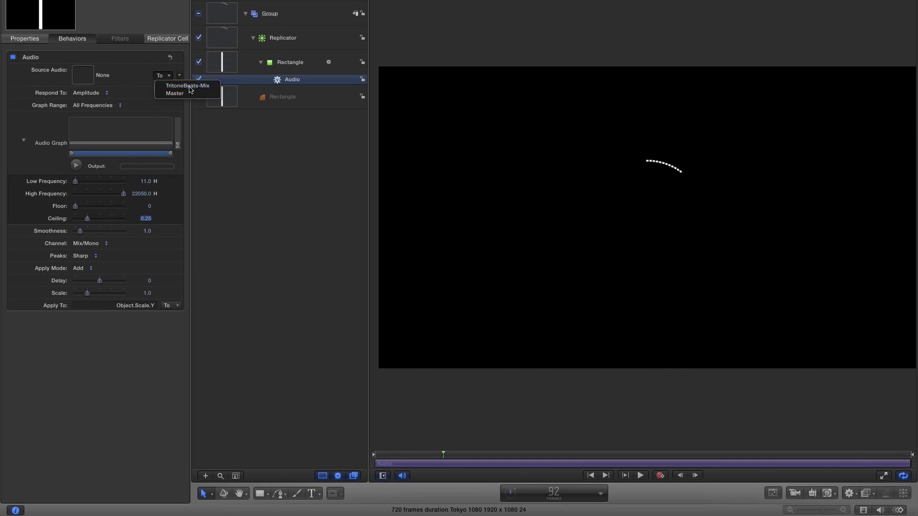
left_click(879, 510)
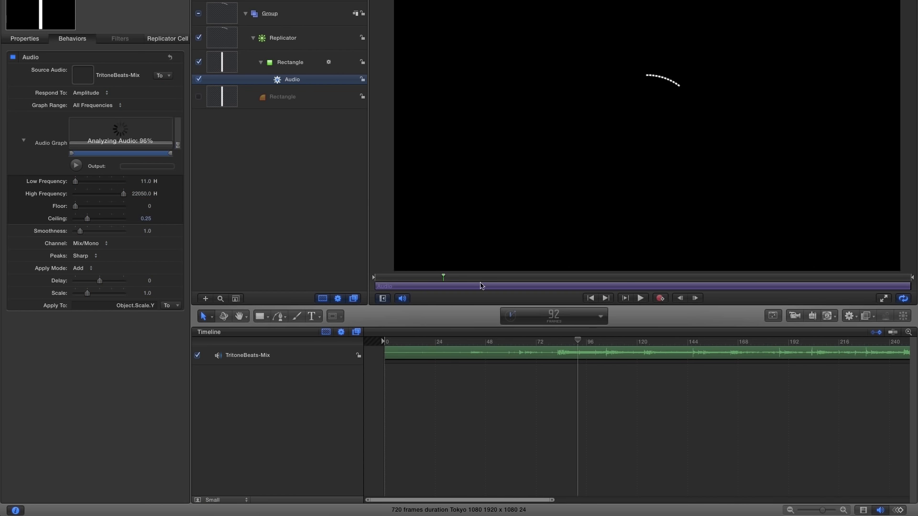
left_click_drag(264, 360, 82, 75)
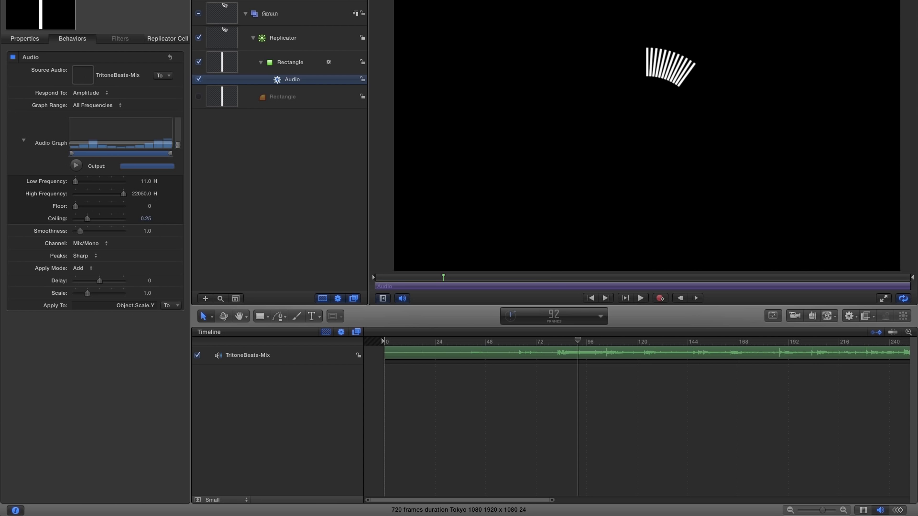
left_click(879, 510)
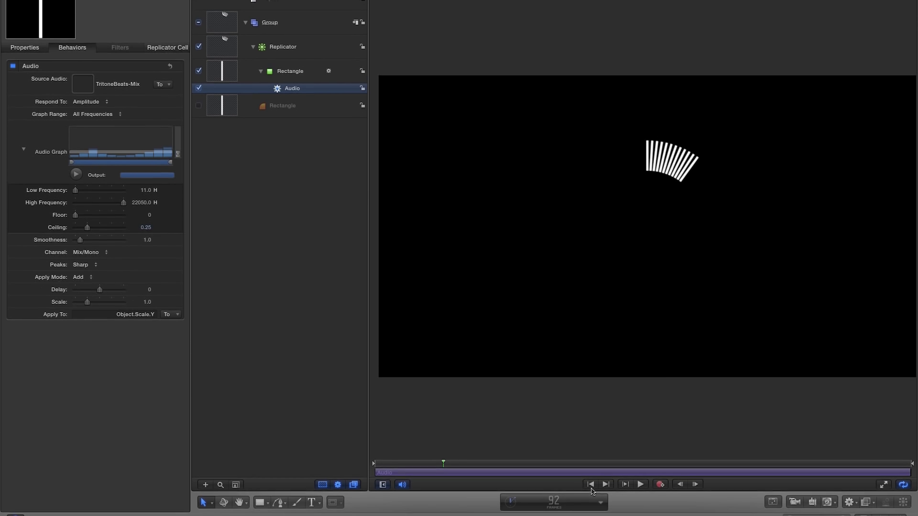
Preview the bars' reaction to the music and set the Audio behavior's scale to 0.25
left_click(640, 476)
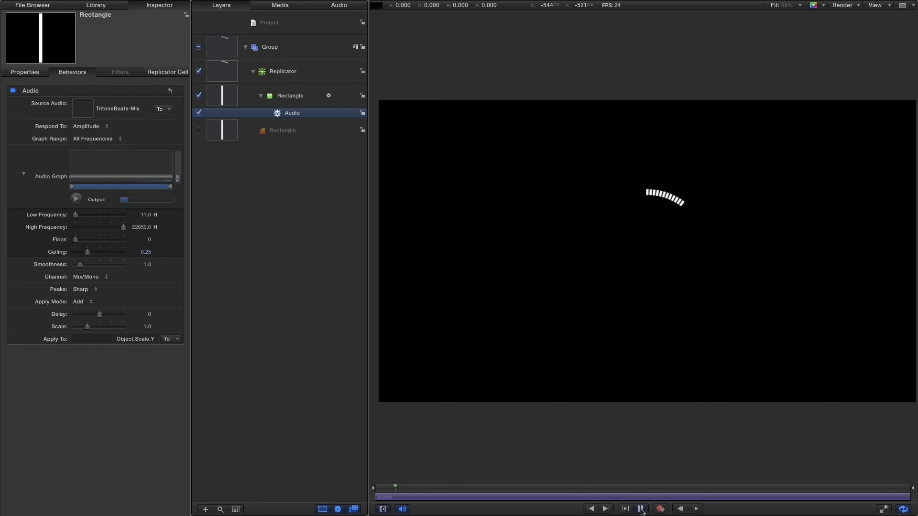
left_click(640, 509)
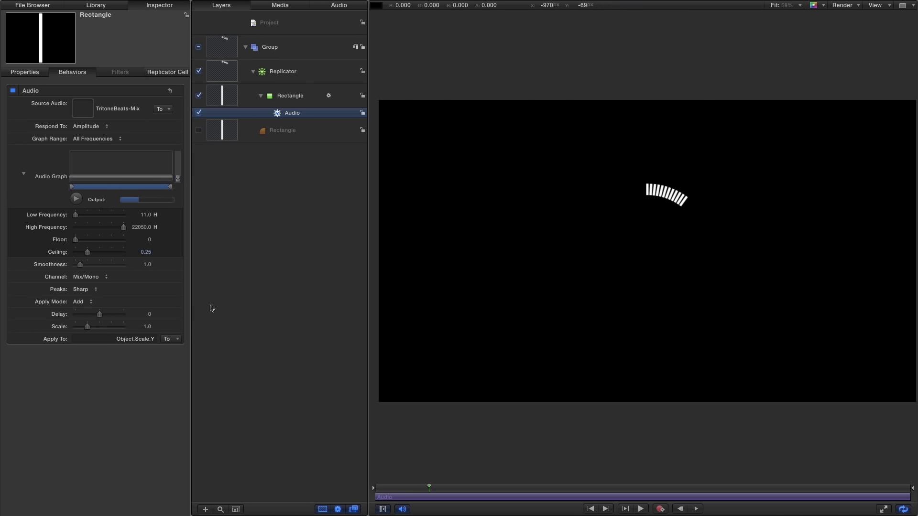
left_click(145, 326)
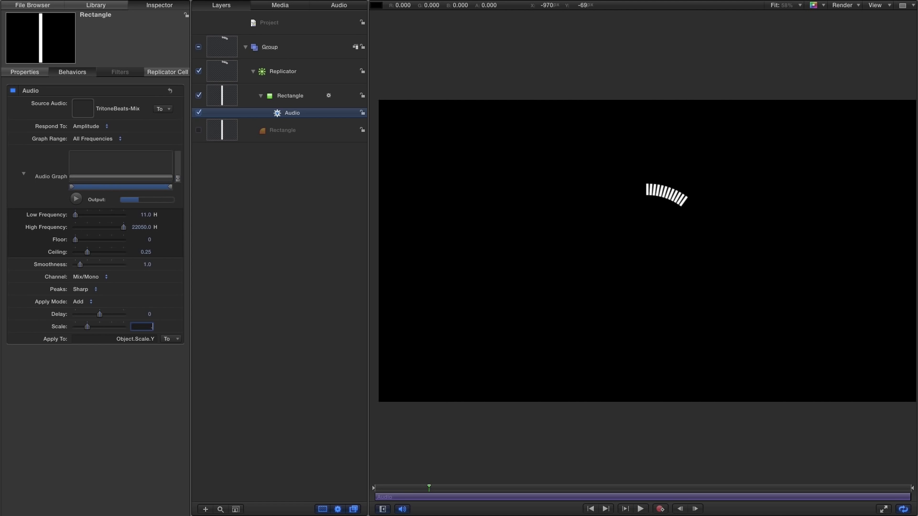
key("Return")
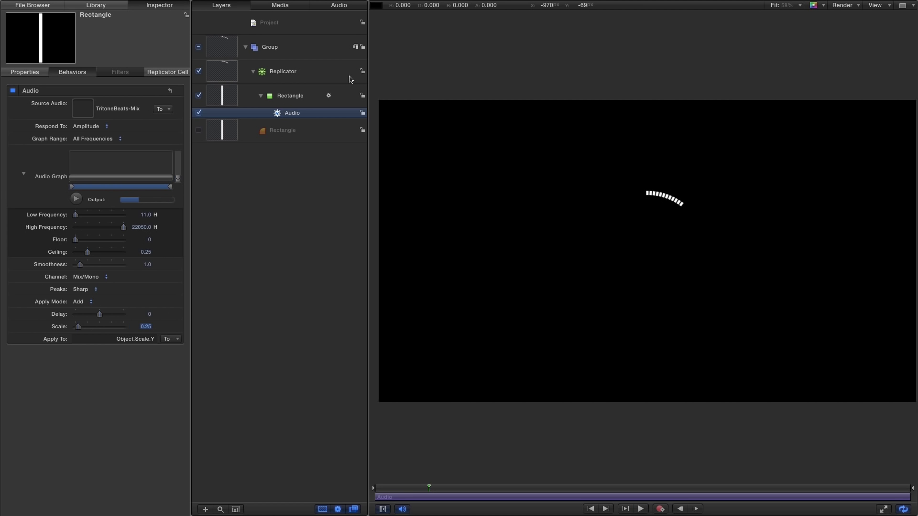
Widen the inspector and add a Link parameter behavior to the replicator cell's Y Scale Randomness
left_click(166, 73)
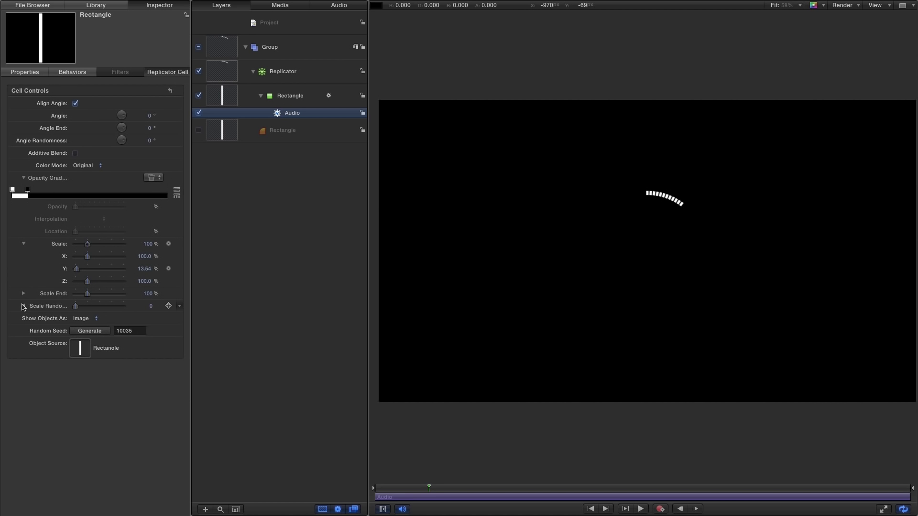
left_click(23, 306)
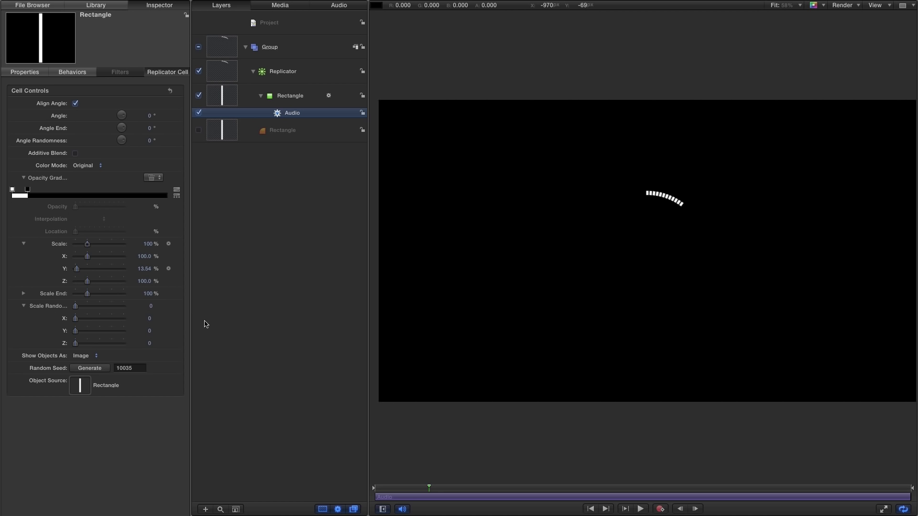
left_click_drag(191, 322, 314, 316)
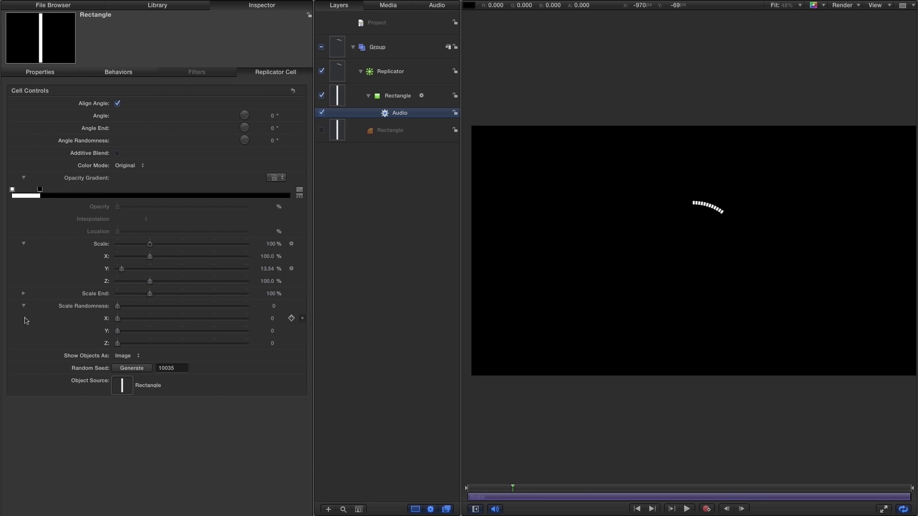
left_click(87, 333)
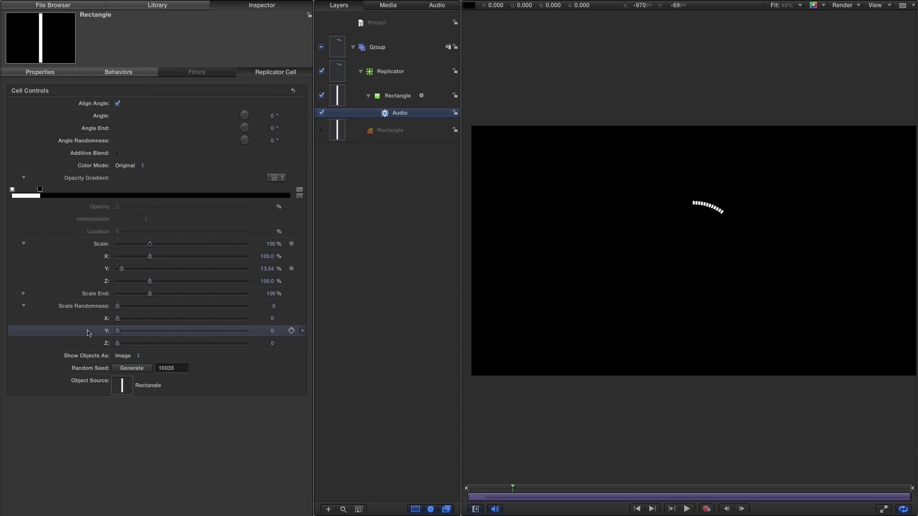
right_click(88, 333)
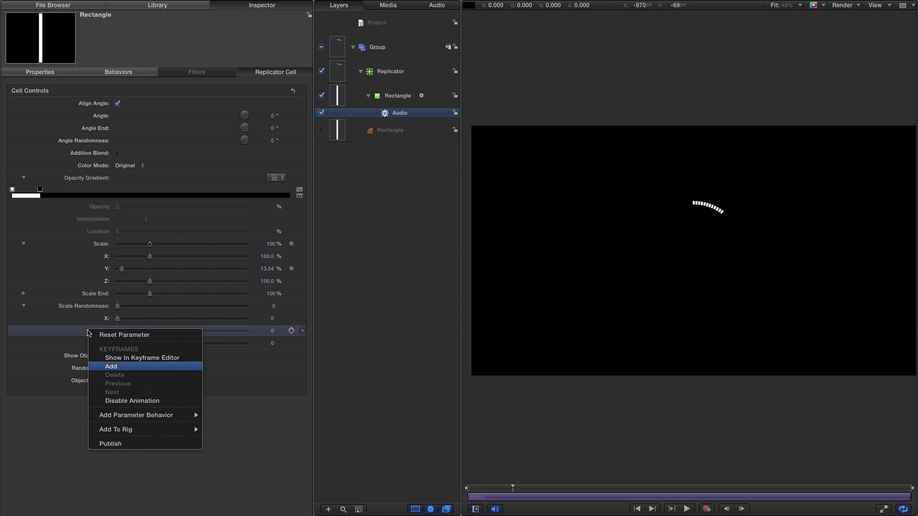
mouse_move(126, 418)
left_click(228, 448)
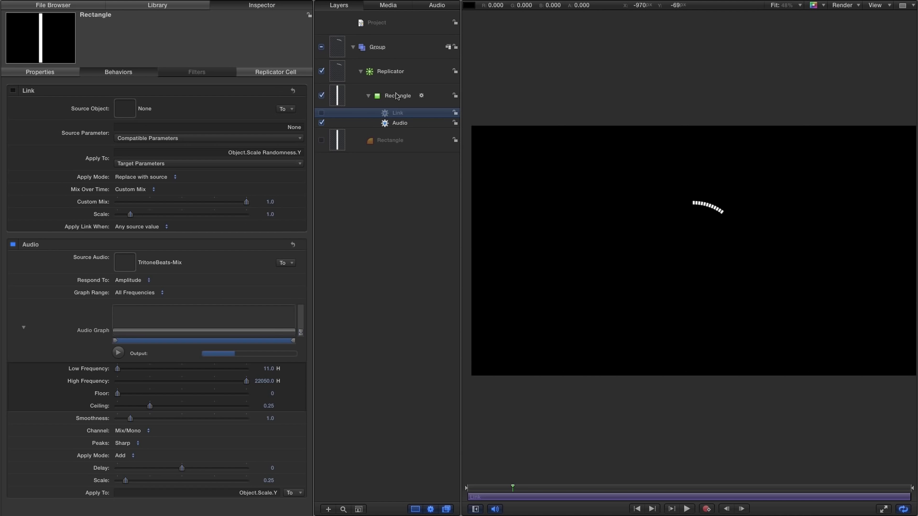
Link the Y Scale Randomness to the Rectangle replicator cell's Object.Scale.Y parameter and play back the animation
left_click_drag(378, 99, 126, 109)
left_click(246, 118)
left_click(273, 142)
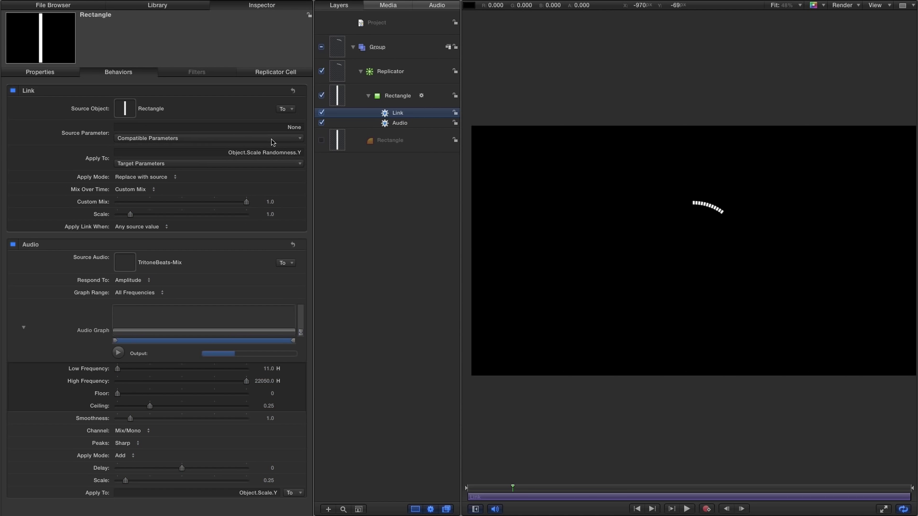
left_click(191, 140)
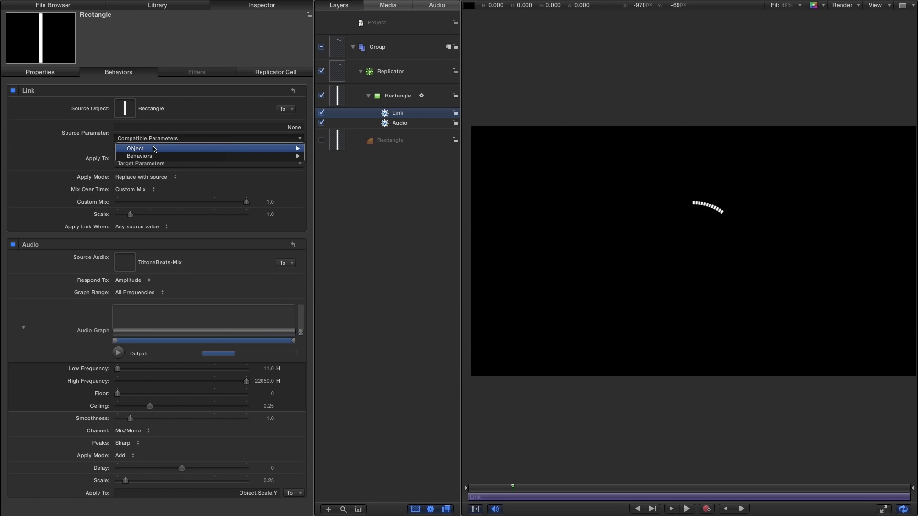
mouse_move(152, 149)
mouse_move(356, 201)
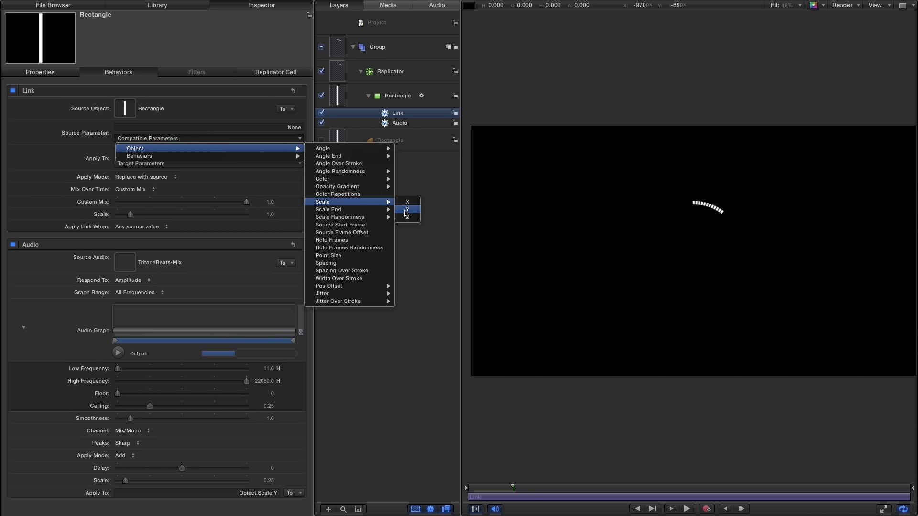
left_click(409, 211)
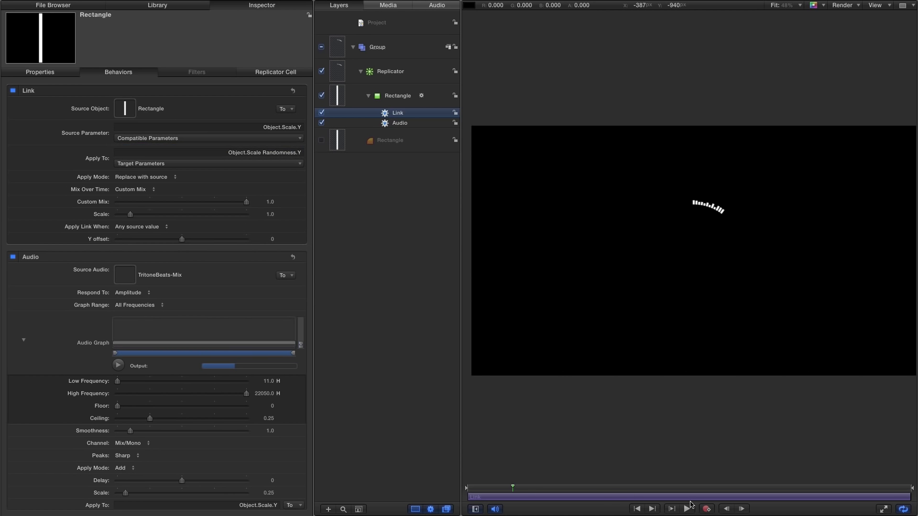
left_click(689, 508)
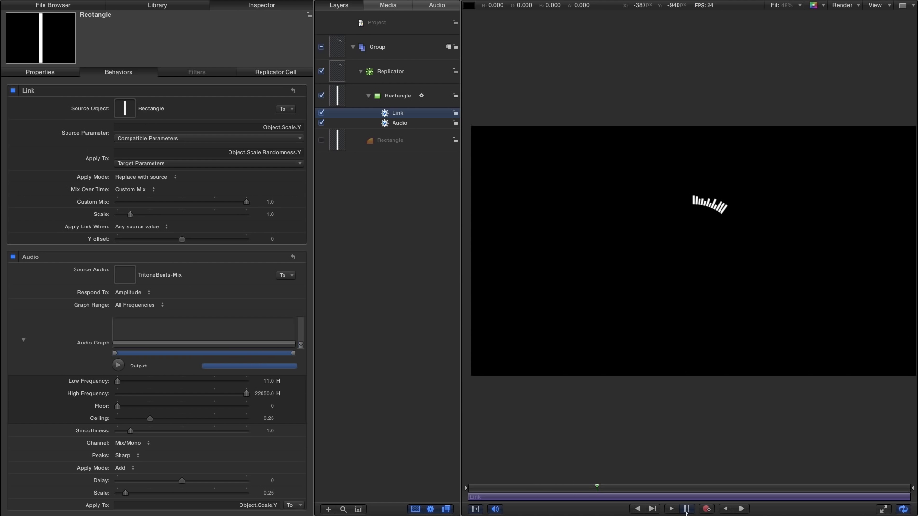
left_click(687, 510)
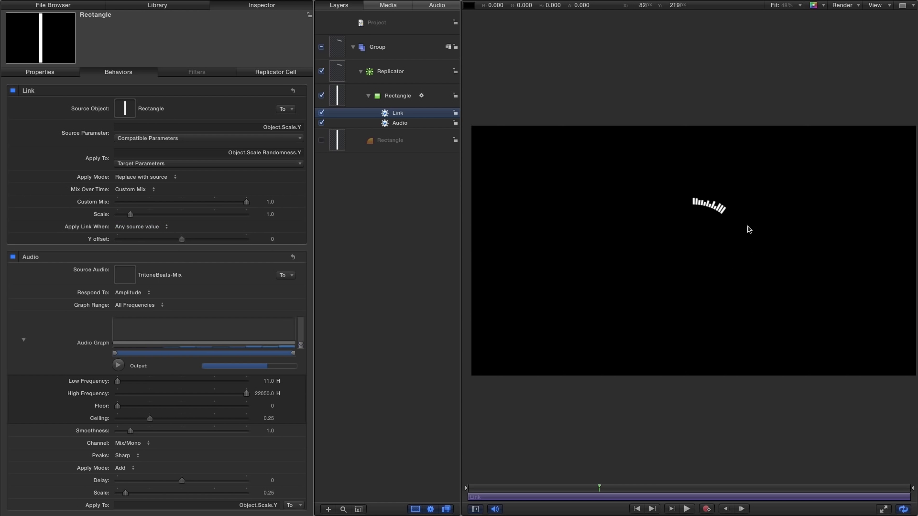
Add a second Link parameter behavior to the first Link behavior's Scale parameter
left_click(97, 216)
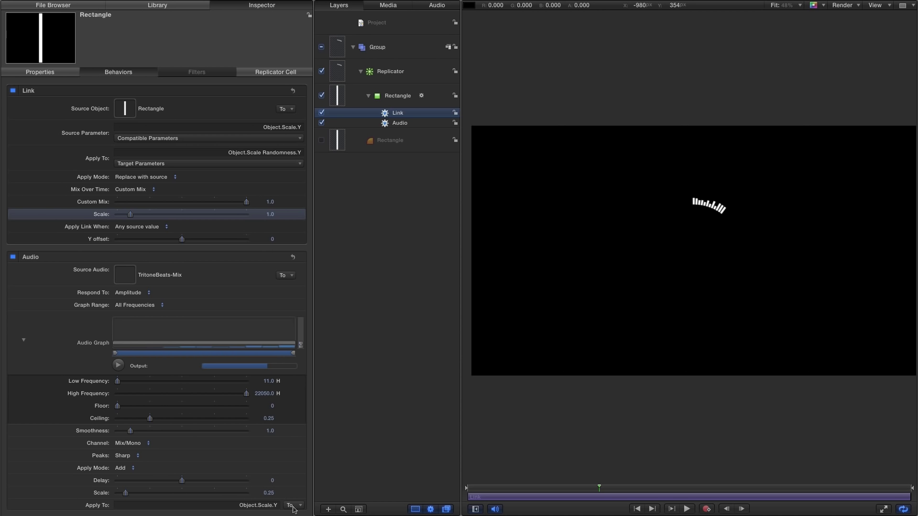
right_click(96, 214)
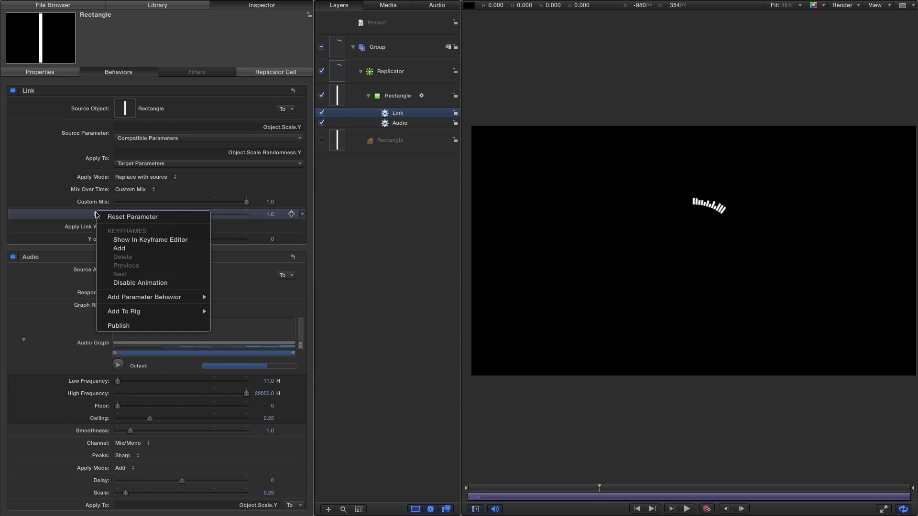
mouse_move(147, 297)
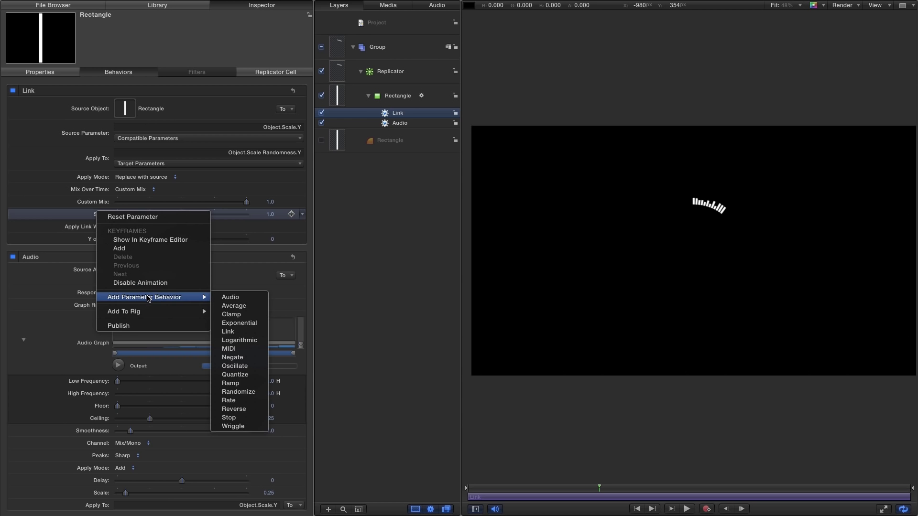
left_click(233, 332)
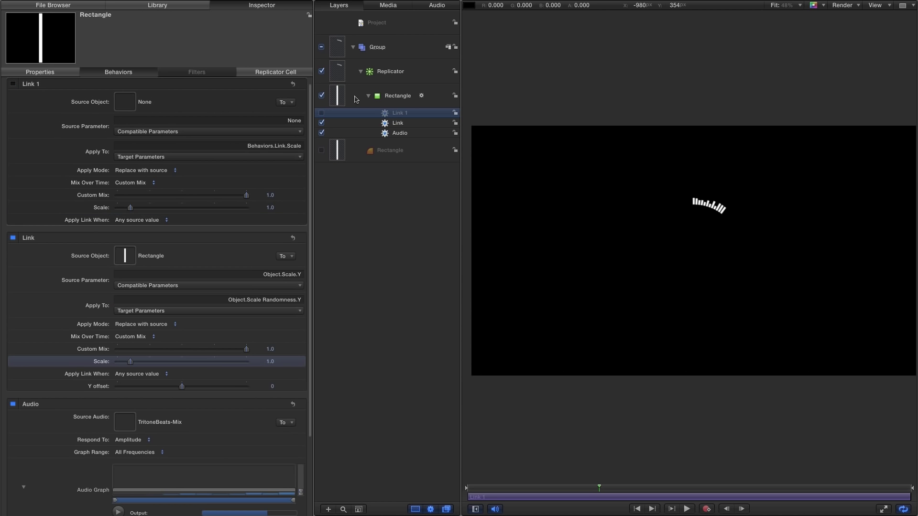
Set the second Link's source object to the Rectangle replicator cell and its source parameter to Object.Scale.Y
left_click_drag(337, 99, 128, 103)
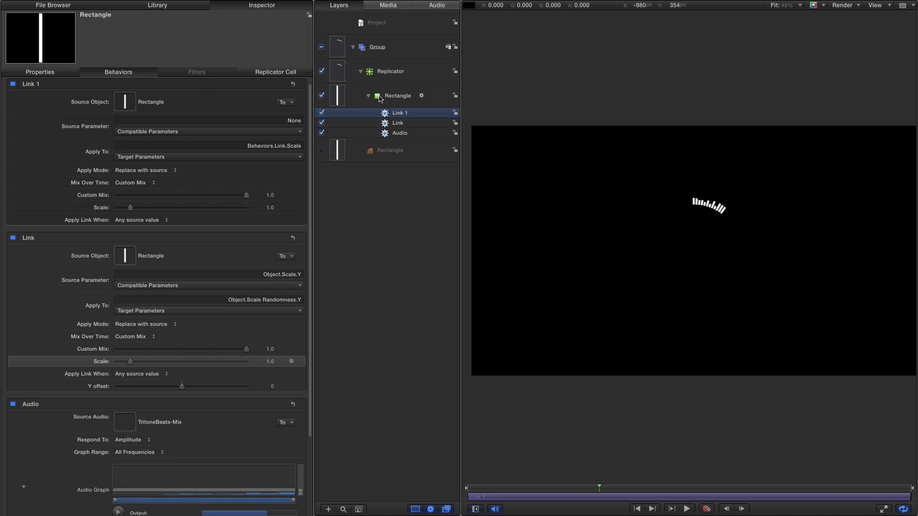
left_click(241, 130)
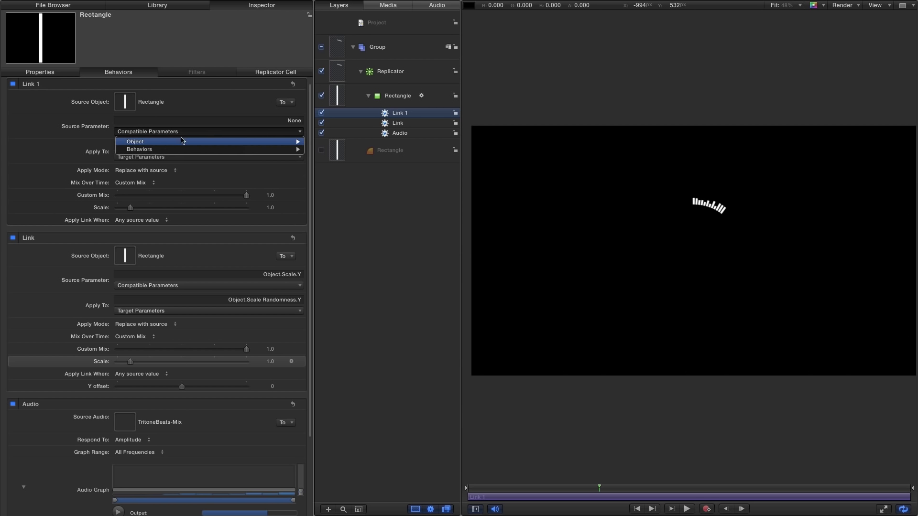
mouse_move(163, 144)
mouse_move(360, 196)
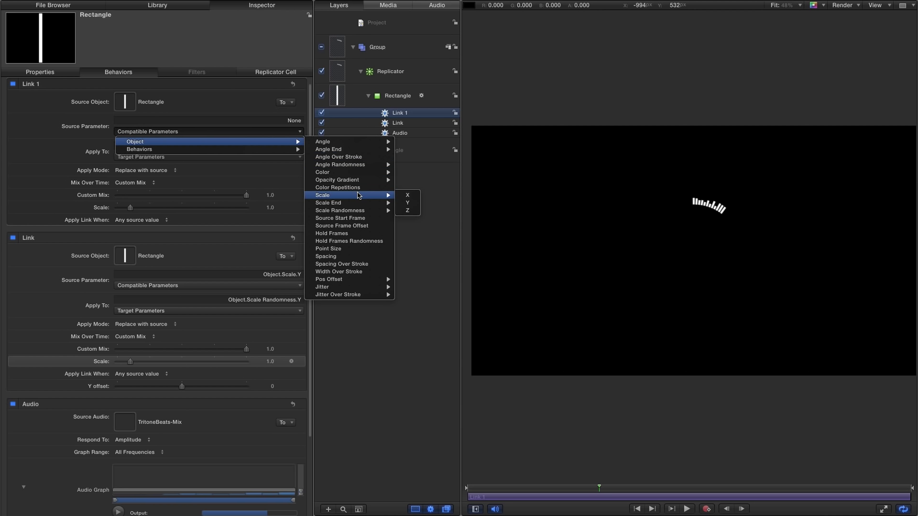
left_click(413, 203)
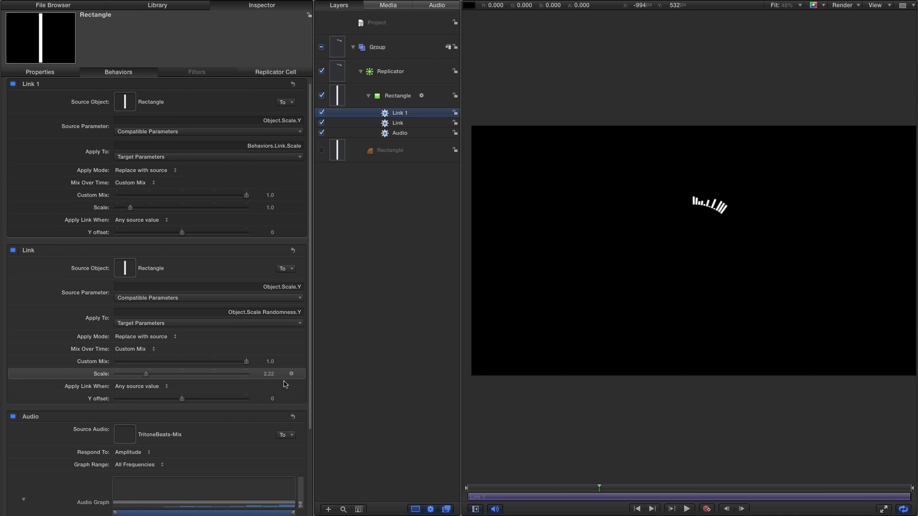
Play back the animation to check how the Link behavior's Scale varies with the audio
left_click_drag(268, 370, 278, 375)
left_click(686, 509)
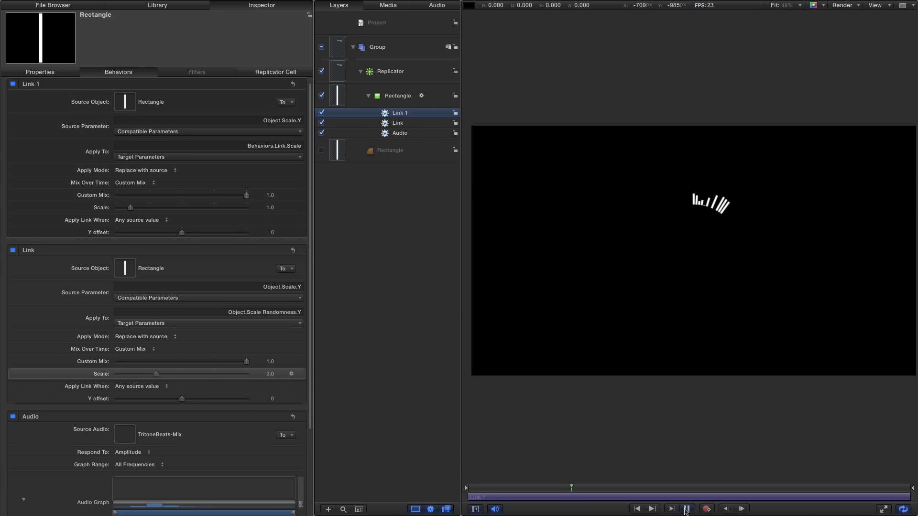
left_click(686, 509)
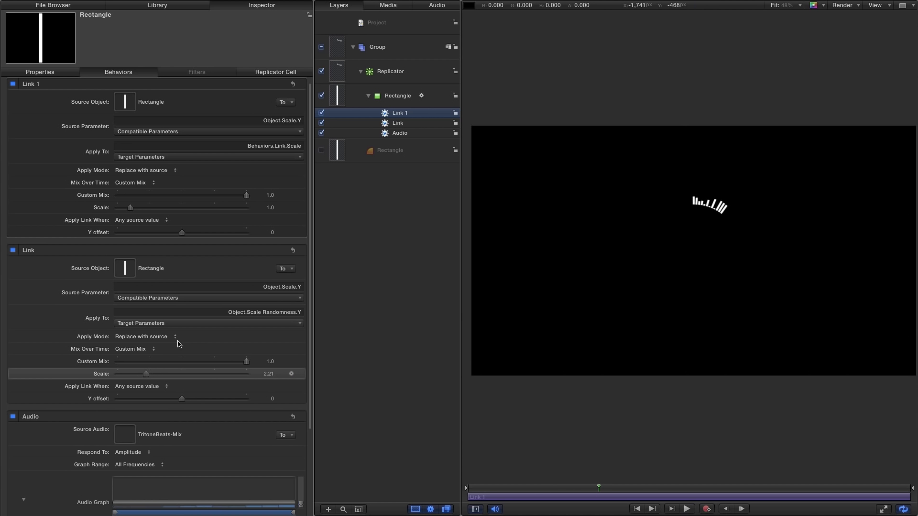
left_click(268, 375)
key("Return")
Toggle the Link 1 behavior off and on to compare its effect, and show the Rectangle cell's controls
left_click(13, 84)
left_click(12, 84)
left_click(13, 83)
left_click(13, 84)
left_click(13, 83)
left_click(13, 84)
left_click(13, 84)
left_click(13, 84)
left_click(338, 97)
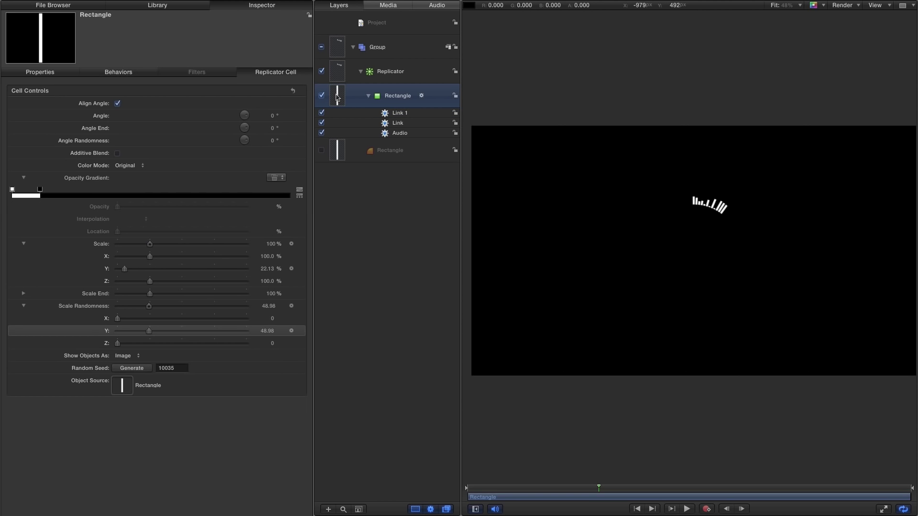
Add the Audio behavior's Source Audio parameter to a new checkbox in a new rig
left_click(397, 134)
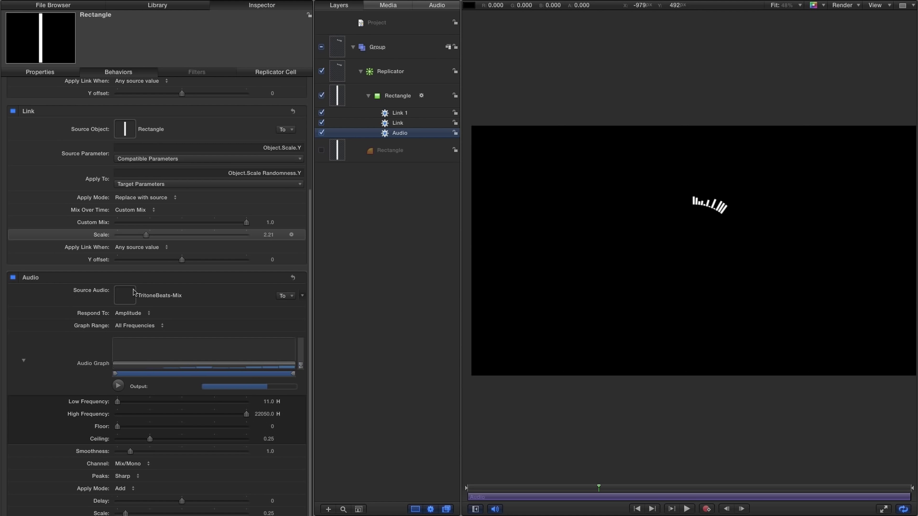
left_click(302, 296)
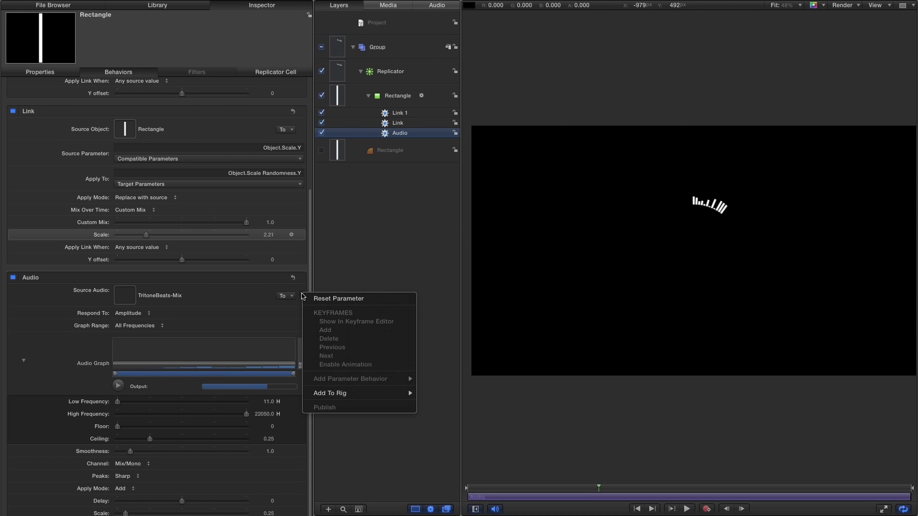
mouse_move(334, 393)
mouse_move(459, 398)
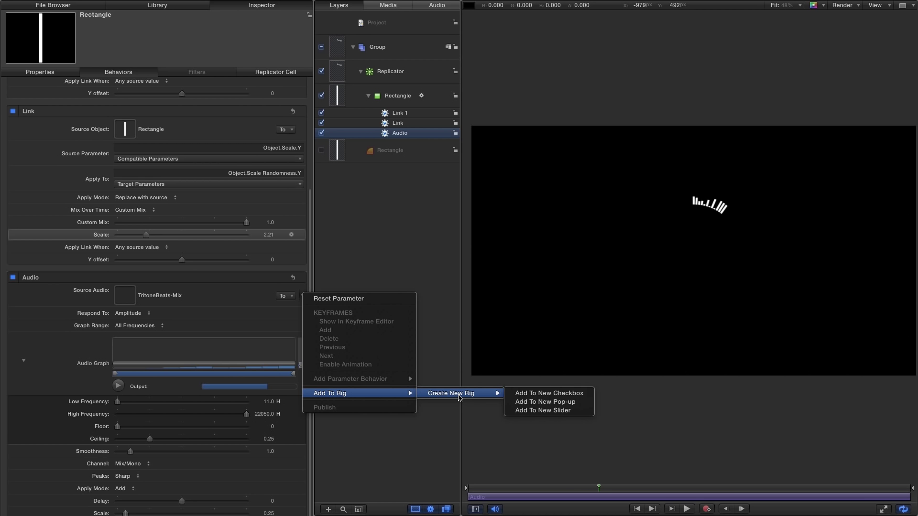
left_click(554, 394)
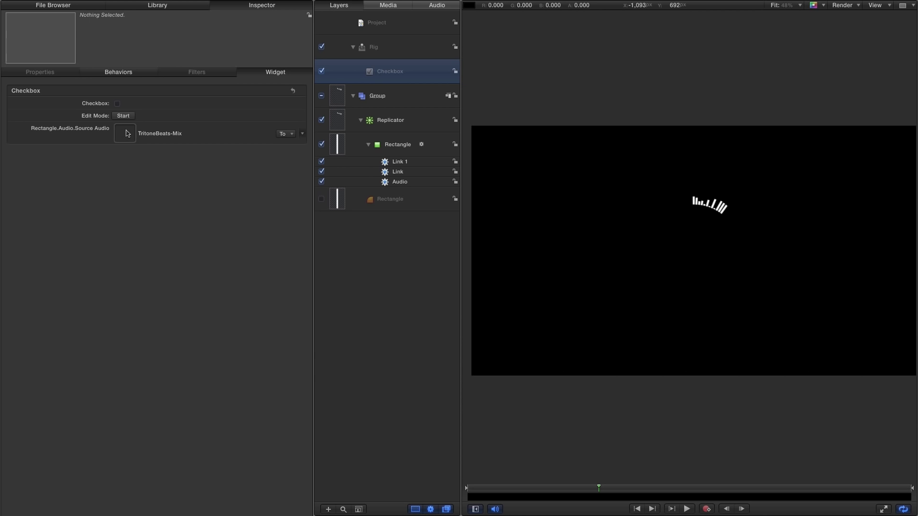
Rename the rig's checkbox widget as Track Changer and collapse the rig
double_click(390, 71)
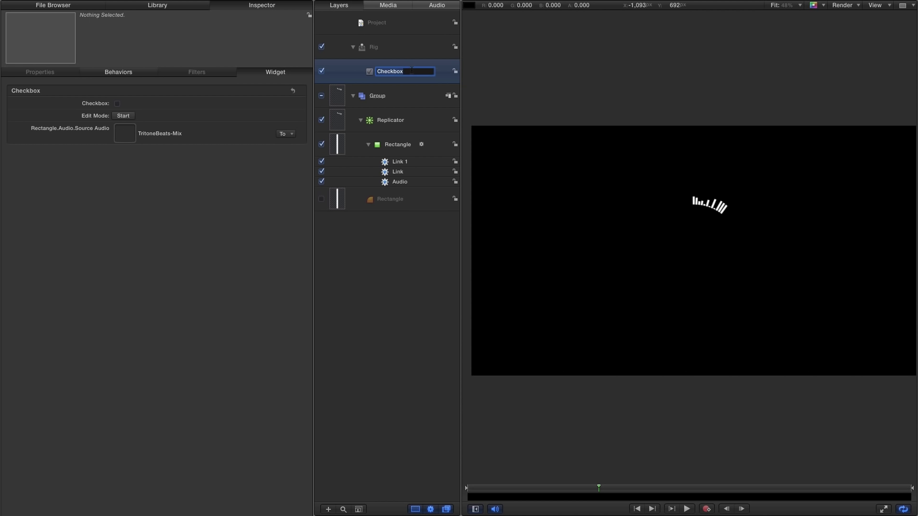
type("Track Changer")
key("Return")
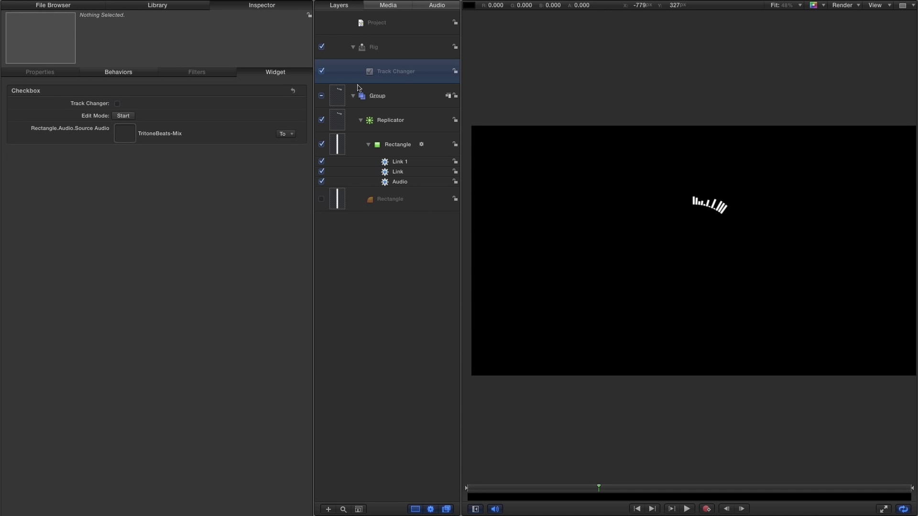
left_click(353, 48)
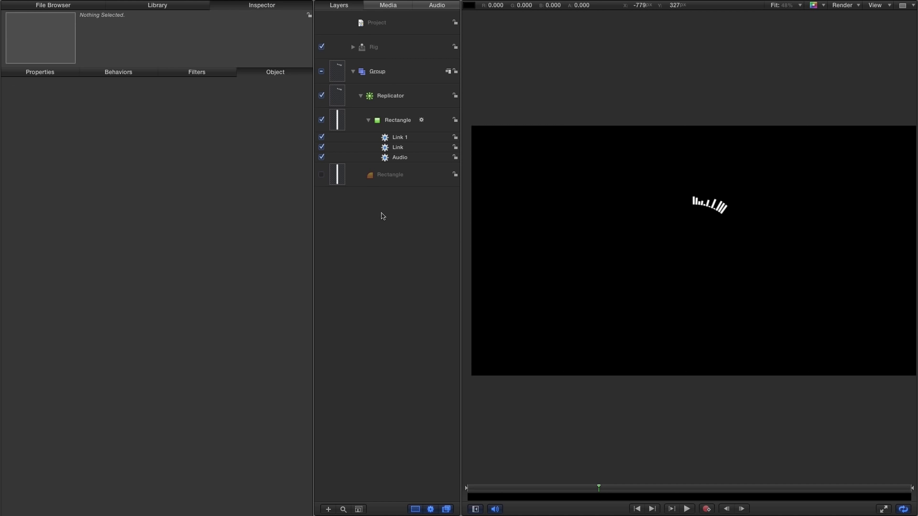
Rename the replicator as High
double_click(389, 97)
type("High")
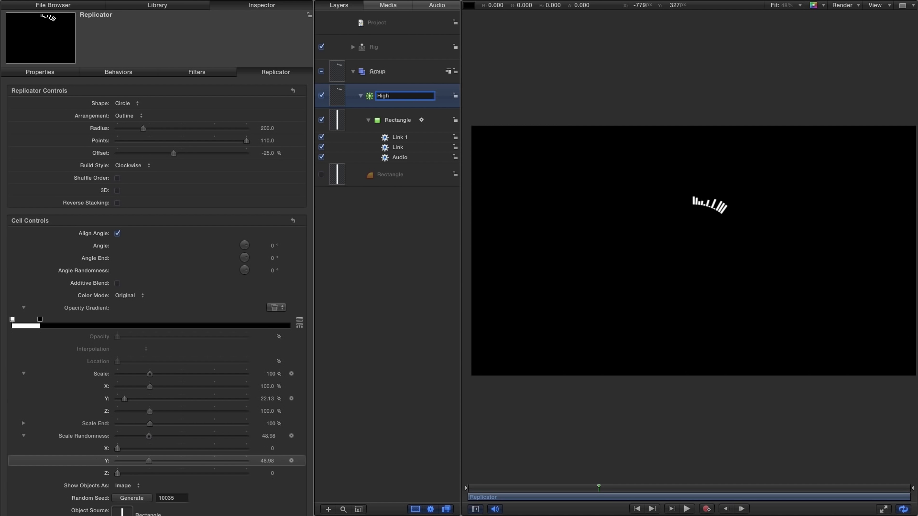
key("Return")
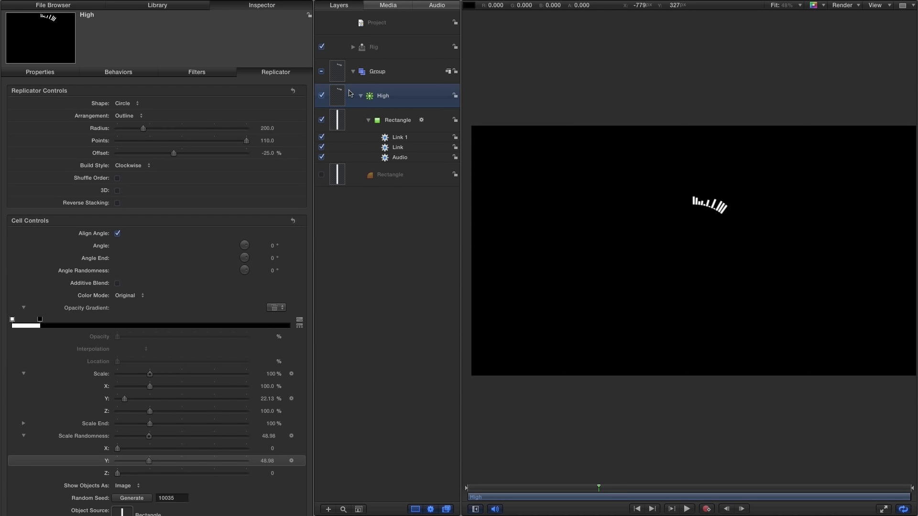
Publish the Low Frequency and High Frequency parameters of the High replicator's Audio behavior
left_click(387, 159)
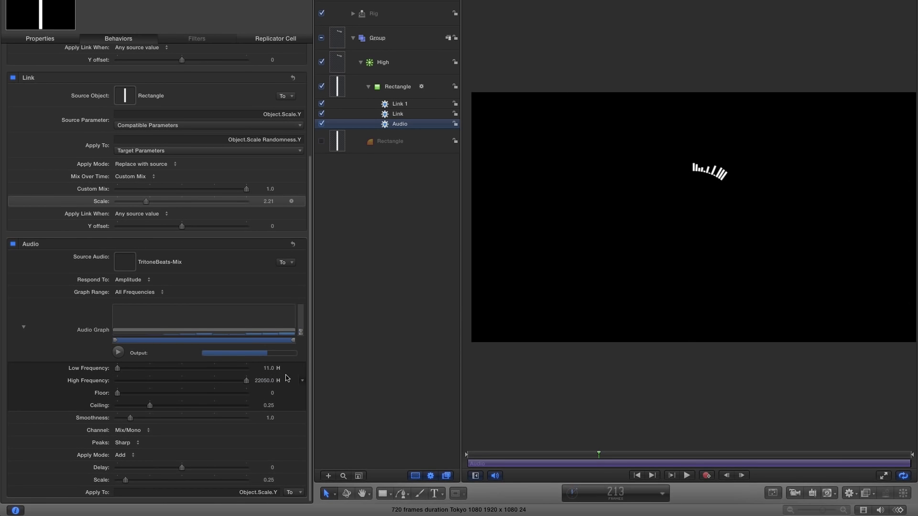
left_click(303, 369)
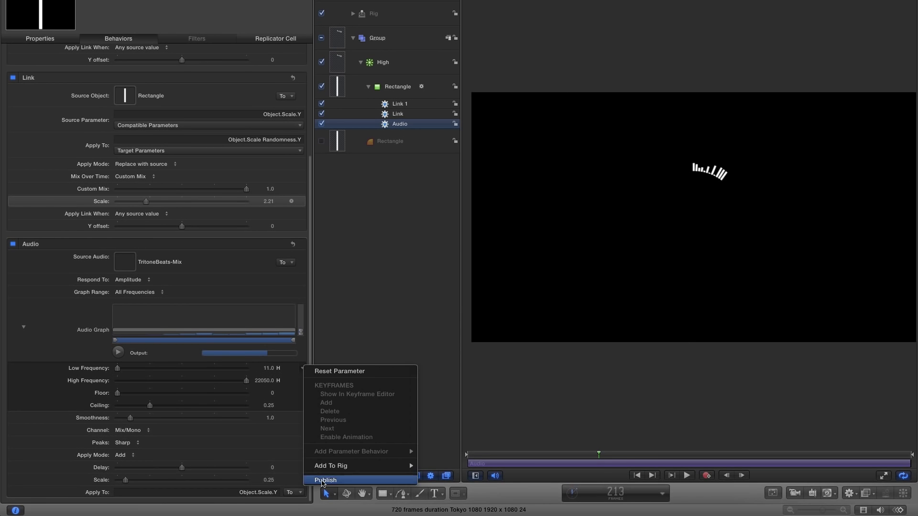
left_click(322, 482)
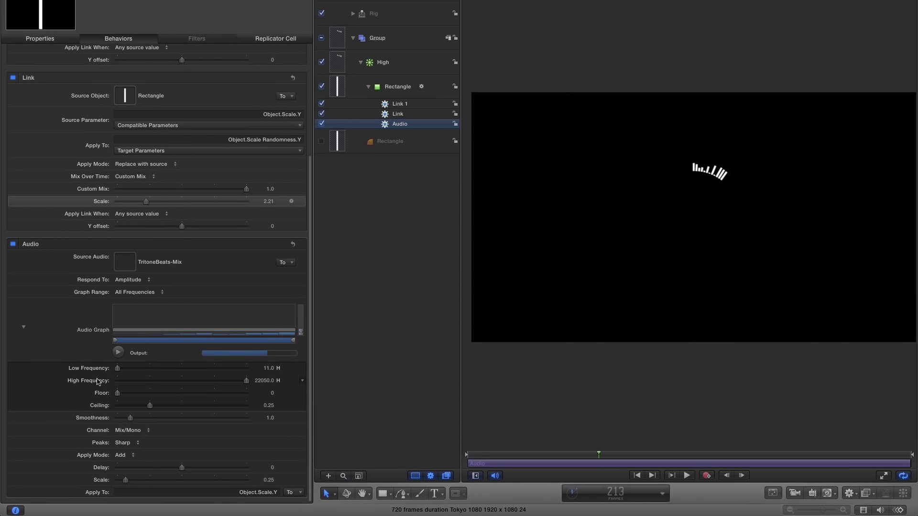
left_click(302, 380)
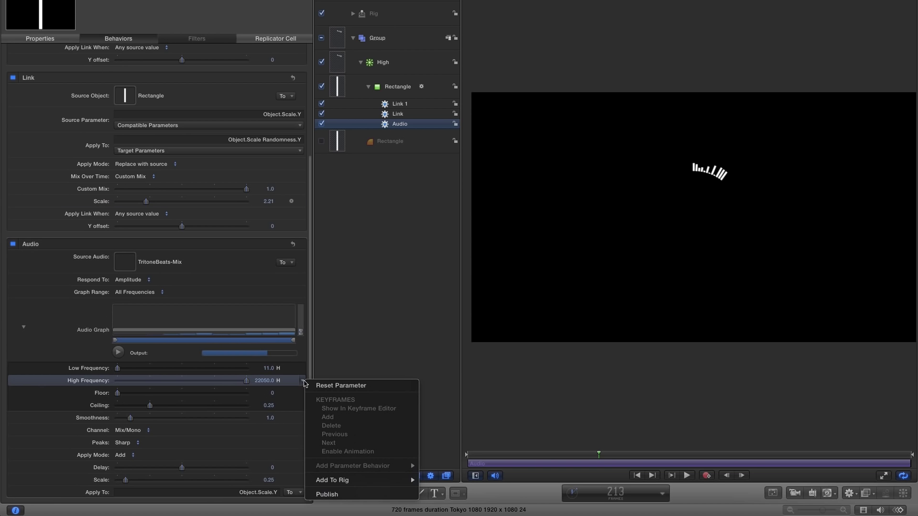
left_click(327, 494)
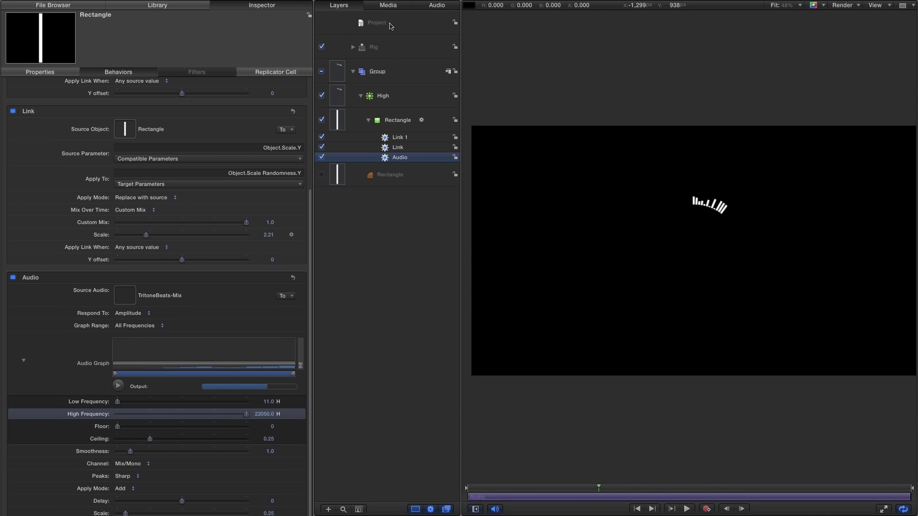
Set the project's published Low Frequency to 5000 Hz and play back the animation from the start
left_click(391, 26)
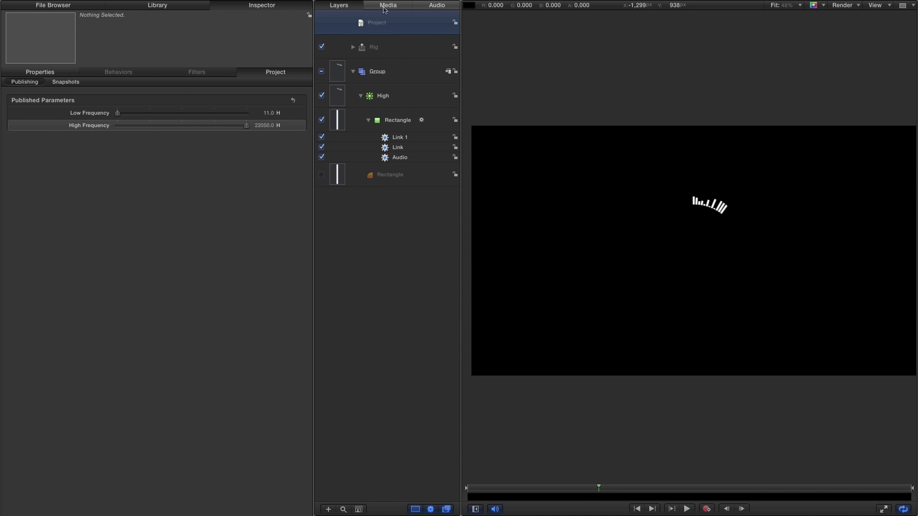
left_click(264, 127)
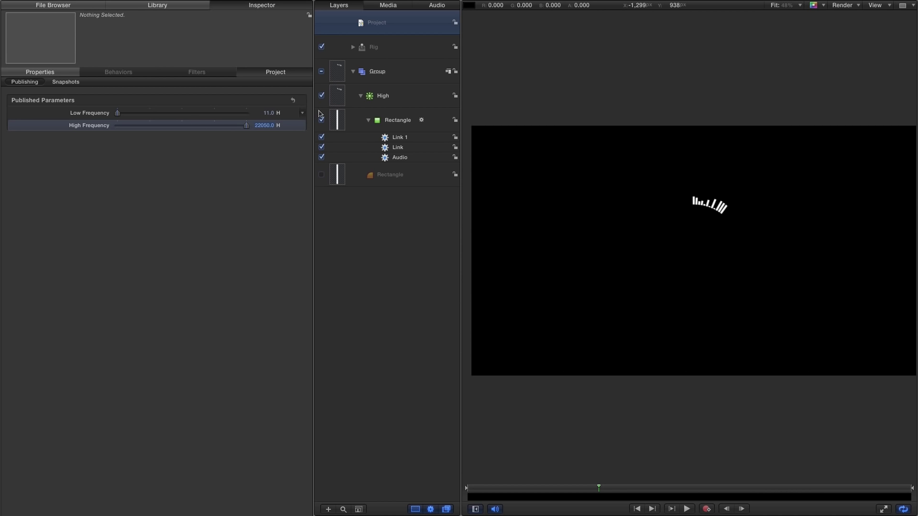
left_click(269, 113)
type("5000")
key("Return")
left_click(637, 509)
left_click(687, 509)
left_click(688, 509)
Collapse the High replicator and duplicate it
left_click(339, 97)
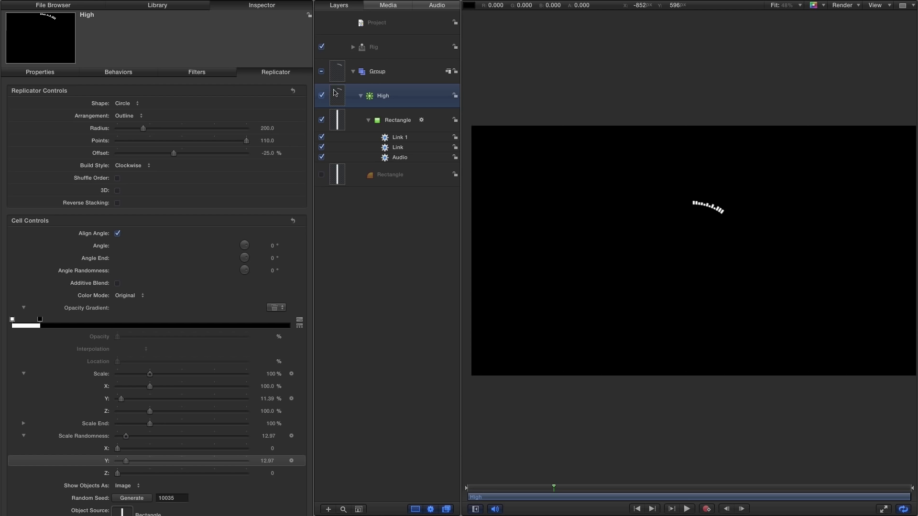
left_click(360, 96)
right_click(338, 91)
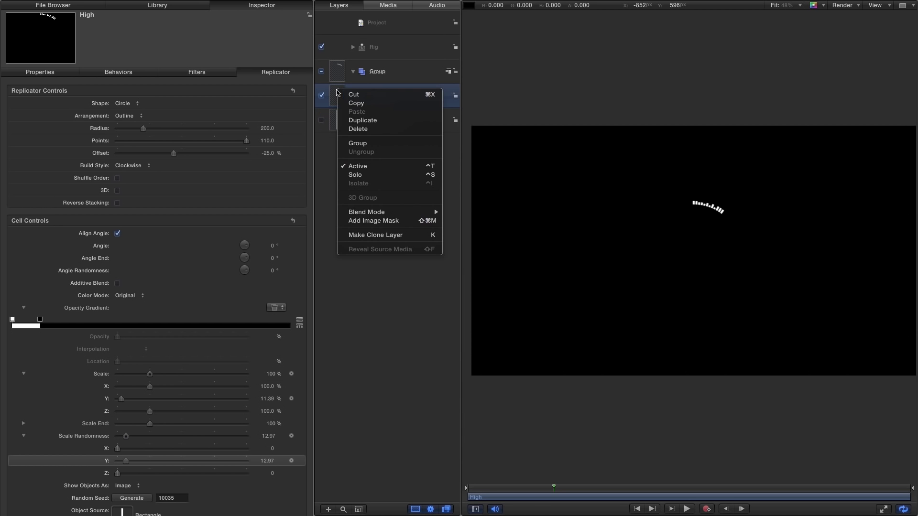
left_click(354, 120)
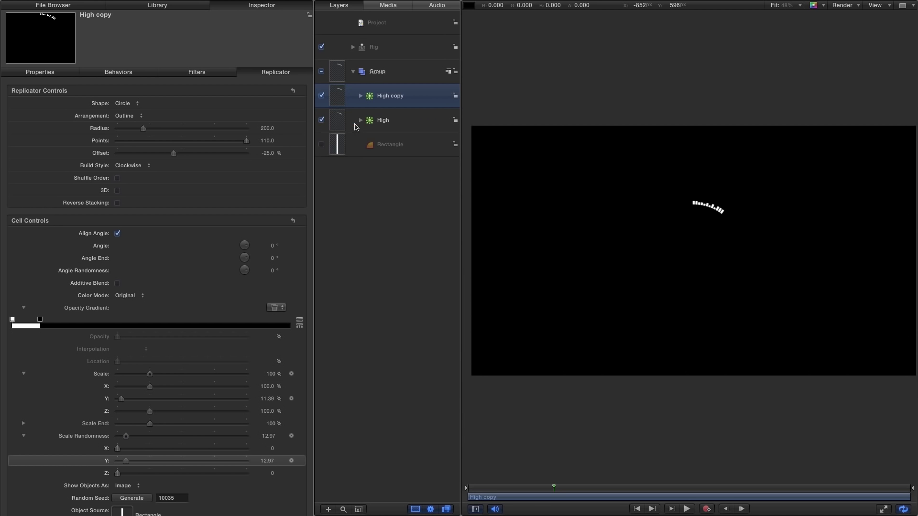
Rename the duplicated replicator as High Mid
double_click(383, 95)
left_click(407, 94)
key("BackSpace")
key("BackSpace")
key("BackSpace")
key("BackSpace")
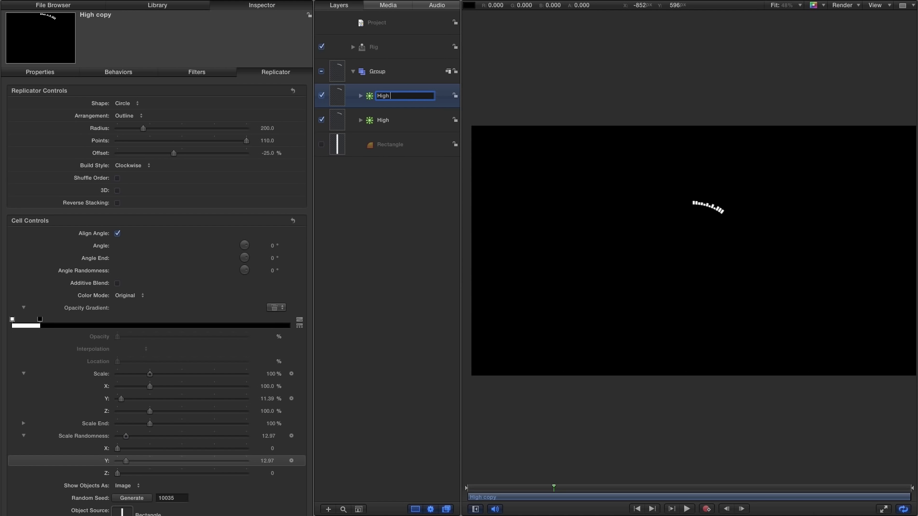
type("Mid")
key("Return")
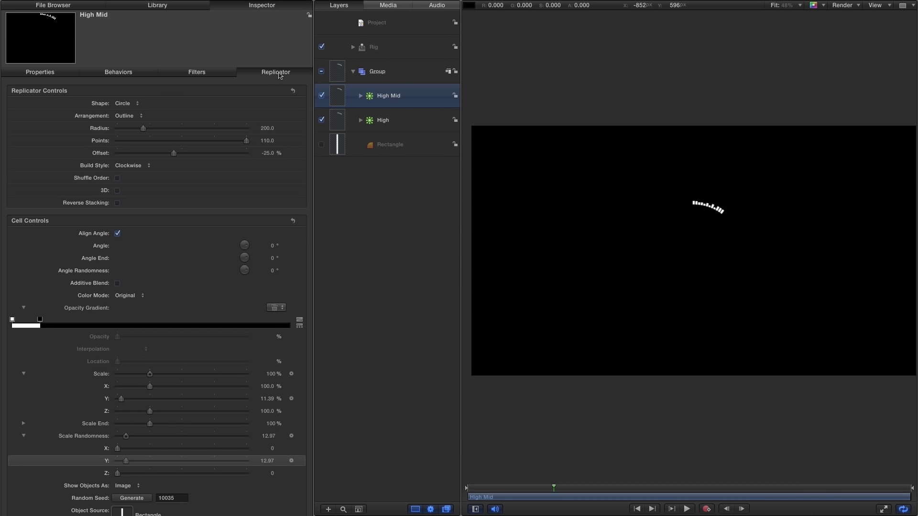
Set the High Mid replicator's Offset to -15%
left_click(269, 154)
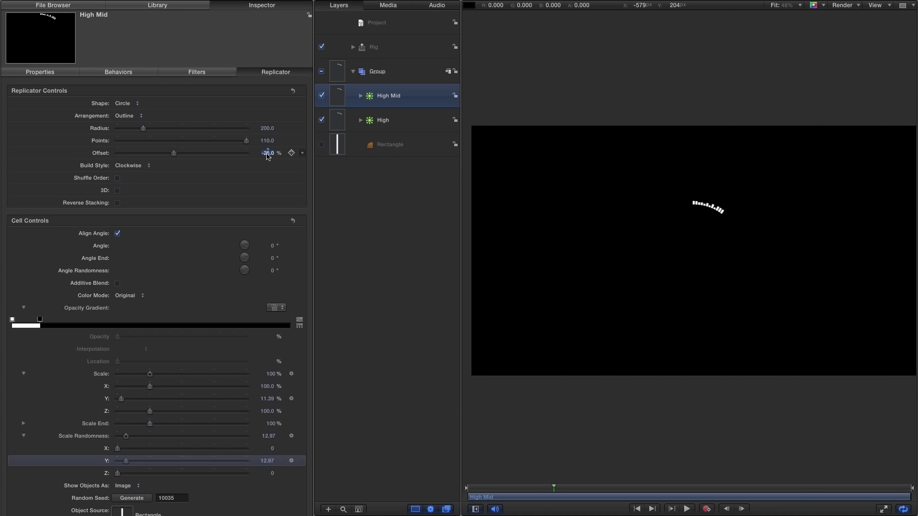
left_click(268, 154)
type("-15")
key("Return")
Expand High Mid and publish its Audio behavior's Low Frequency and High Frequency parameters
left_click(361, 96)
left_click(369, 121)
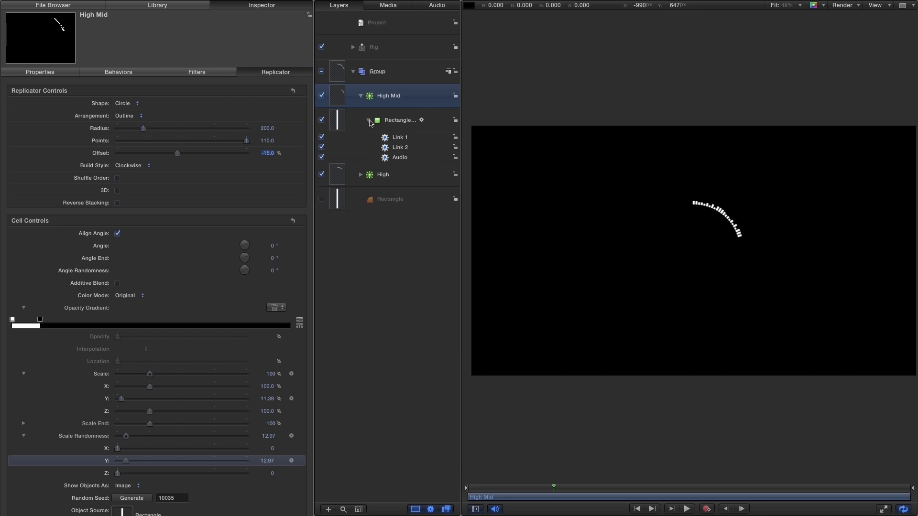
left_click(398, 158)
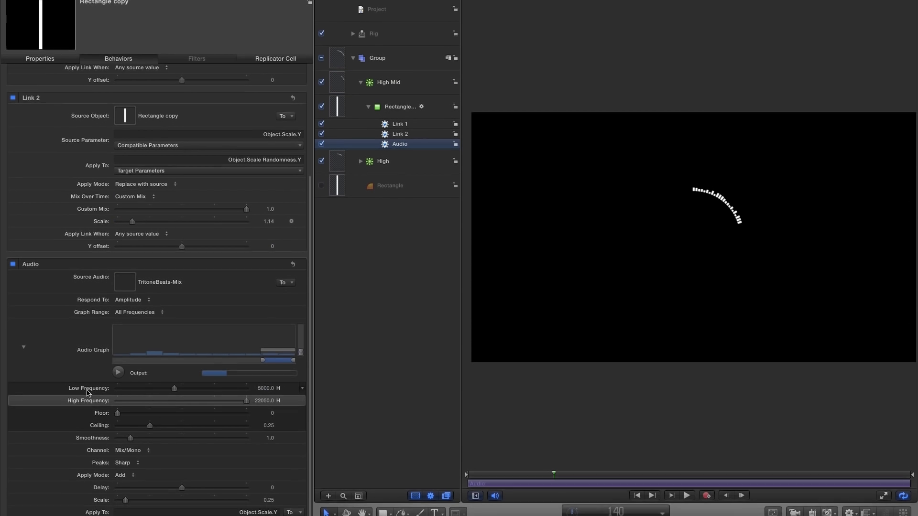
left_click(302, 402)
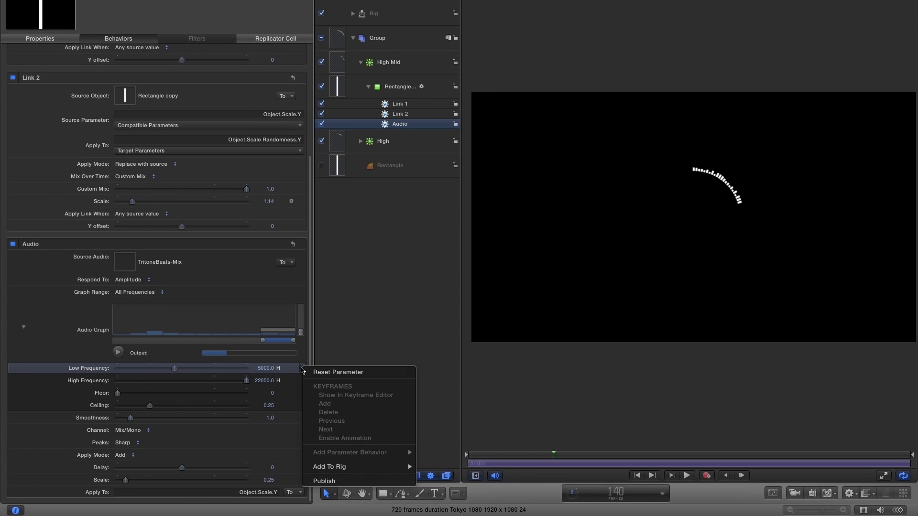
left_click(238, 419)
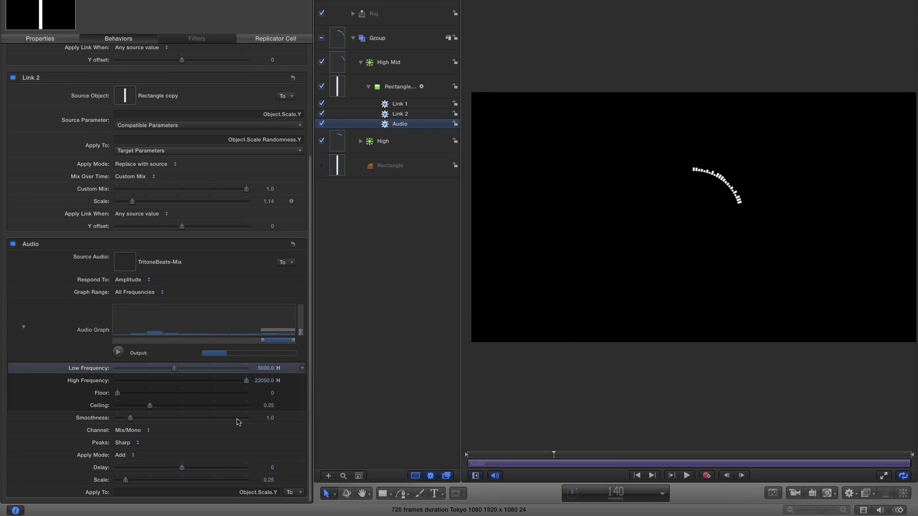
left_click(299, 379)
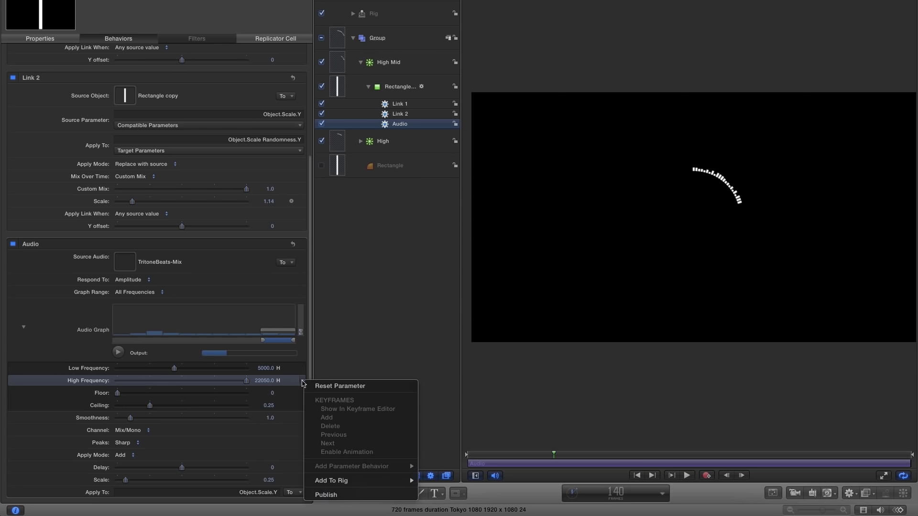
left_click(330, 494)
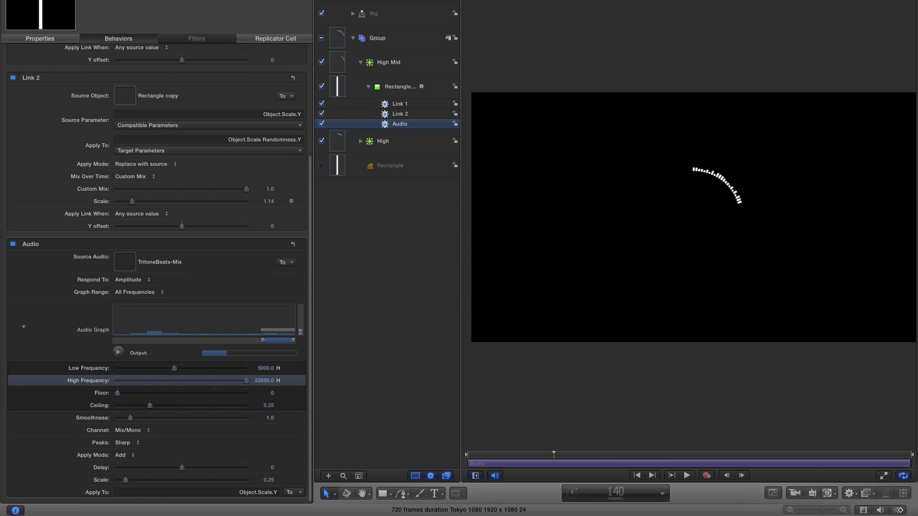
Set High Mid's published Low Frequency to 1000 Hz and High Frequency to 6000 Hz, and scrub to frame 119
key("super+shift+a")
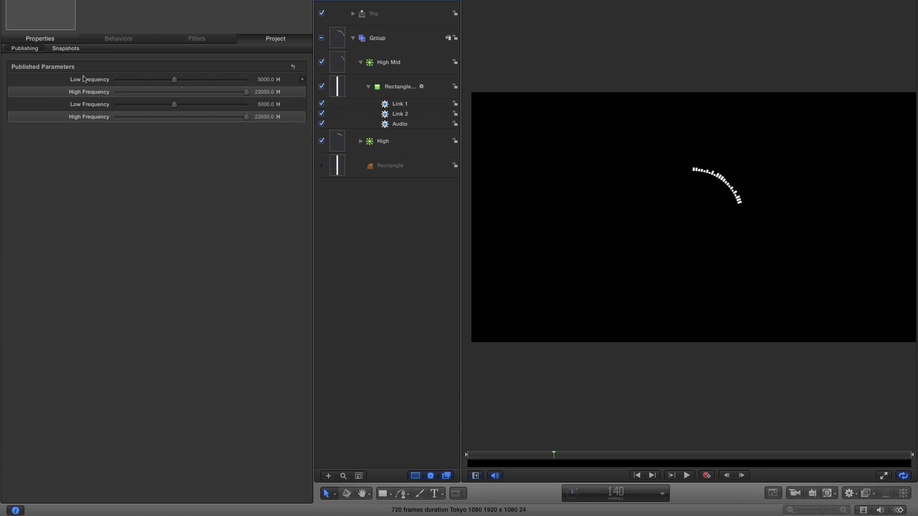
left_click(267, 105)
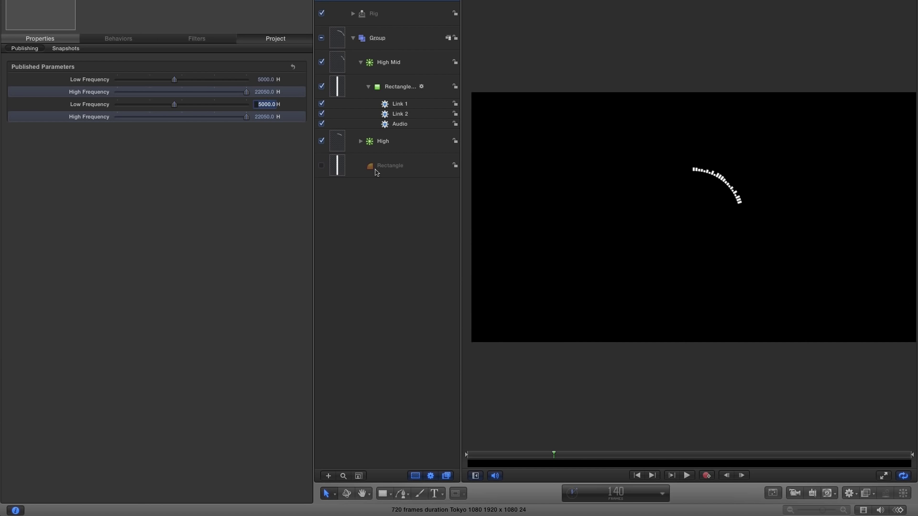
type("1")
key("Return")
left_click(263, 117)
type("6000")
key("Return")
left_click_drag(554, 454, 540, 454)
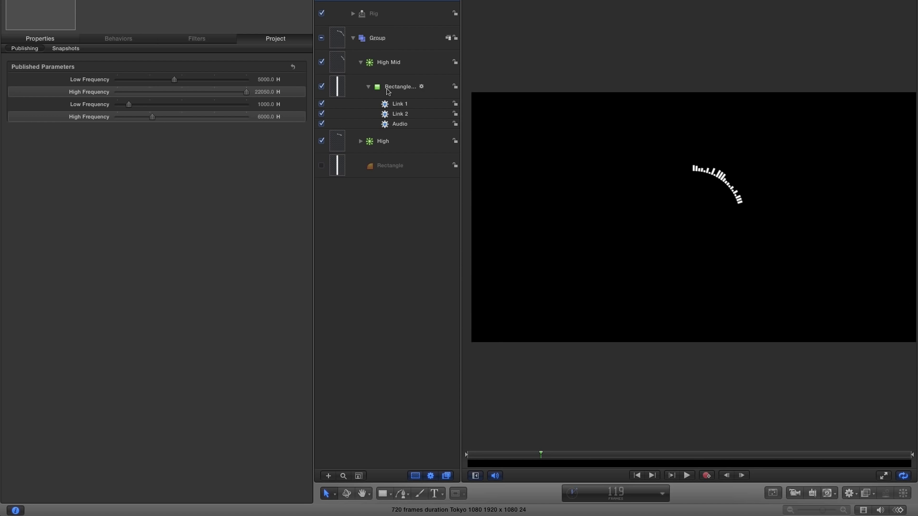
Collapse the High Mid replicator, duplicate it, and rename the copy as Mid
left_click(338, 60)
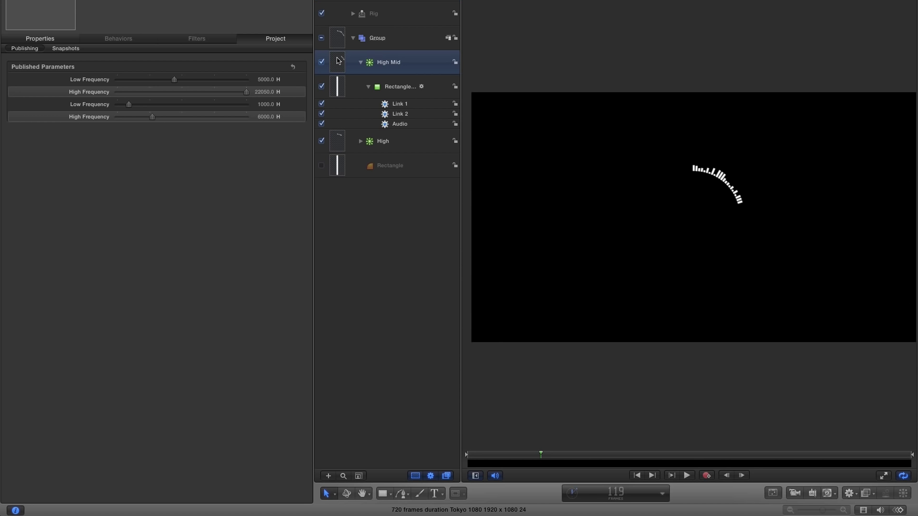
left_click(359, 63)
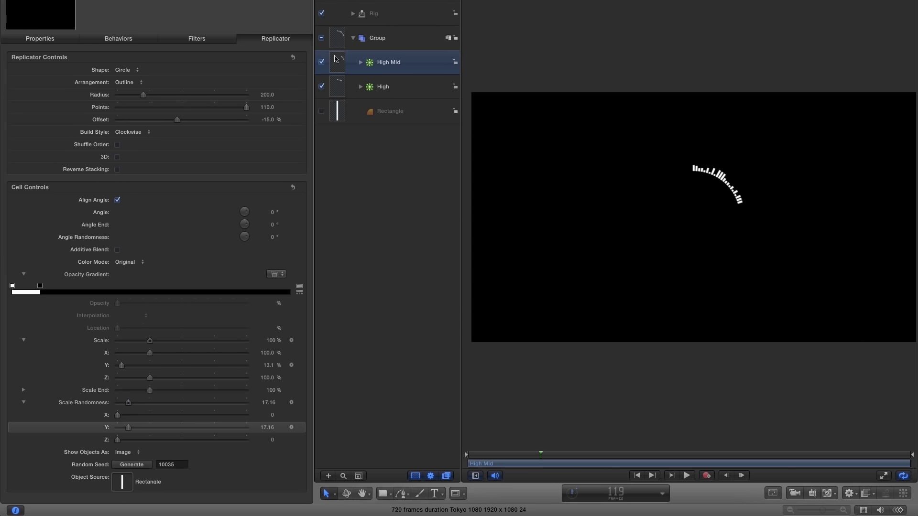
right_click(336, 58)
left_click(363, 87)
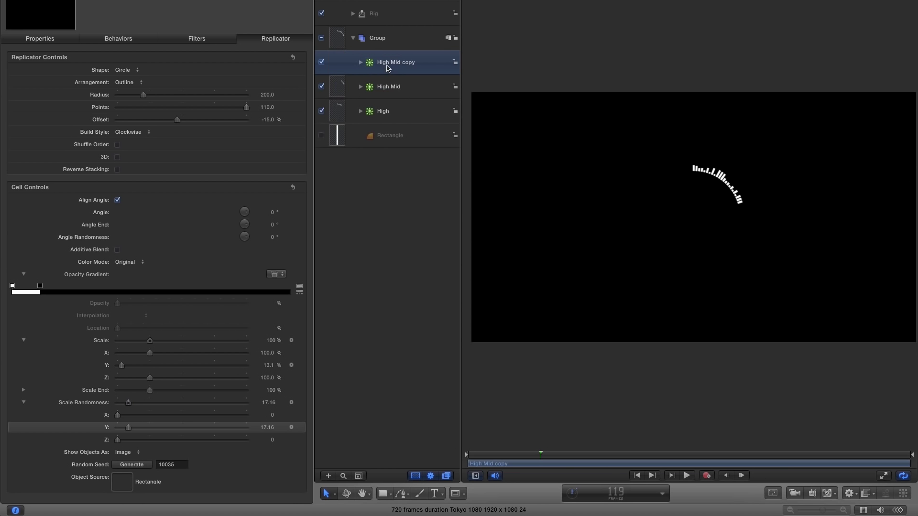
double_click(389, 63)
triple_click(422, 67)
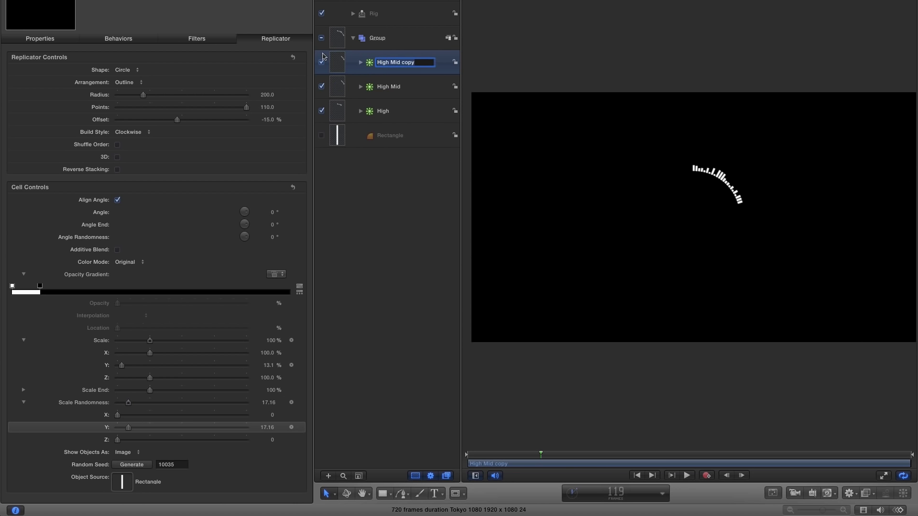
type("Mid")
key("Return")
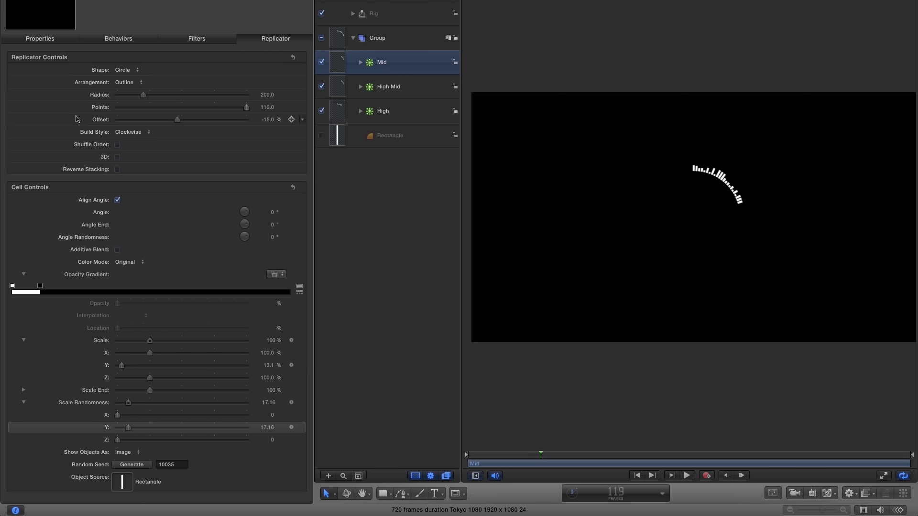
Set the Mid replicator's Offset to -5%
double_click(268, 120)
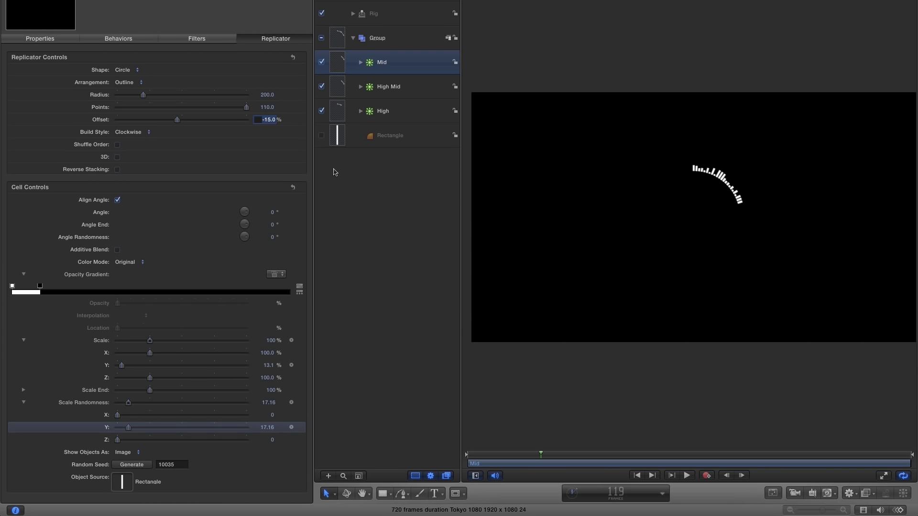
type("-5")
key("Return")
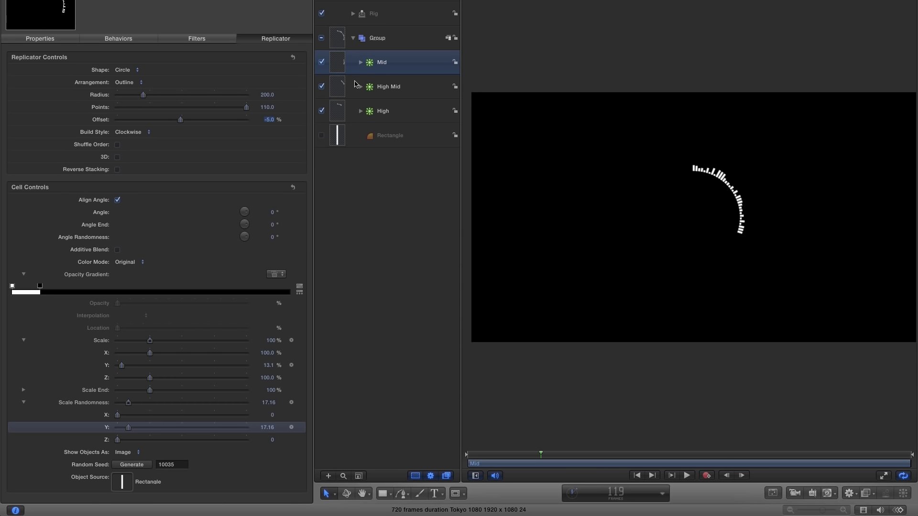
Expand Mid and its rectangle cell, and publish its Audio behavior's Low Frequency and High Frequency parameters
left_click(360, 62)
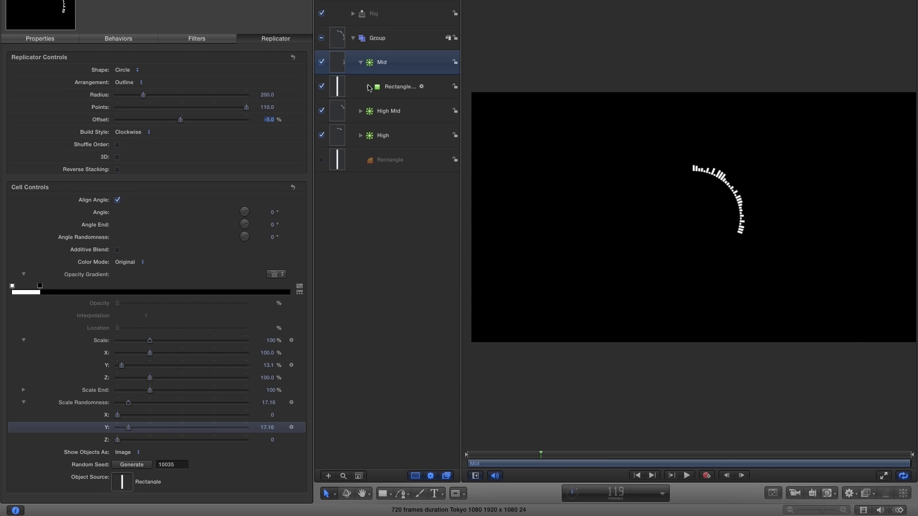
left_click(368, 86)
left_click(387, 126)
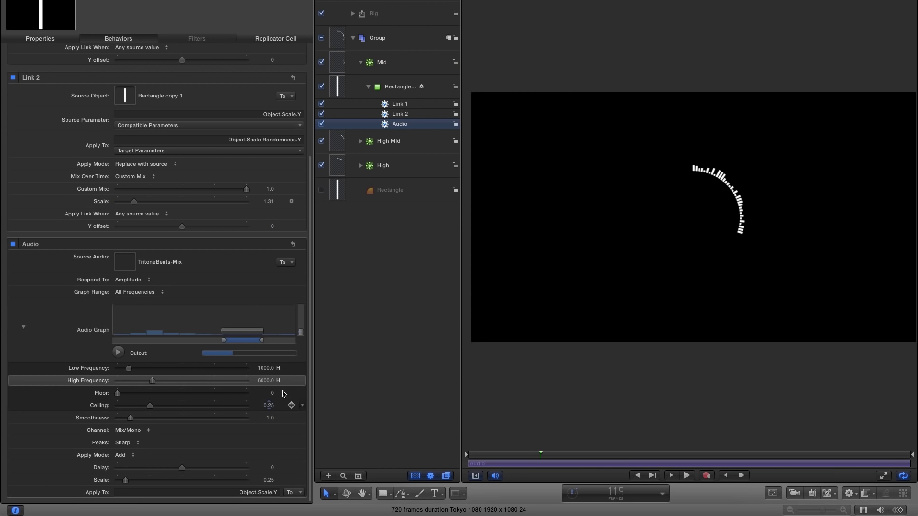
right_click(303, 370)
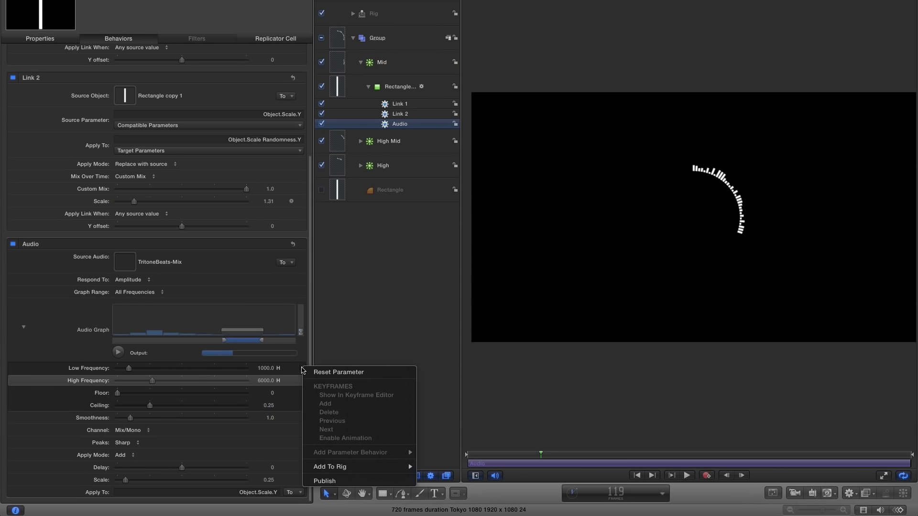
left_click(90, 370)
left_click(301, 369)
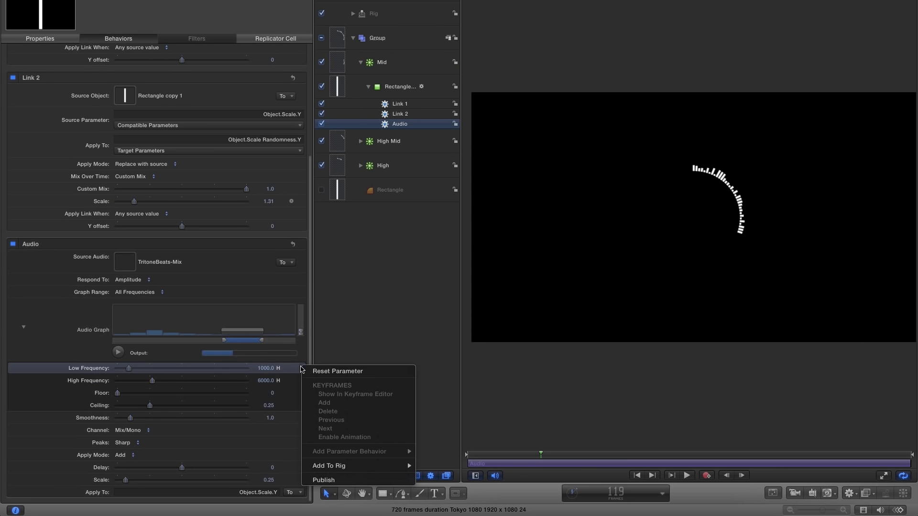
left_click(124, 403)
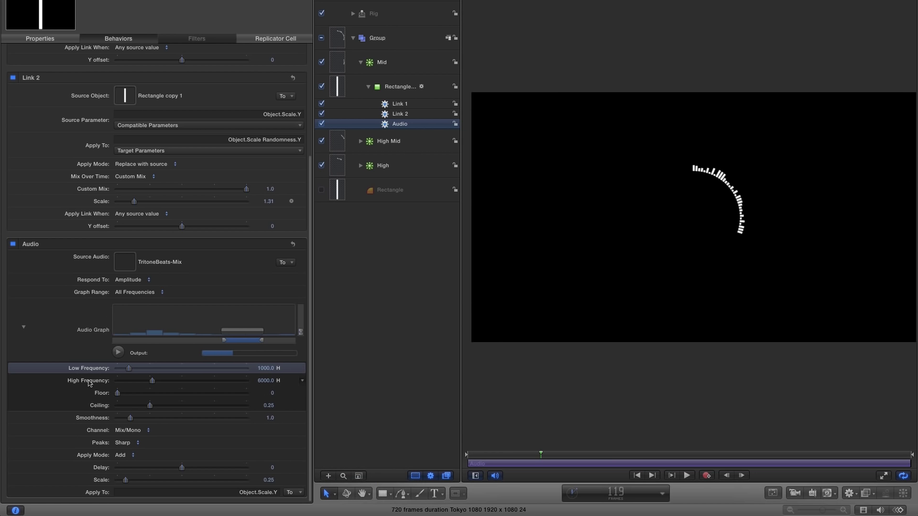
left_click(301, 381)
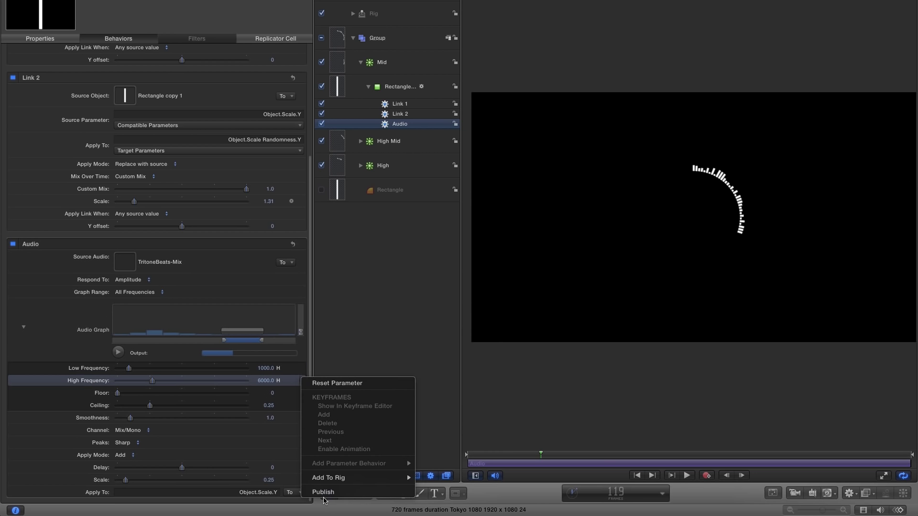
key("Escape")
In the project's published parameters, set Mid's Low Frequency to 500 Hz and High Frequency to 1100 Hz
key("super+shift+a")
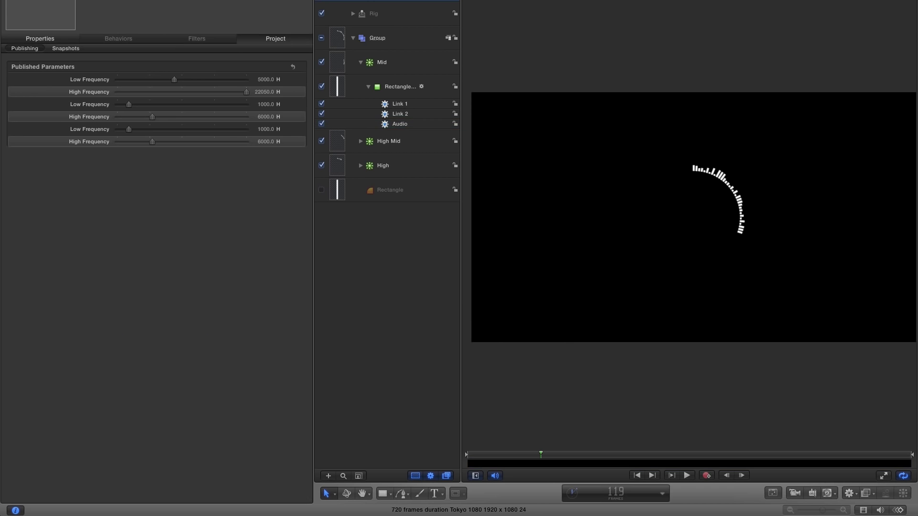
left_click(265, 129)
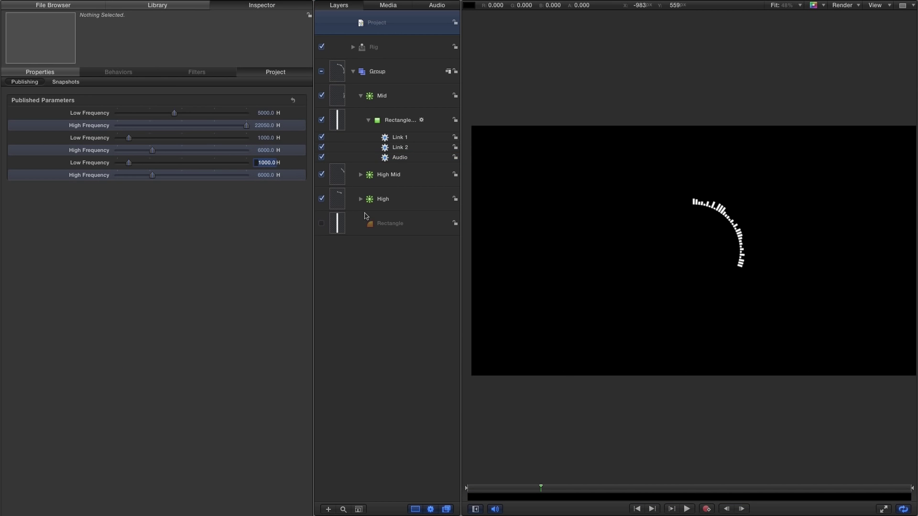
type("500")
key("Return")
left_click(271, 176)
type("1100")
key("Return")
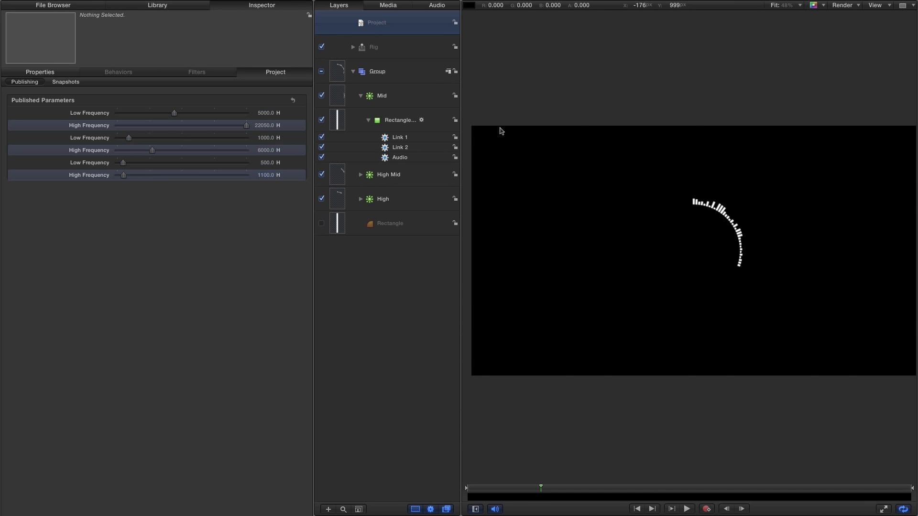
Duplicate the Mid replicator and rename the copy as Low Mid
left_click(338, 93)
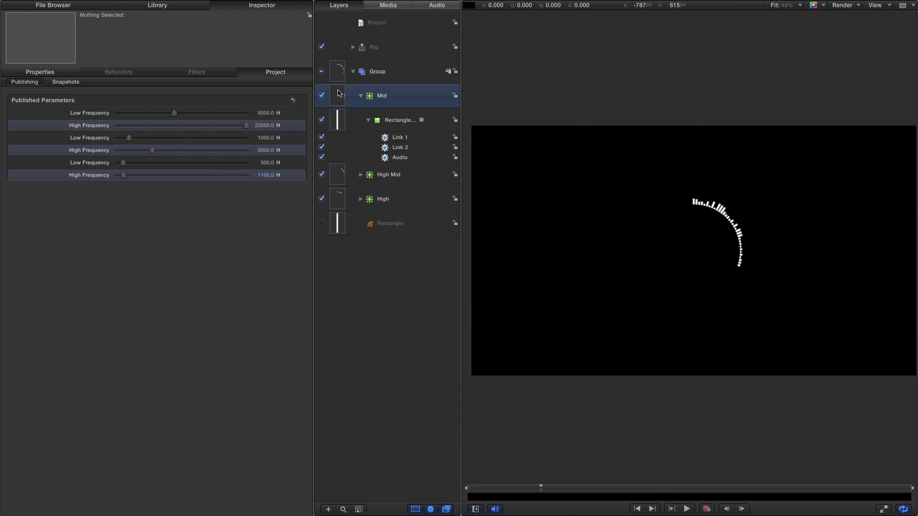
right_click(338, 94)
left_click(378, 120)
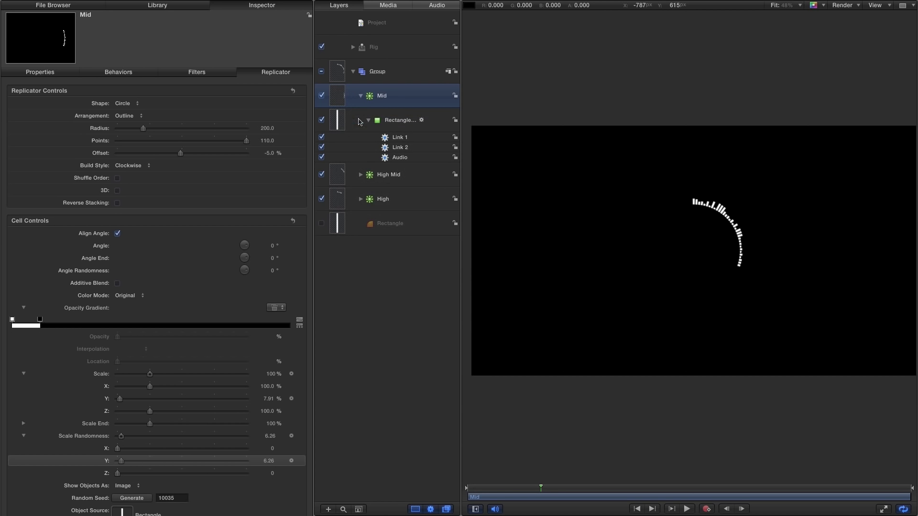
double_click(394, 97)
type("Low Mid")
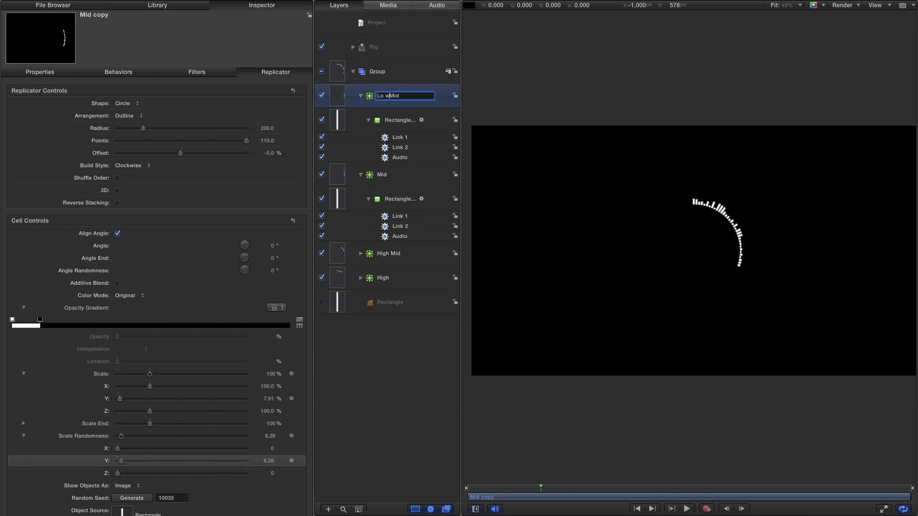
key("Return")
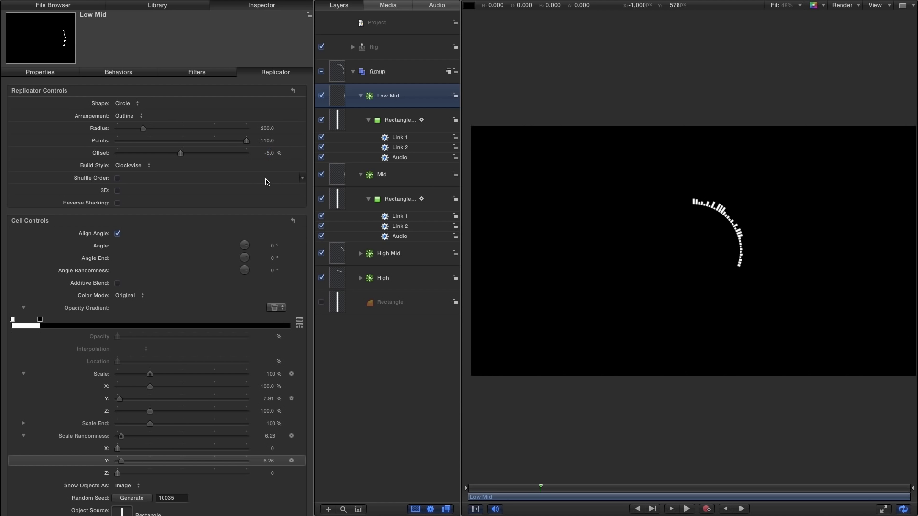
Set the Low Mid replicator's Offset to 5%
left_click(271, 153)
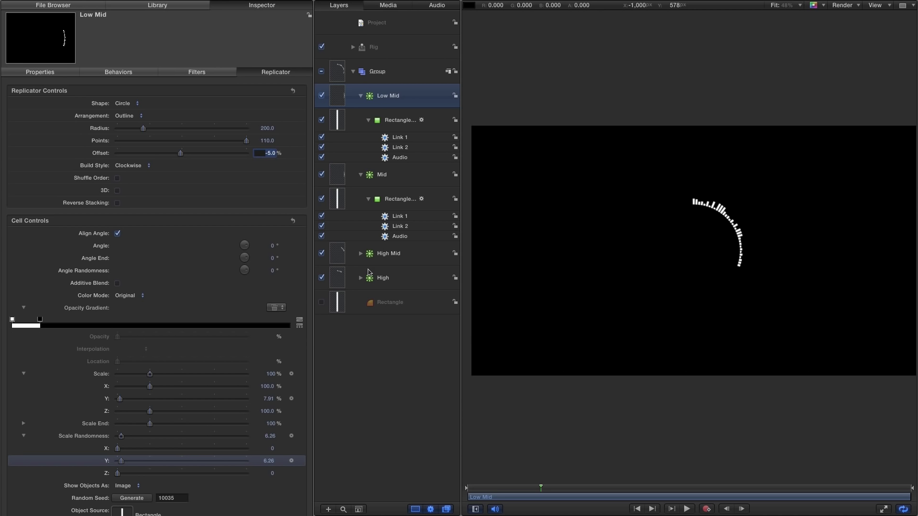
type("5")
key("Return")
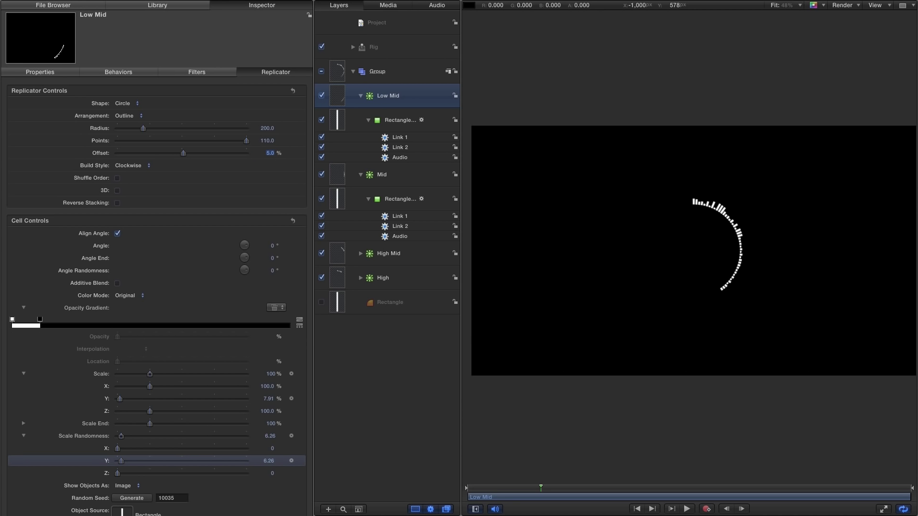
Publish the Low Frequency and High Frequency parameters of Low Mid's Audio behavior
left_click(393, 158)
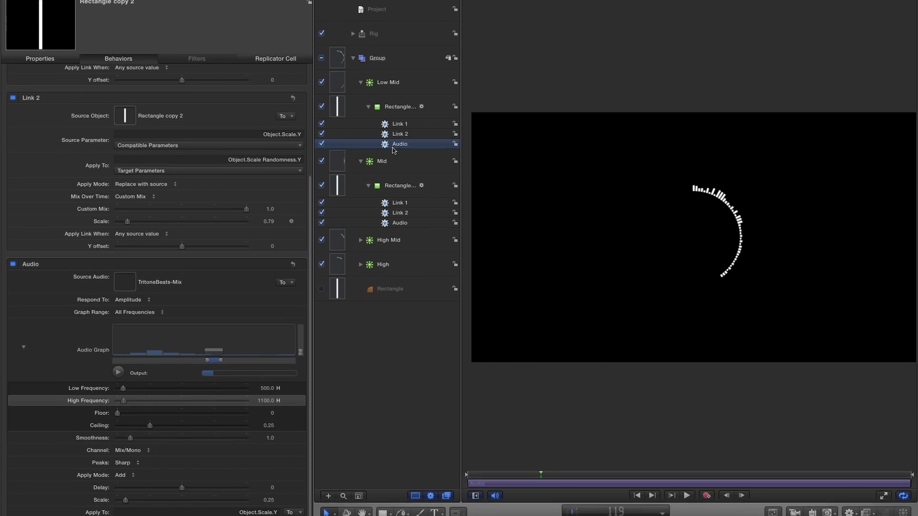
left_click(89, 370)
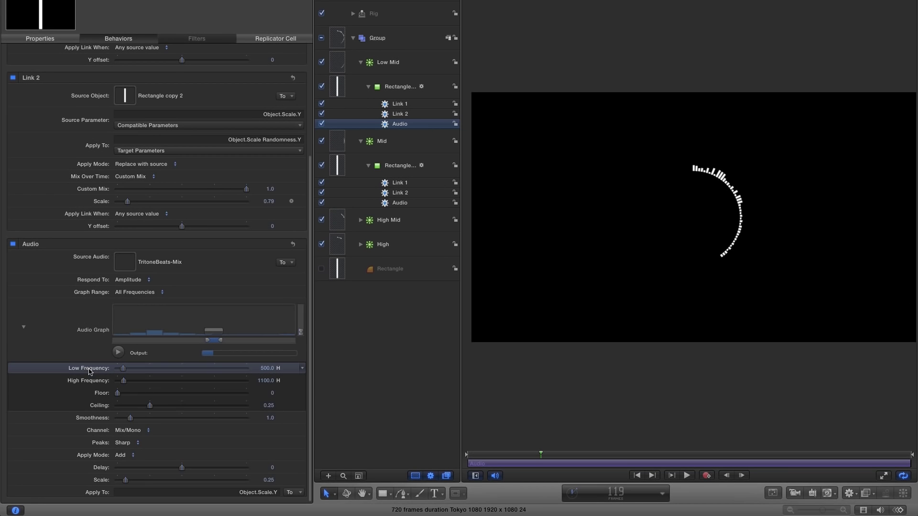
right_click(303, 368)
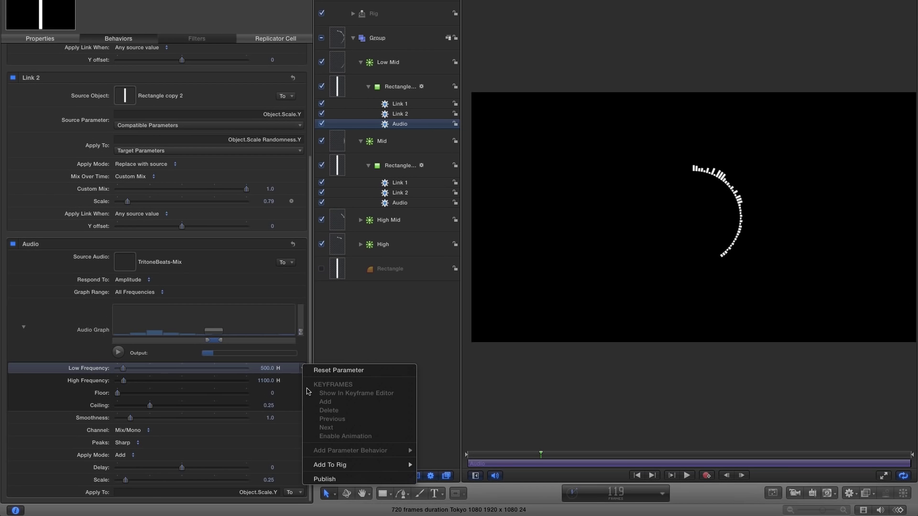
left_click(317, 479)
left_click(91, 382)
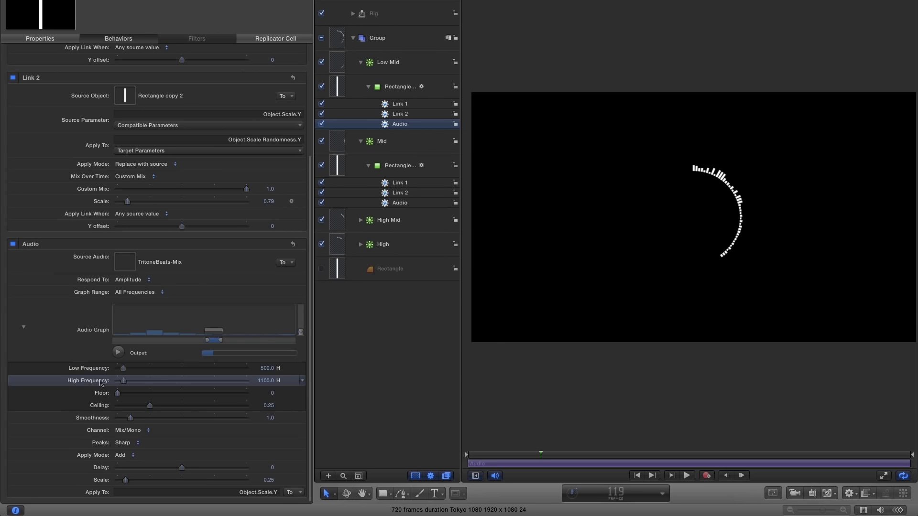
right_click(302, 381)
left_click(325, 492)
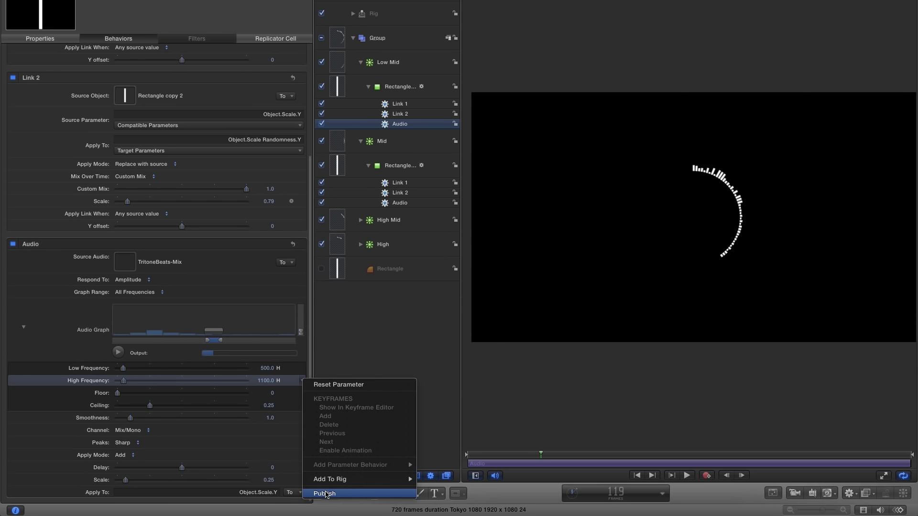
In the project's published parameters, set Low Mid's Low Frequency to 50 Hz and High Frequency to 600 Hz
key("shift+super+a")
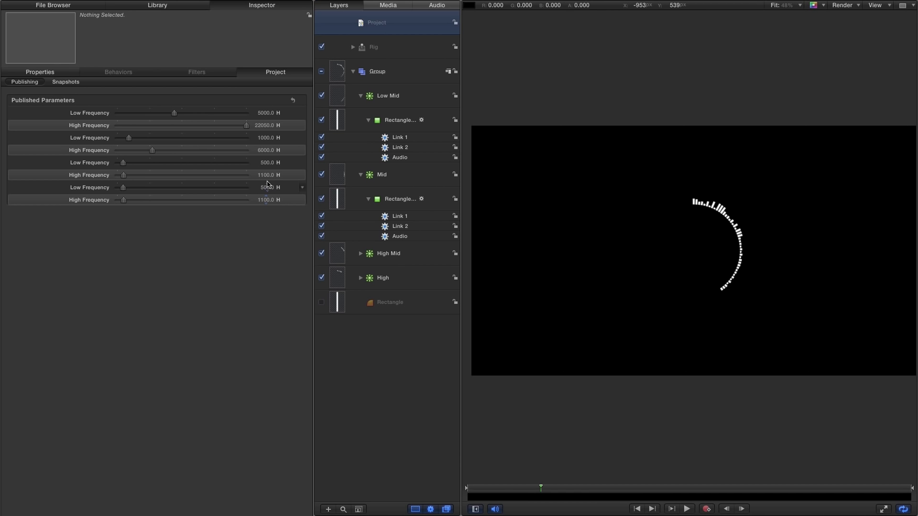
left_click(266, 154)
type("50")
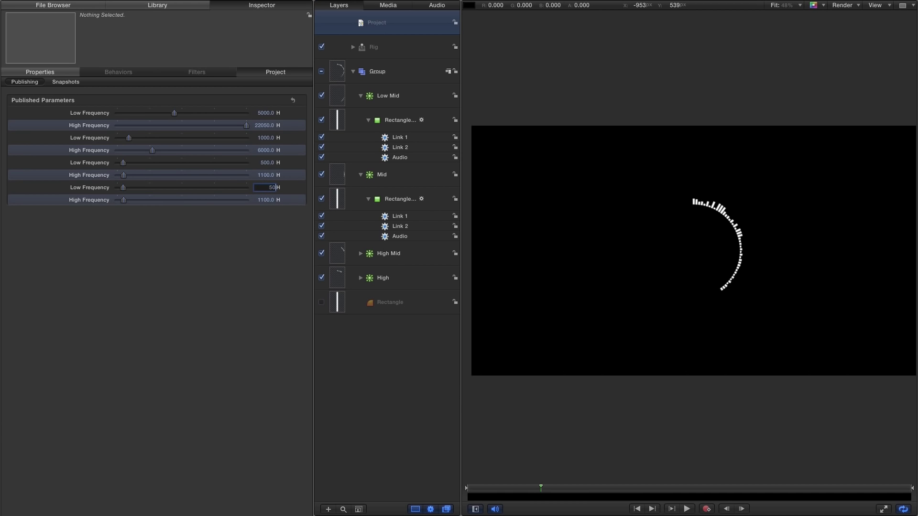
key("Return")
left_click(265, 200)
type("6")
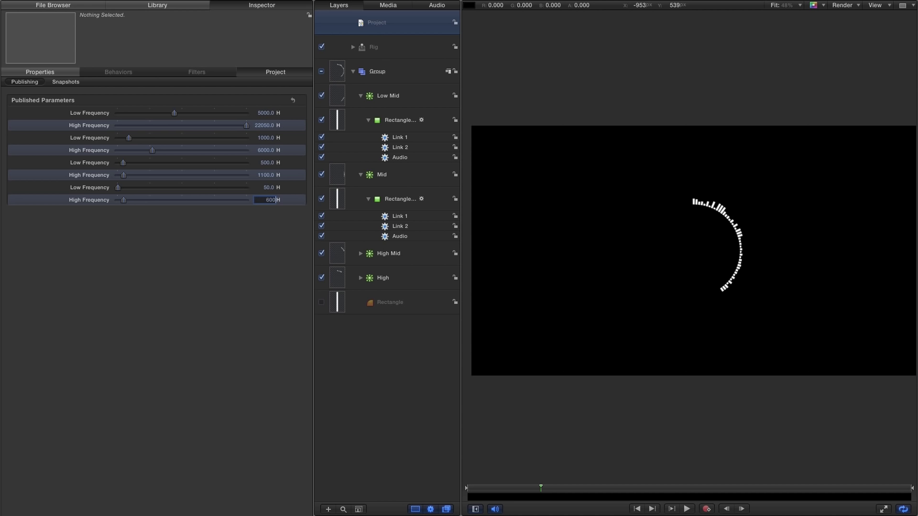
type("00")
key("Return")
Duplicate the Low Mid replicator and rename the copy as Low
left_click(336, 97)
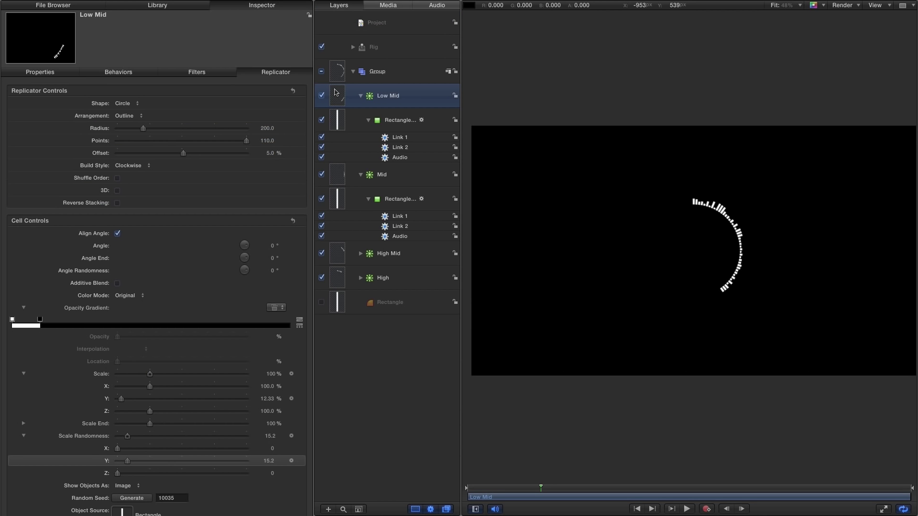
right_click(336, 93)
left_click(356, 123)
double_click(391, 97)
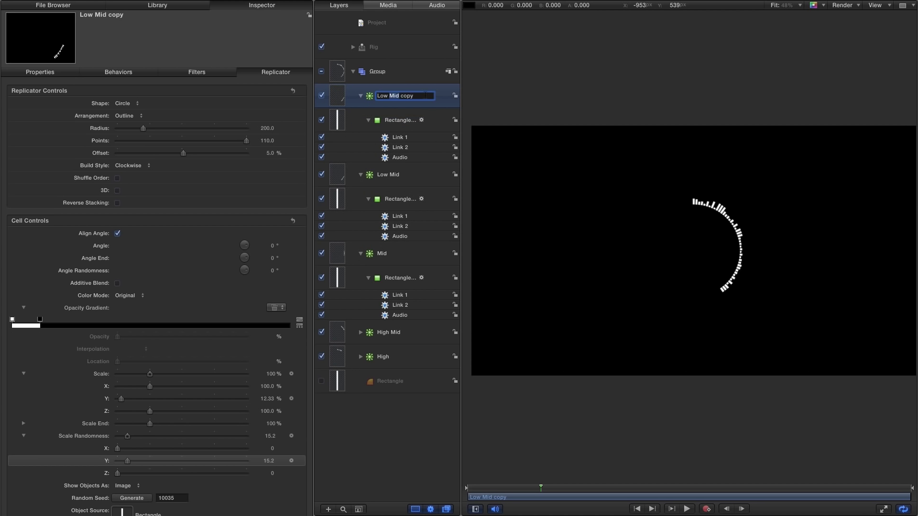
type("Low")
key("Return")
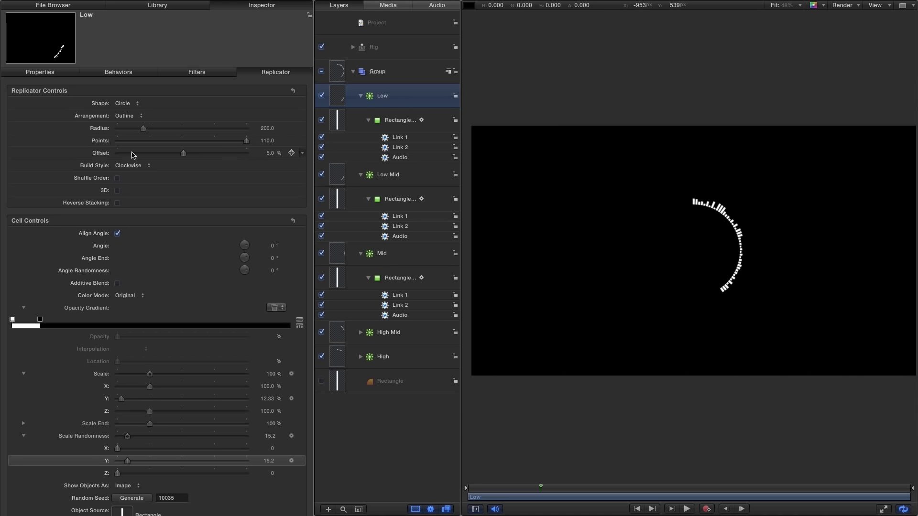
Set the Low replicator's Offset to 15%
left_click(269, 153)
type("15")
key("Return")
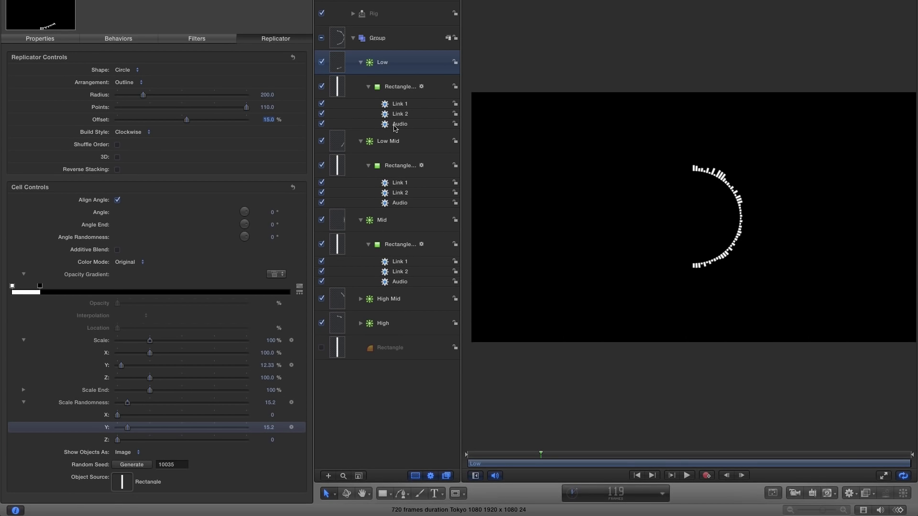
Publish the Low Frequency and High Frequency parameters of the Low replicator's Audio behavior
left_click(395, 125)
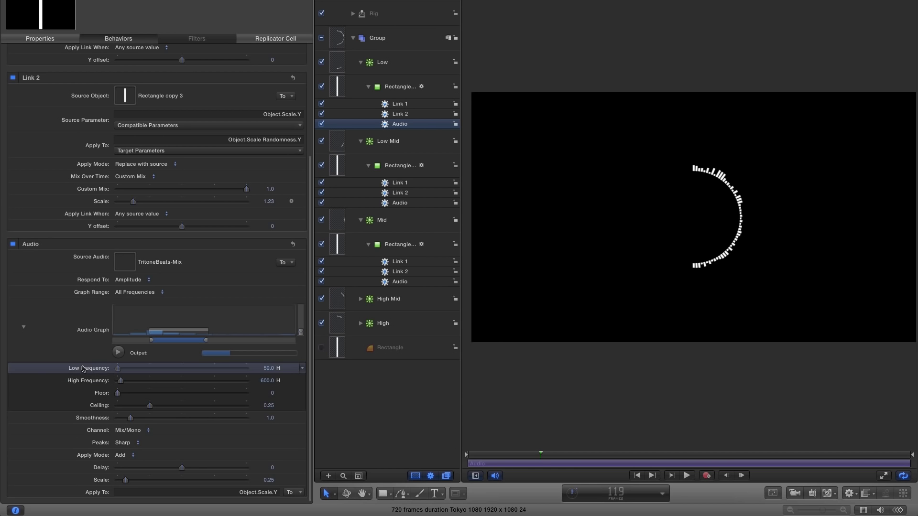
left_click(303, 368)
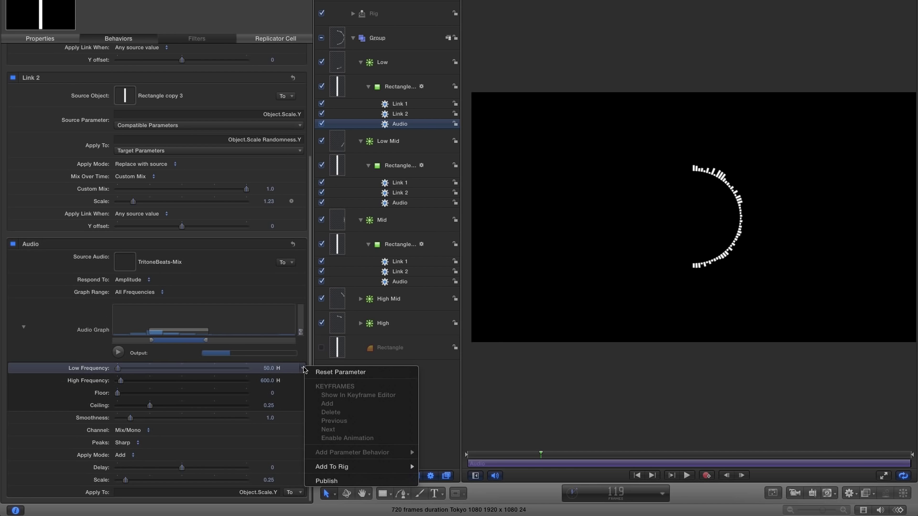
left_click(340, 480)
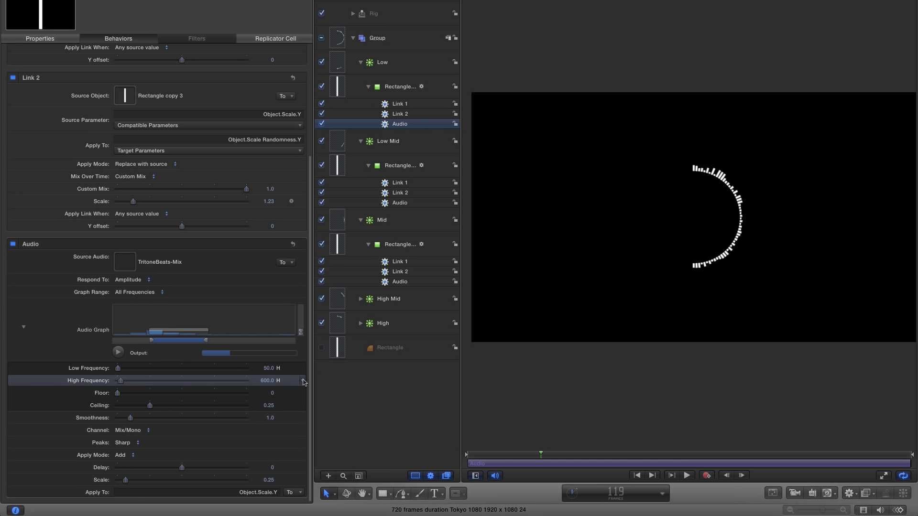
left_click(304, 383)
left_click(330, 491)
In the project's published parameters, set Low's Low Frequency to 11 Hz and High Frequency to 60 Hz, and play the animation
left_click(383, 0)
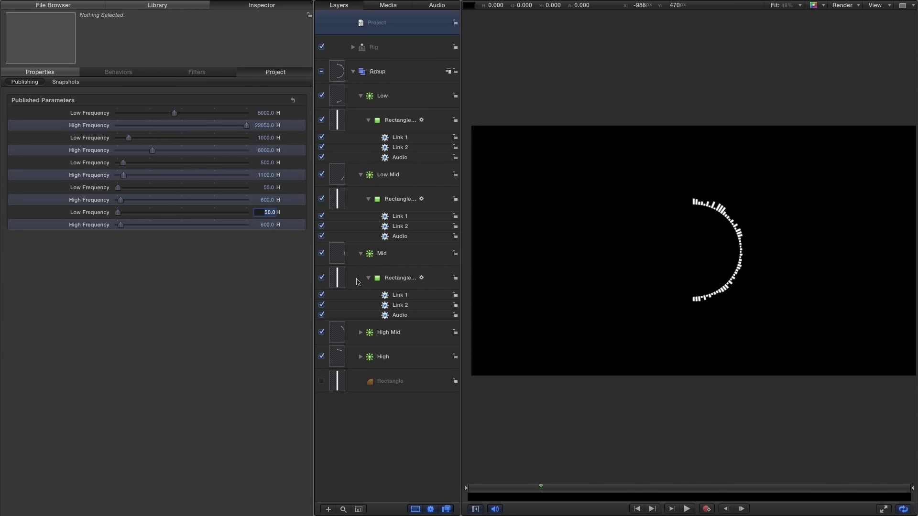
type("11")
key("Return")
left_click(266, 224)
type("60")
key("Return")
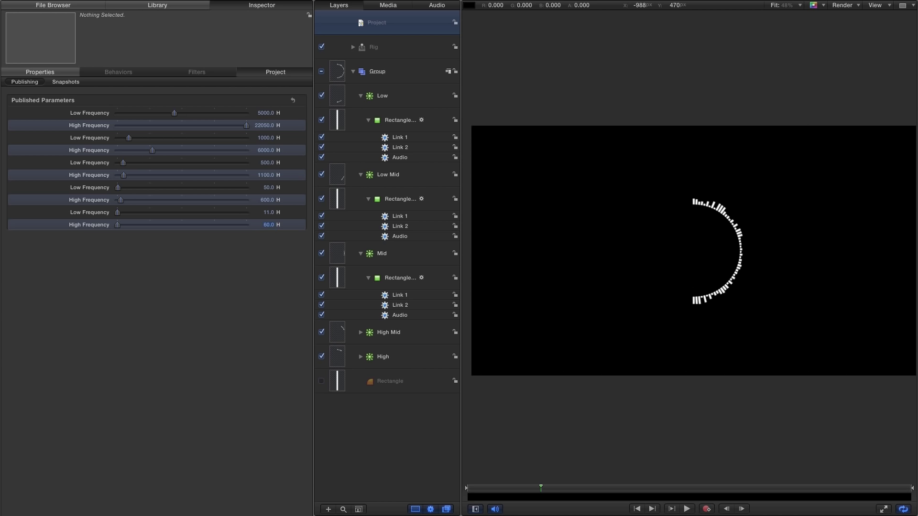
left_click(687, 509)
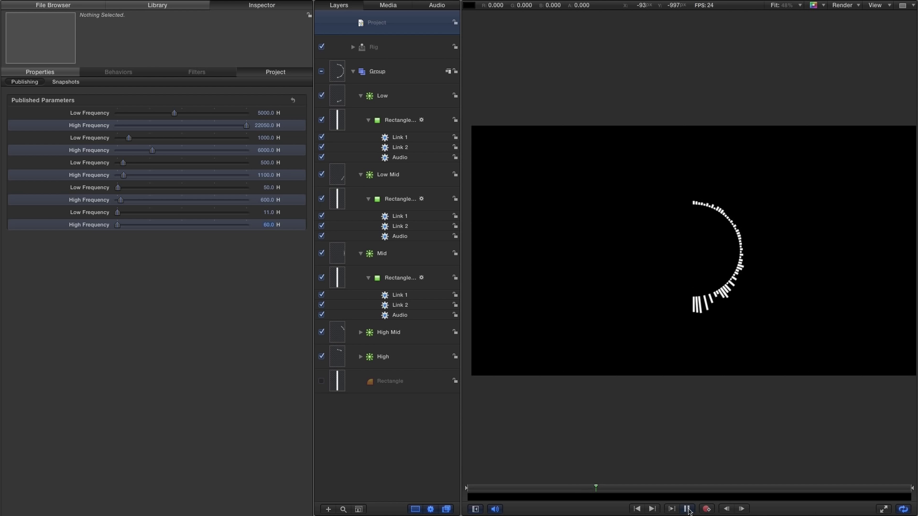
left_click(688, 509)
Collapse the expanded replicators in the layer list and set the High replicator's Radius to 250
left_click(360, 95)
left_click(360, 120)
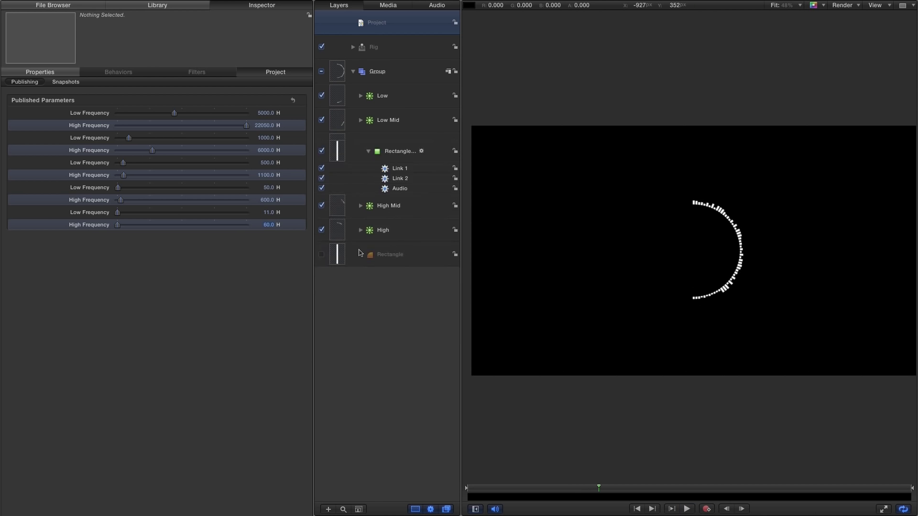
left_click(360, 144)
left_click(335, 196)
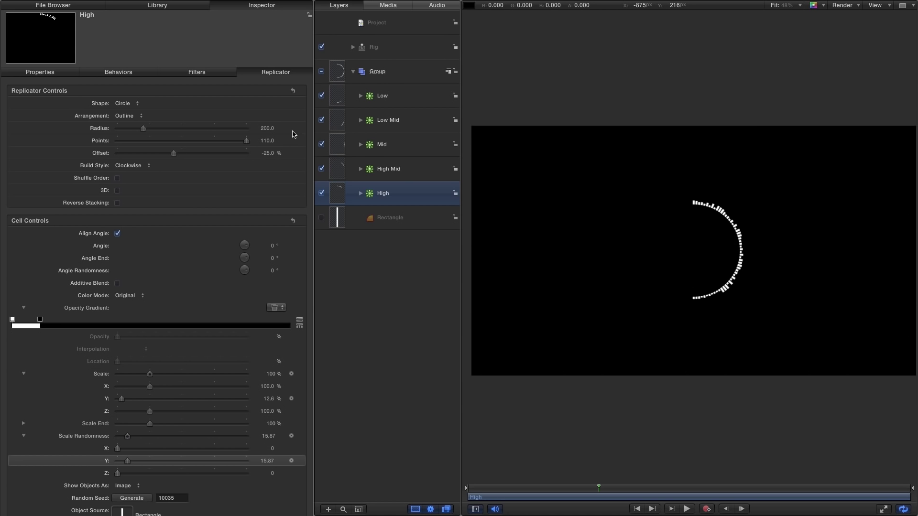
left_click(267, 128)
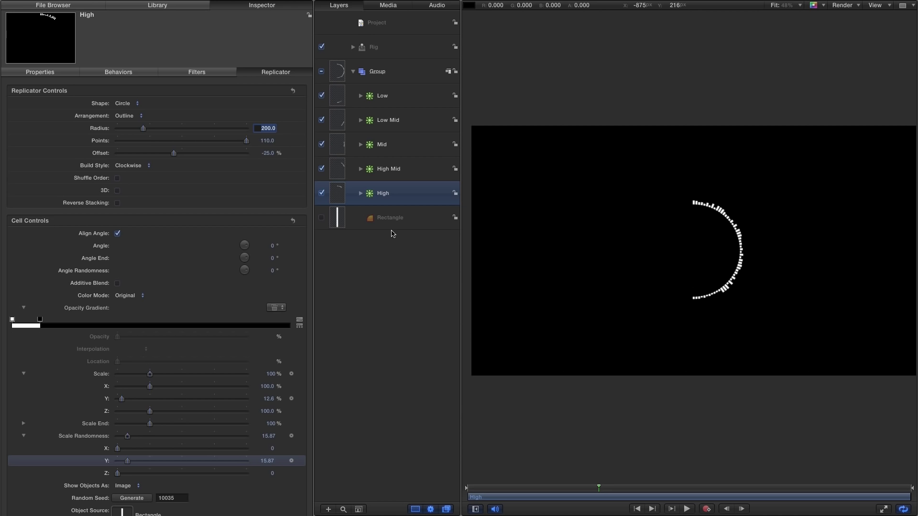
type("250")
key("Return")
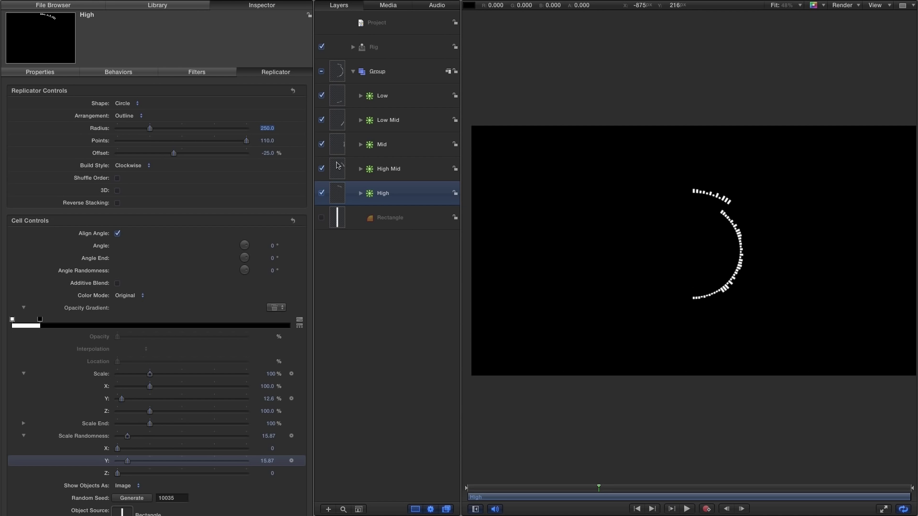
Set the Radius of the High Mid and Mid replicators to 250
left_click(337, 165)
left_click(267, 128)
type("2")
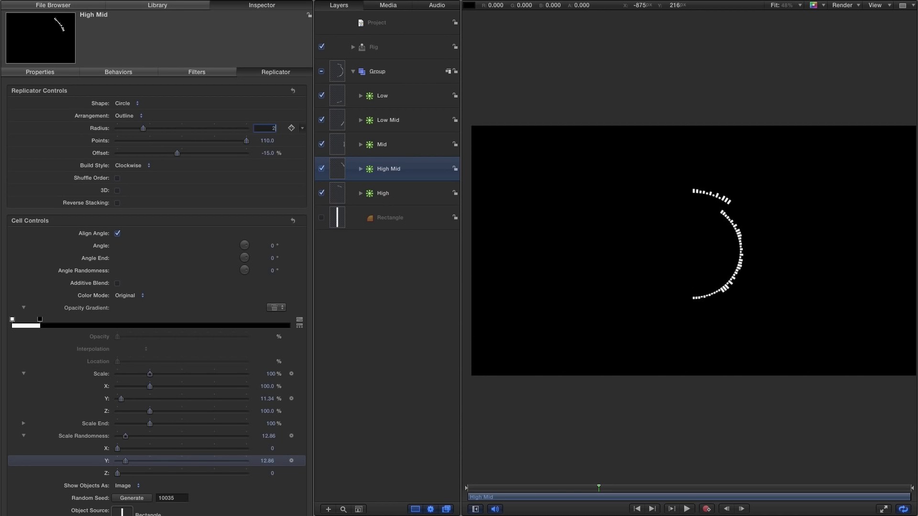
type("50")
key("Return")
left_click(336, 144)
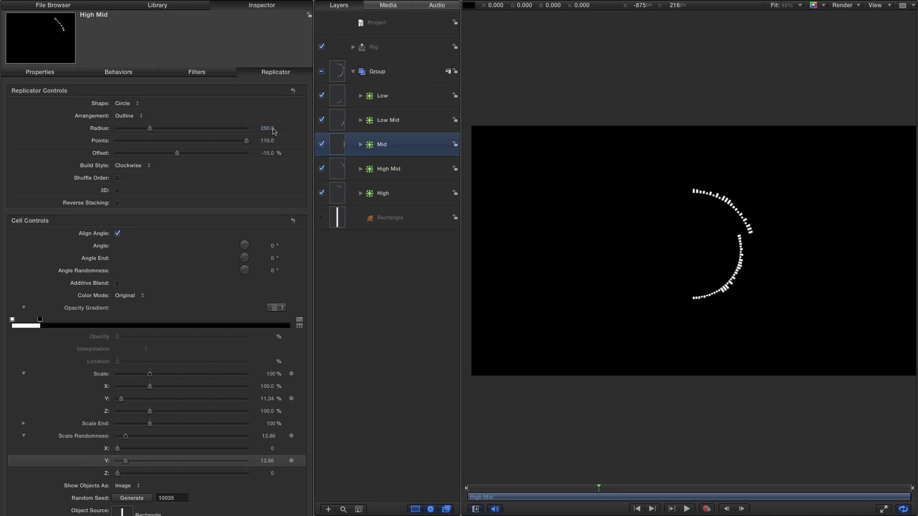
left_click(267, 128)
type("250")
key("Return")
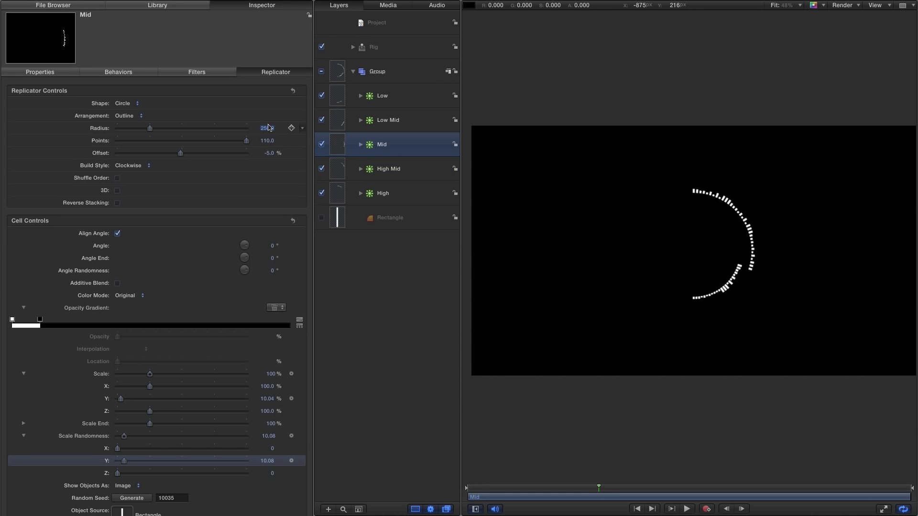
Set the Radius of the Low Mid and Low replicators to 250
left_click(335, 117)
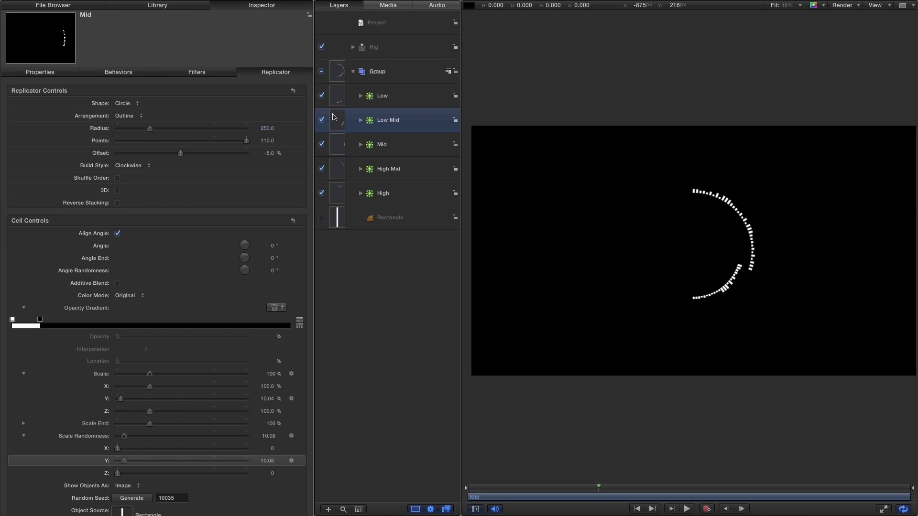
left_click(267, 128)
type("250")
key("Return")
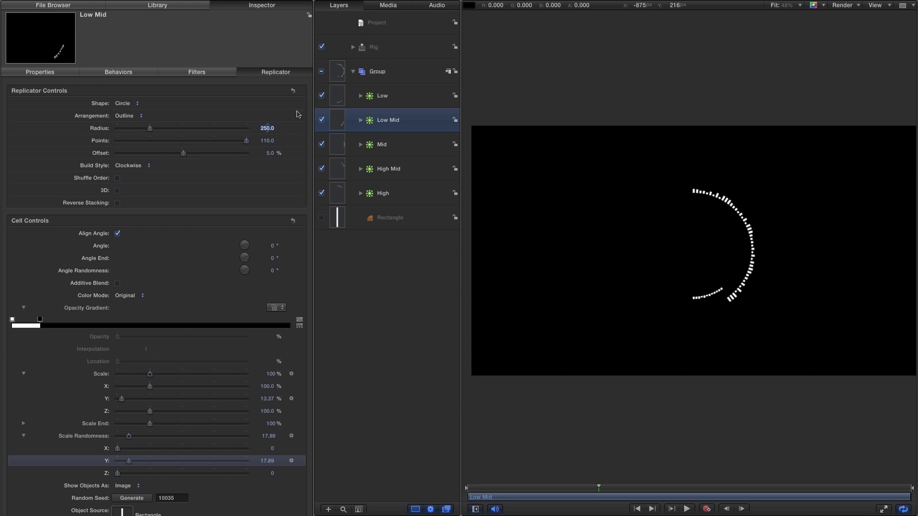
left_click(335, 94)
left_click(267, 128)
type("25")
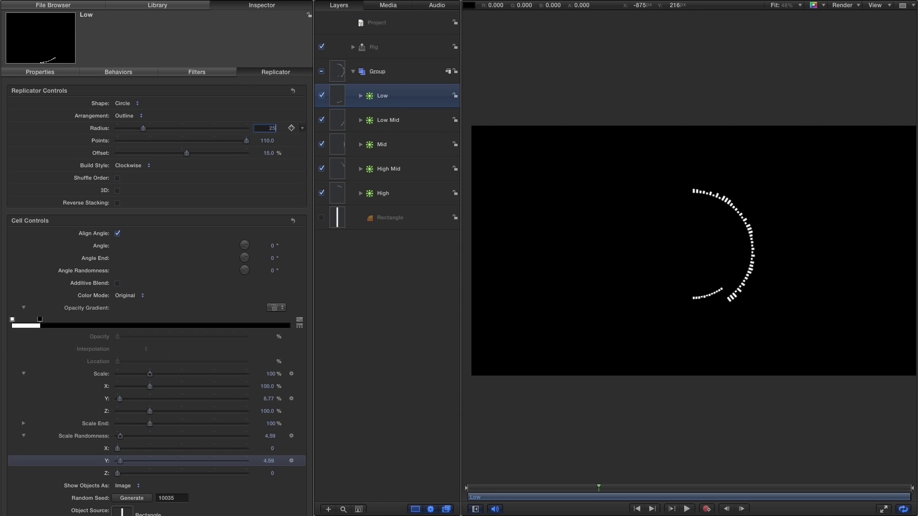
type("0")
key("Return")
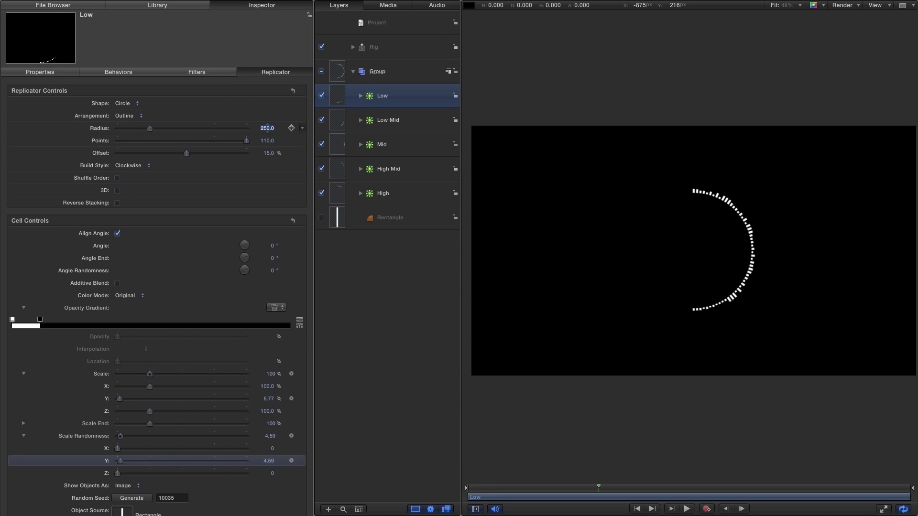
Collapse the group containing the replicators and rename it as Right
left_click(353, 72)
left_click(375, 72)
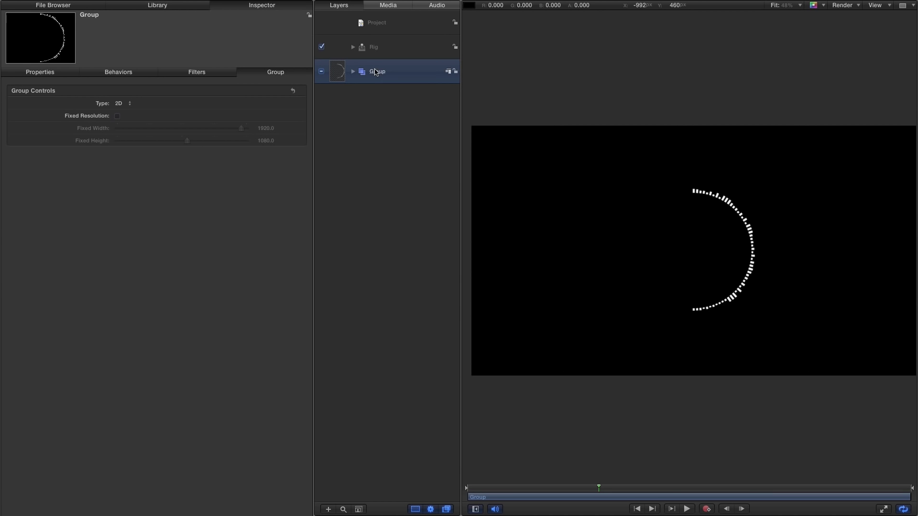
double_click(376, 71)
type("Rig")
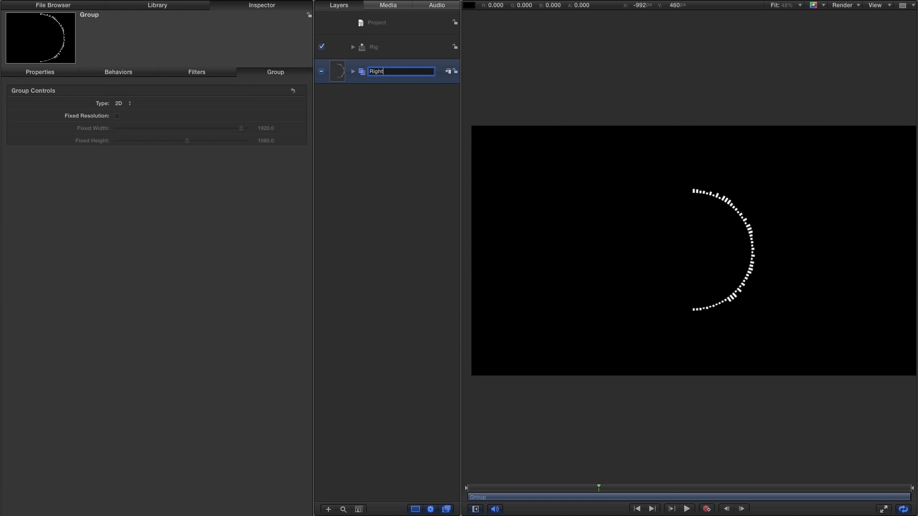
type("ht")
key("Return")
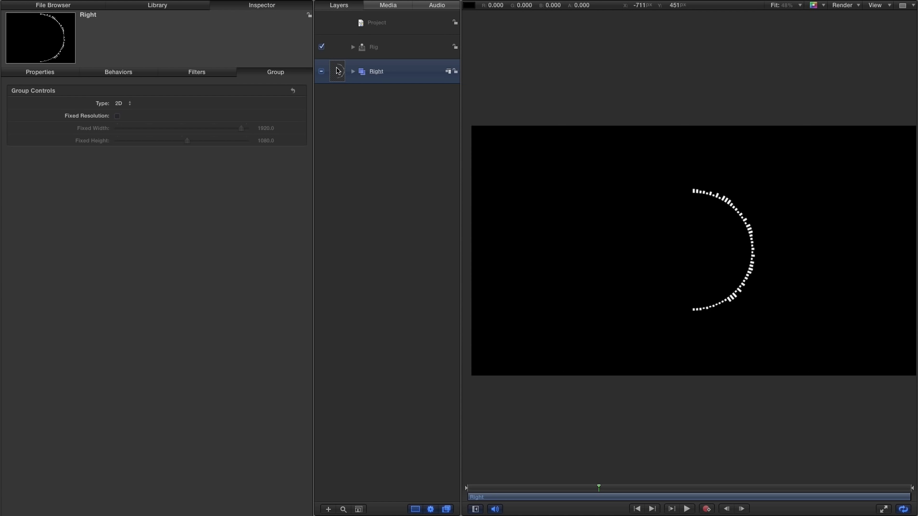
Make a clone layer of the Right group and rename the clone's parent group as Left
right_click(337, 71)
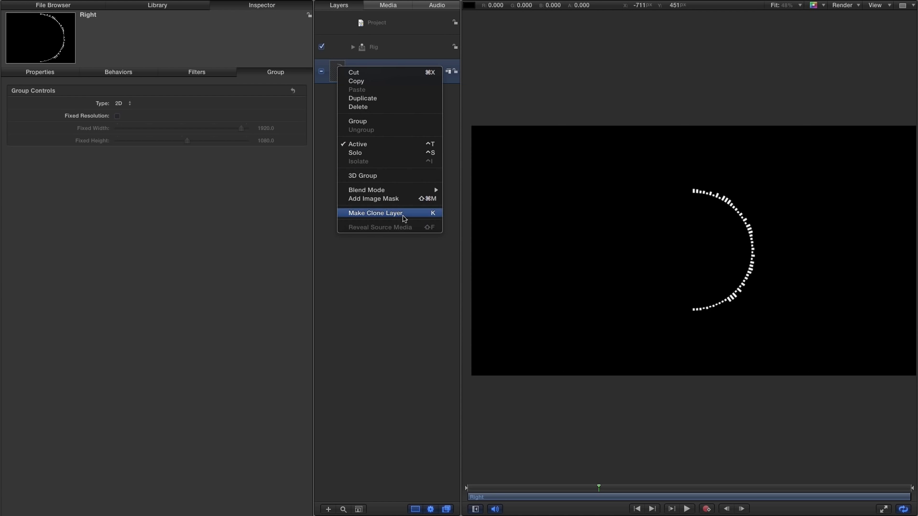
left_click(404, 217)
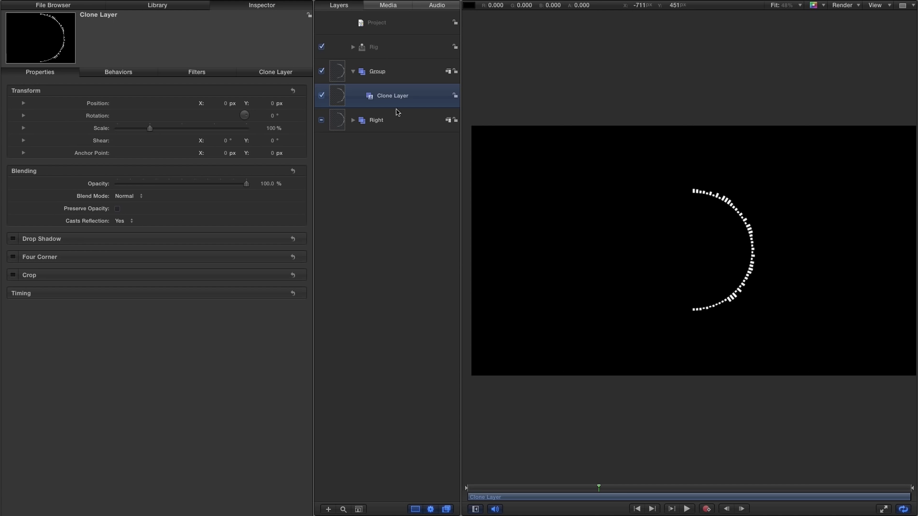
double_click(378, 72)
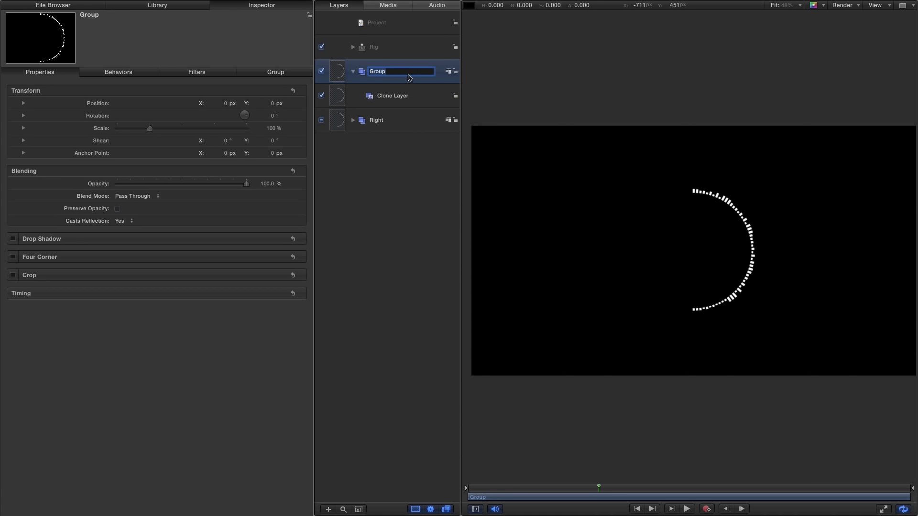
type("Left")
key("Return")
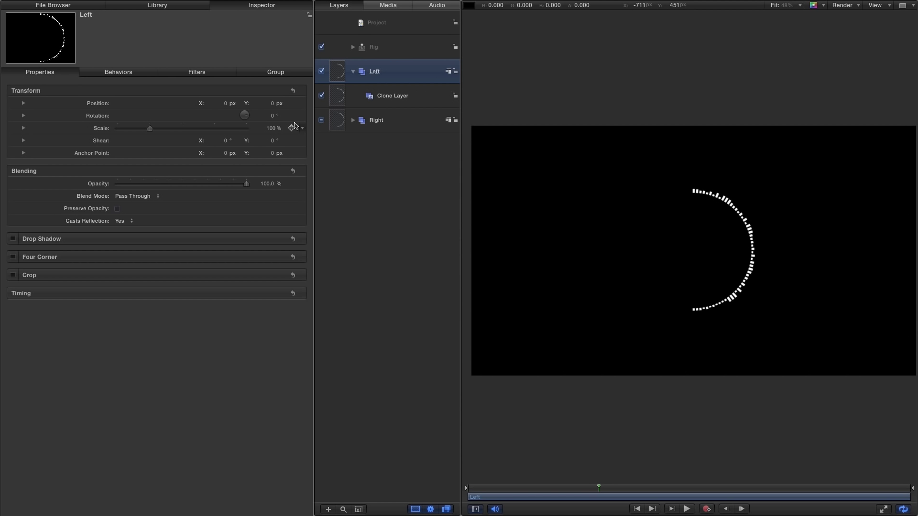
Set the Left group's Y rotation to 180° to mirror the half circle, and play and scrub through the animation
left_click(23, 115)
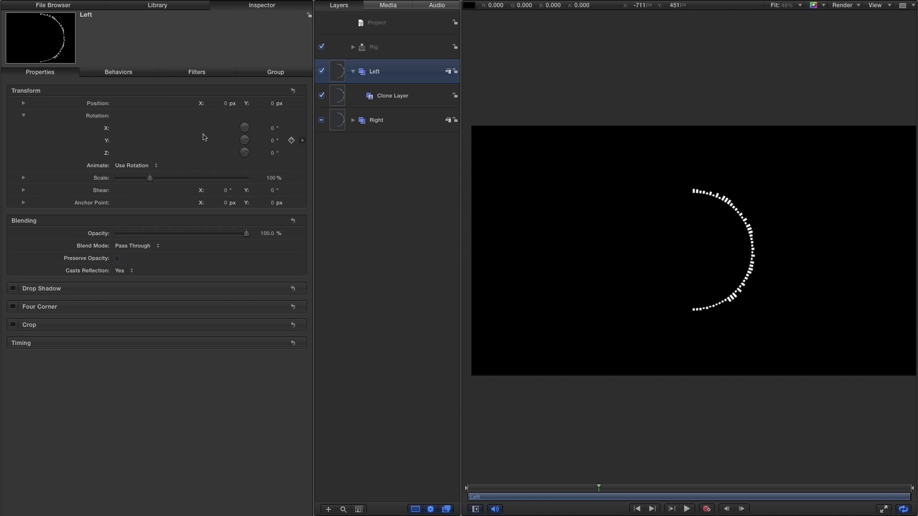
left_click(272, 140)
type("-7")
key("Return")
type("18")
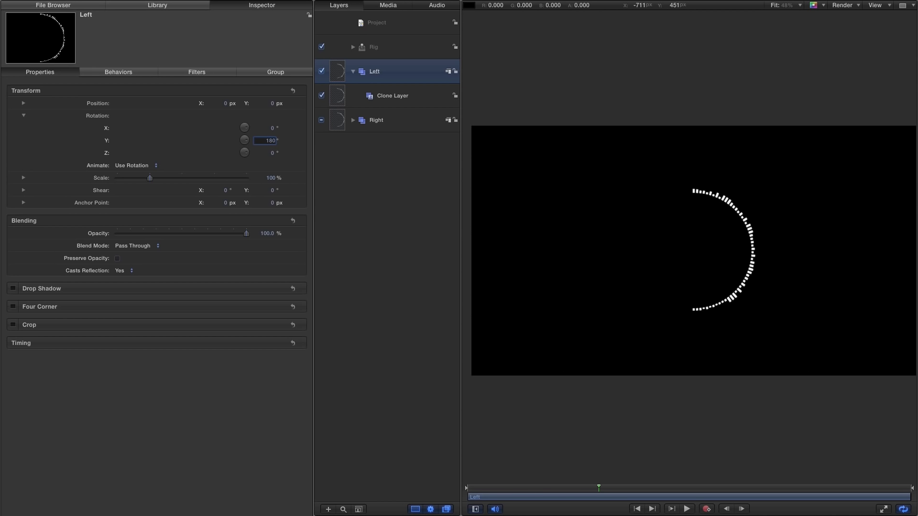
key("Return")
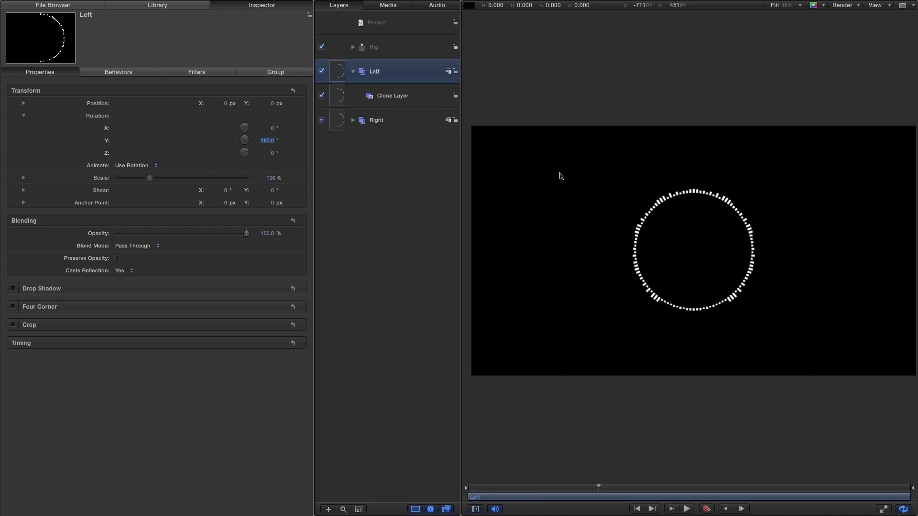
left_click(687, 509)
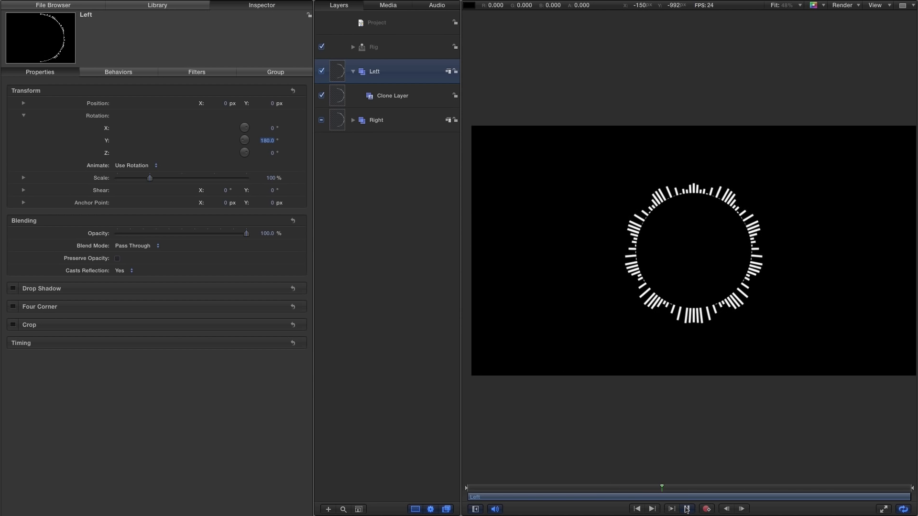
left_click(686, 509)
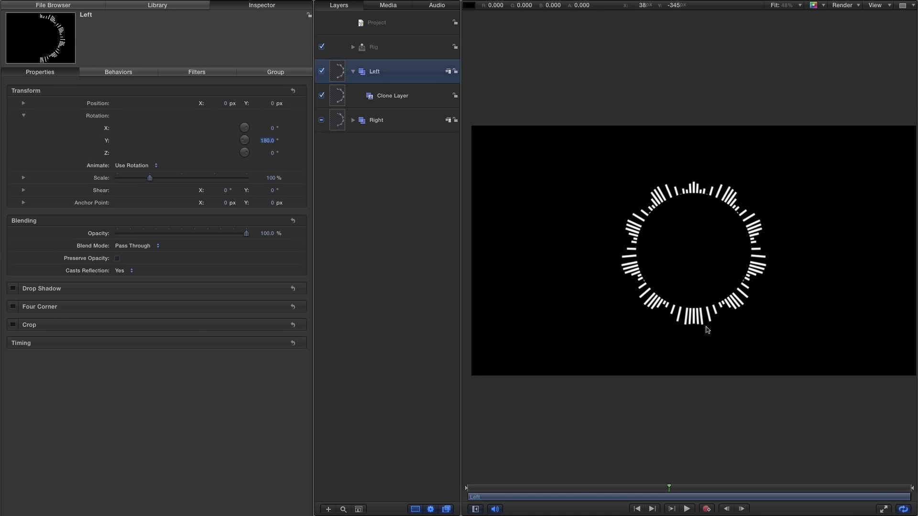
left_click(624, 494)
left_click_drag(624, 495, 713, 504)
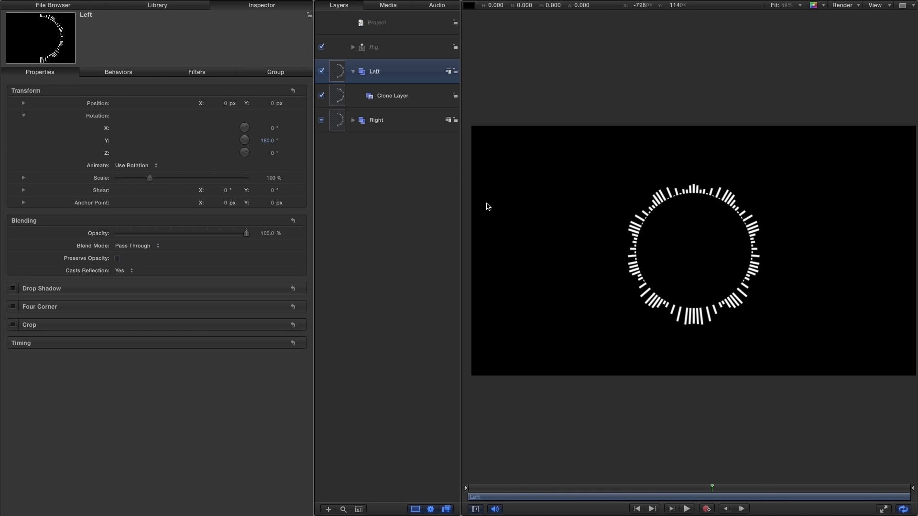
Open the rig's Track Changer widget to examine the source audio assigned to each replicator
left_click(353, 71)
left_click(353, 47)
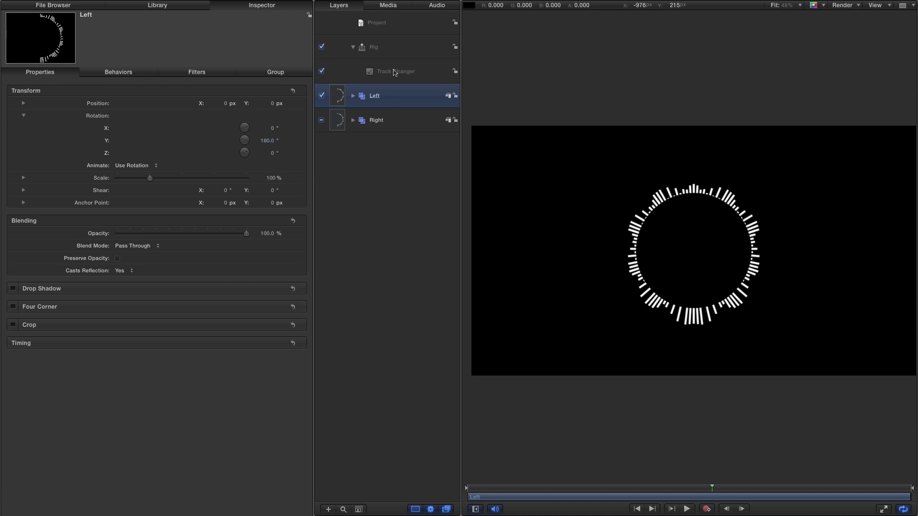
left_click(395, 71)
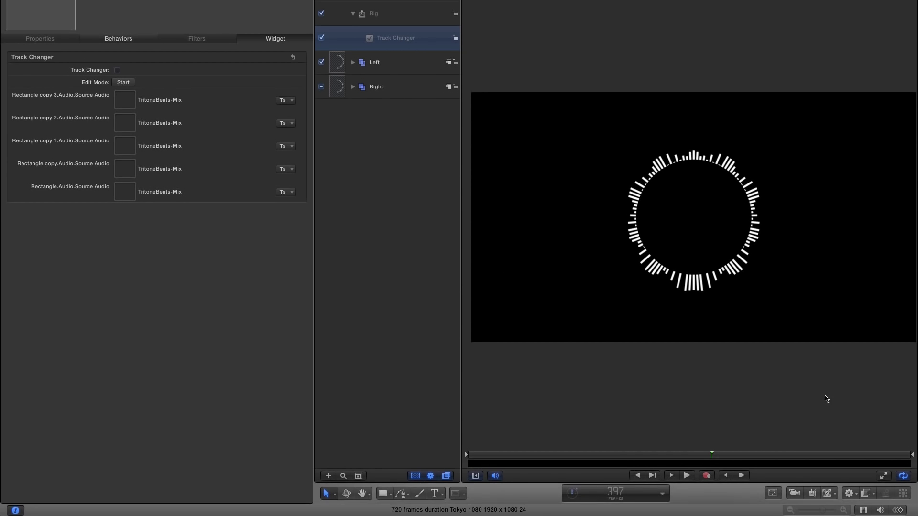
Show the audio timeline and add DarkBeats.wav from the Music folder as a second audio track
left_click(881, 510)
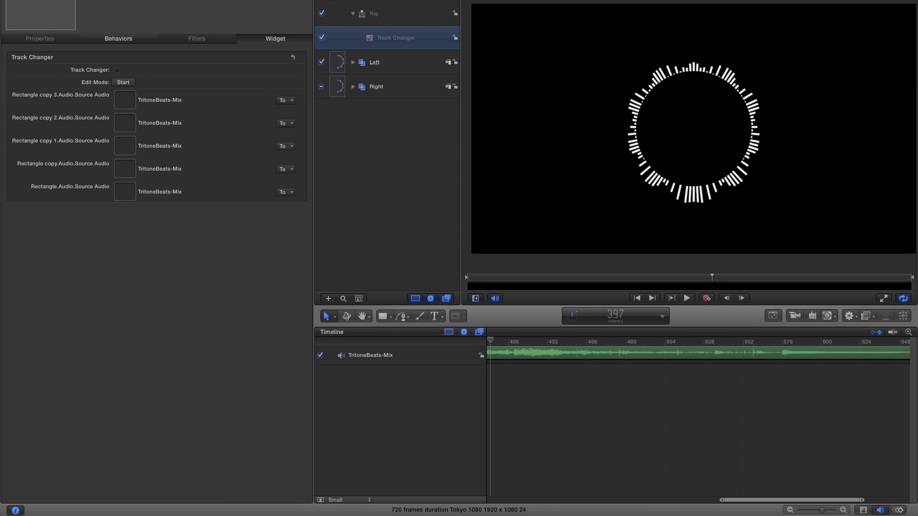
key("super+1")
left_click(87, 325)
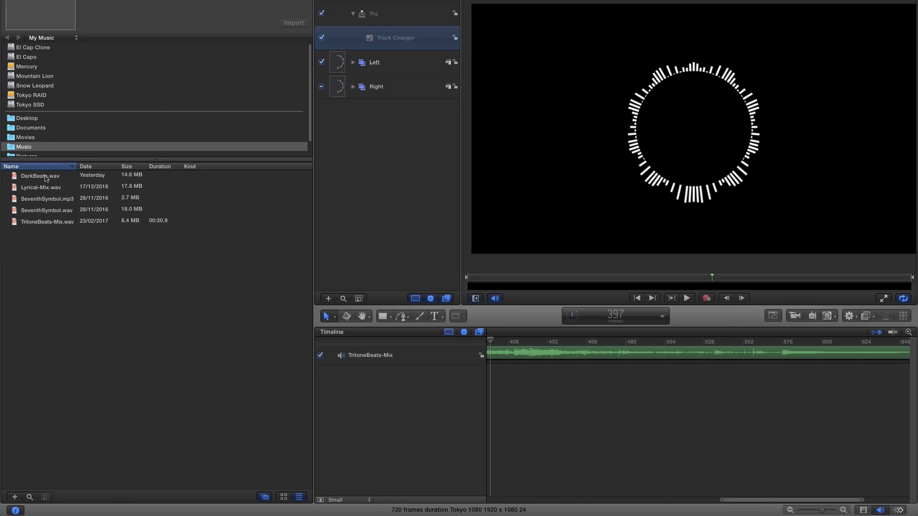
left_click(47, 178)
left_click_drag(14, 178, 382, 410)
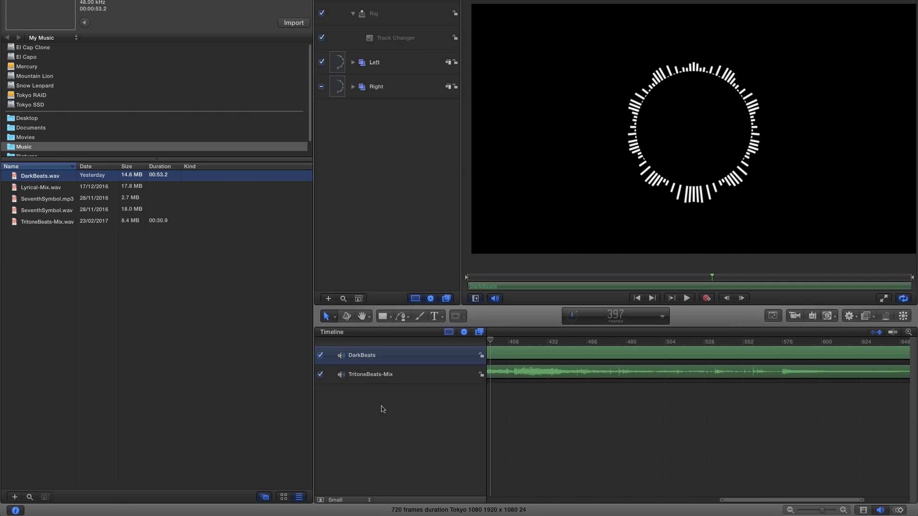
Deactivate the TritoneBeats-Mix audio track and assign DarkBeats as source audio for all five parameters in the Track Changer widget
left_click(320, 375)
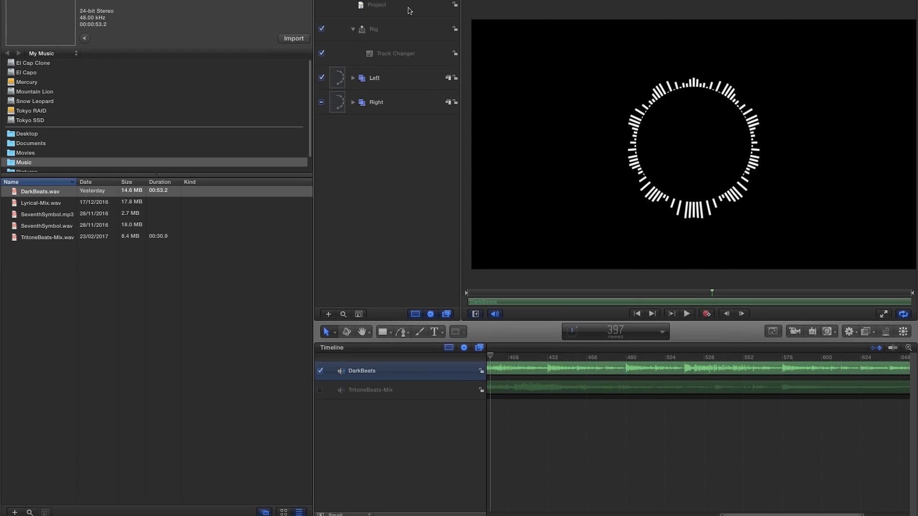
left_click(342, 27)
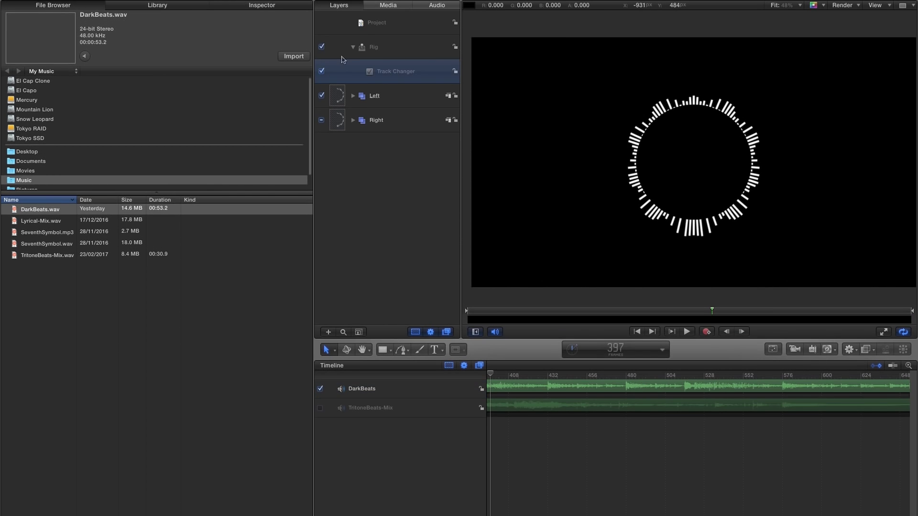
left_click(270, 5)
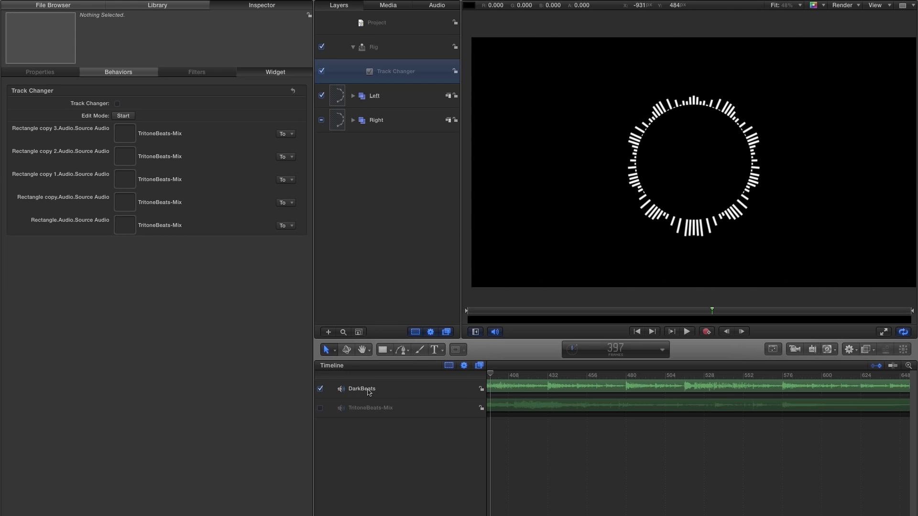
left_click_drag(368, 392, 119, 200)
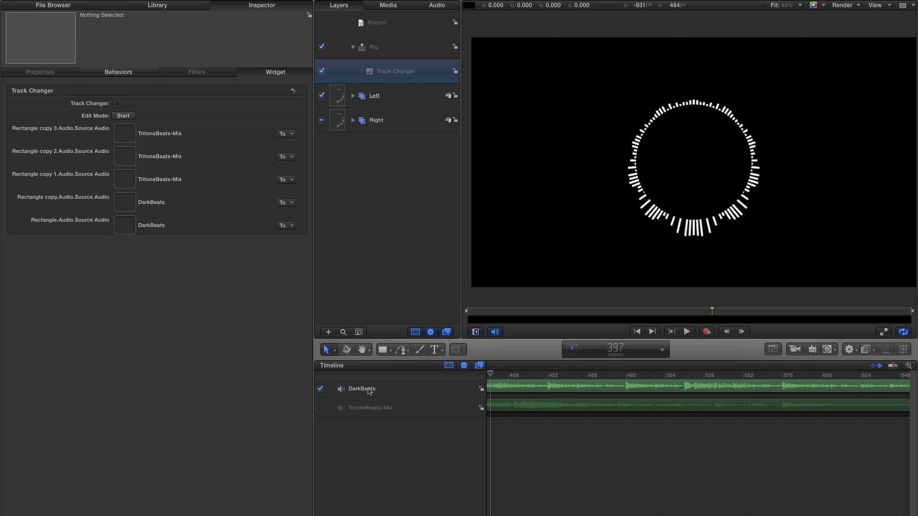
left_click_drag(369, 391, 122, 180)
left_click_drag(376, 389, 126, 133)
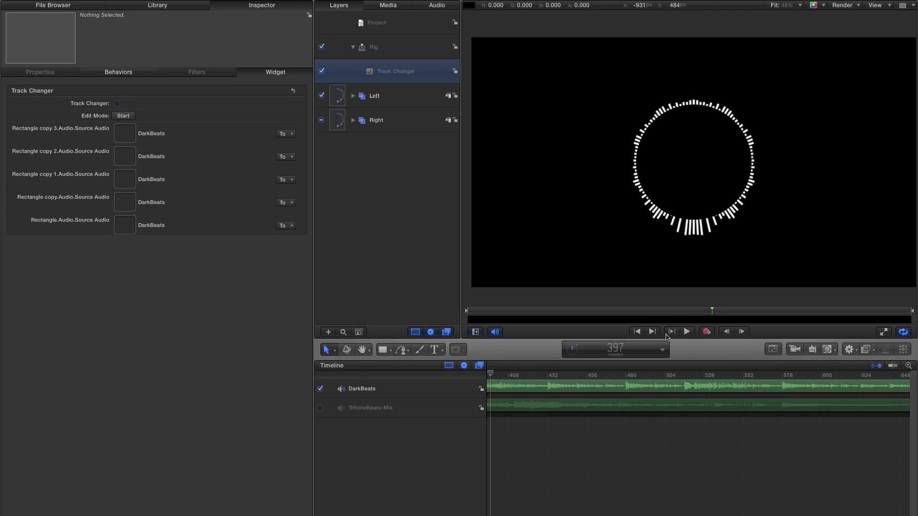
Play the animation from the first frame to check the circle's reaction to DarkBeats, and stop playback
left_click(637, 331)
left_click(686, 331)
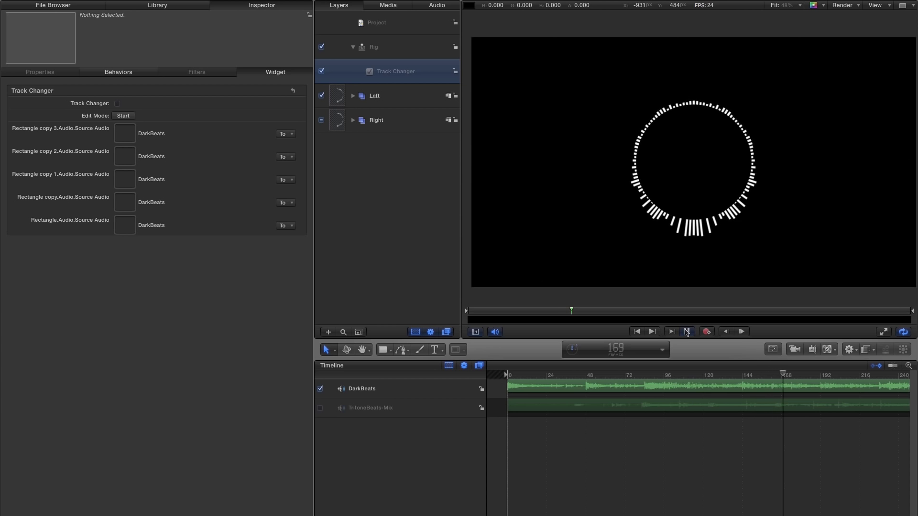
left_click(687, 332)
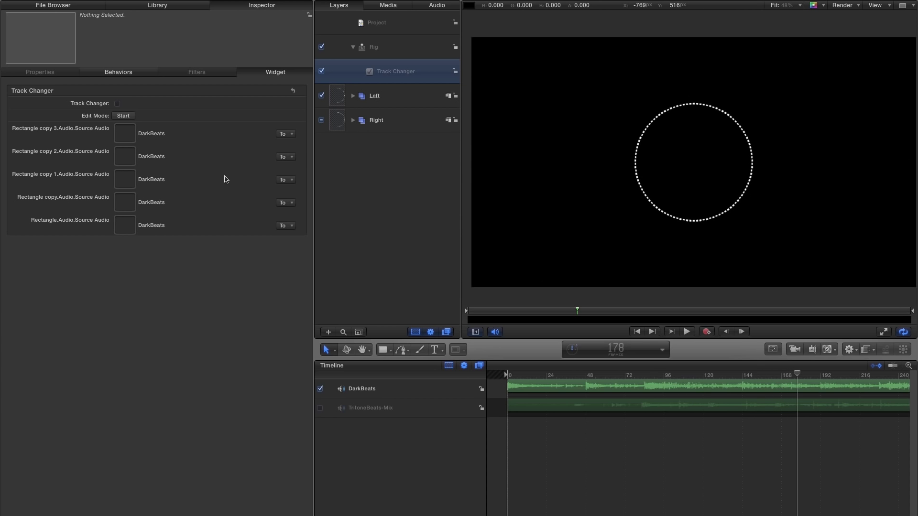
Turn on the Track Changer checkbox and scrub through the project to check the switched source audio
left_click(117, 104)
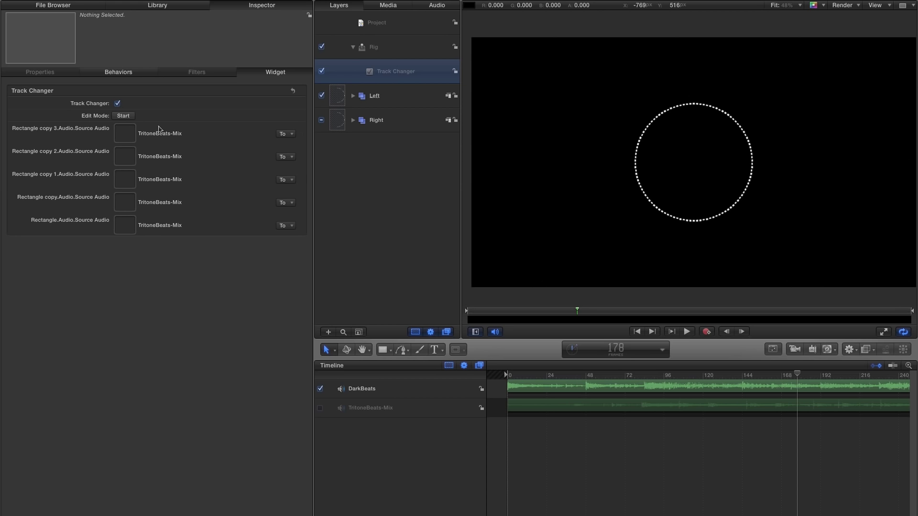
left_click(588, 311)
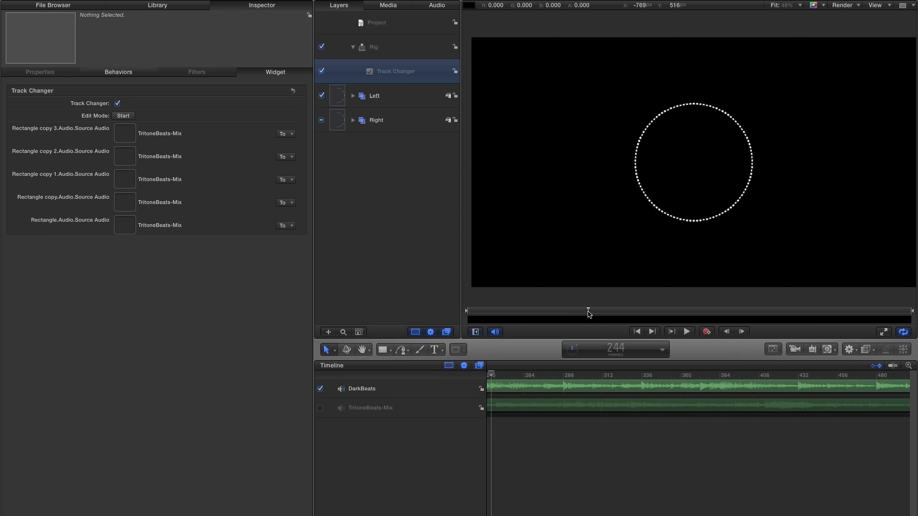
left_click_drag(588, 311, 608, 312)
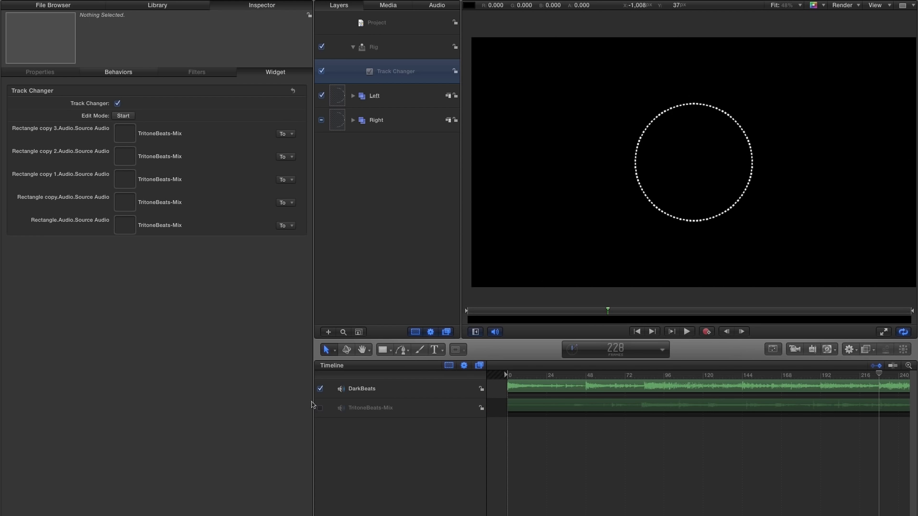
Deactivate DarkBeats, scrub with only TritoneBeats-Mix active, and deactivate that audio track as well
left_click(320, 389)
left_click(319, 408)
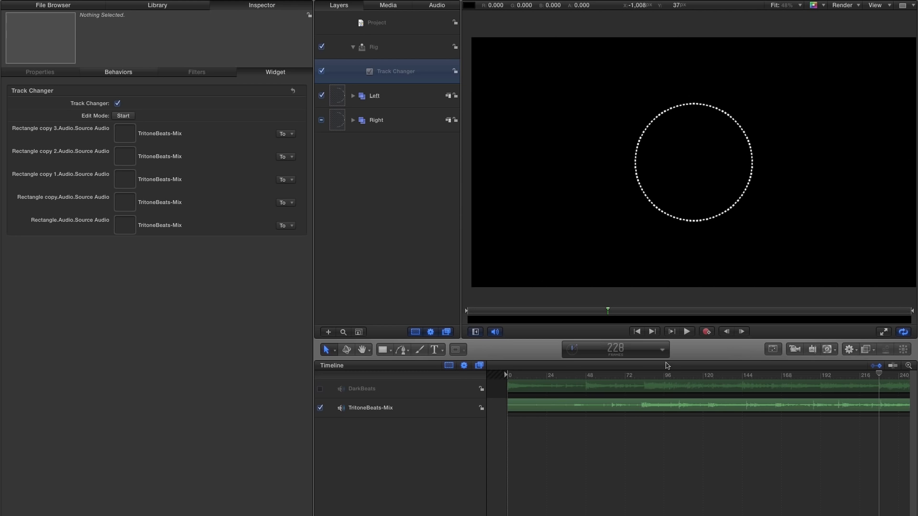
left_click_drag(630, 376, 710, 383)
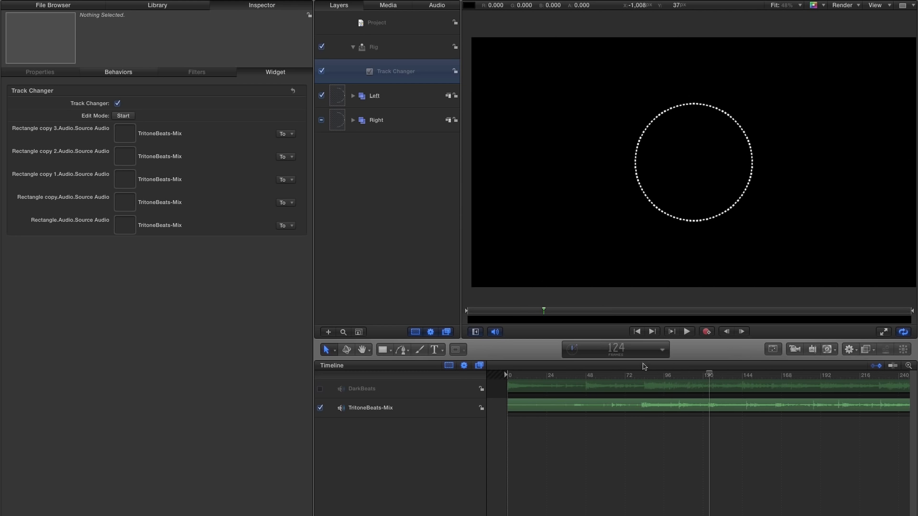
left_click(319, 407)
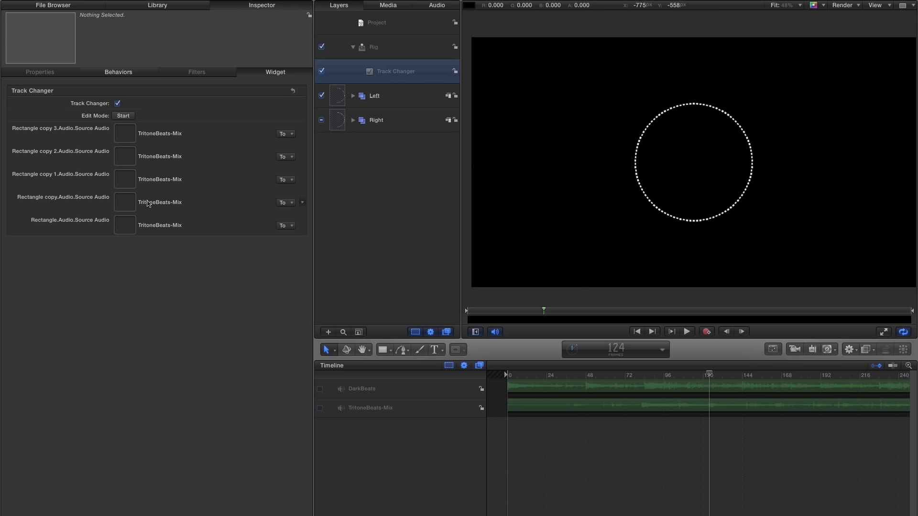
Turn off the Track Changer checkbox and assign TritoneBeats-Mix as source audio for all five rigged parameters
left_click(117, 103)
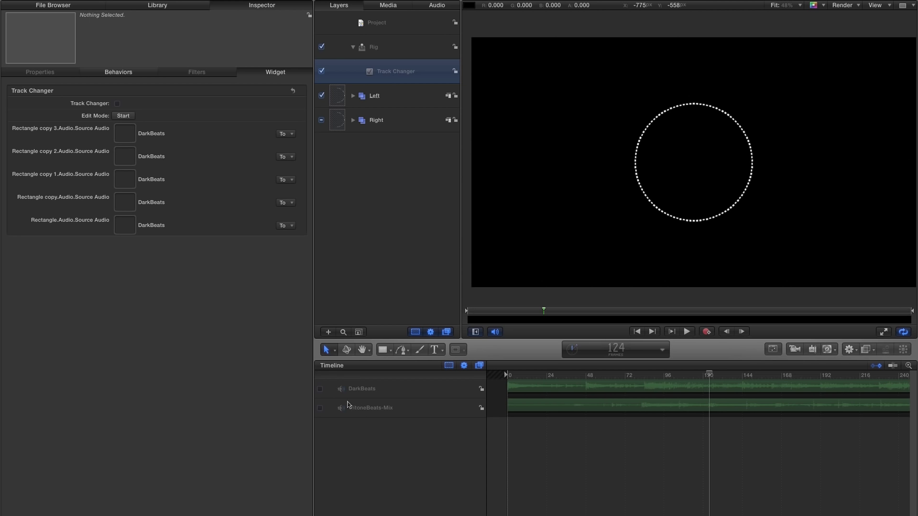
left_click_drag(372, 414, 127, 225)
left_click_drag(395, 412, 132, 188)
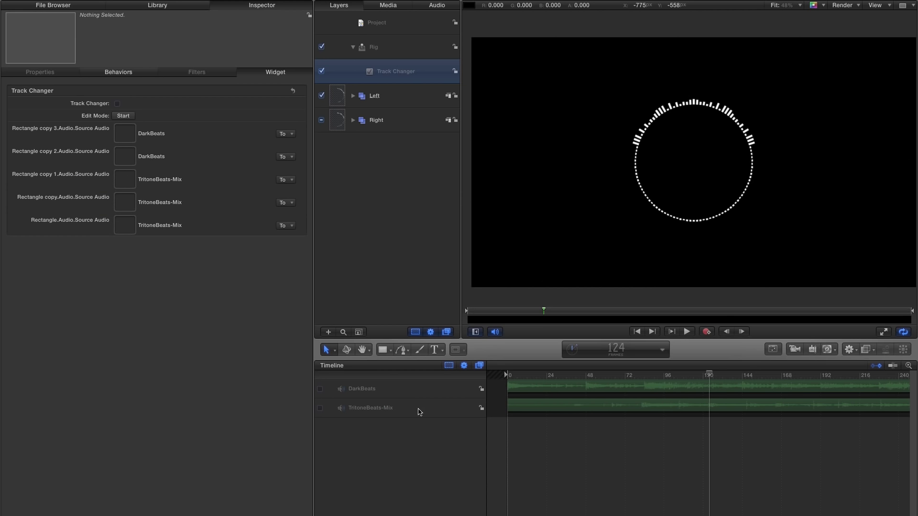
left_click_drag(385, 412, 126, 157)
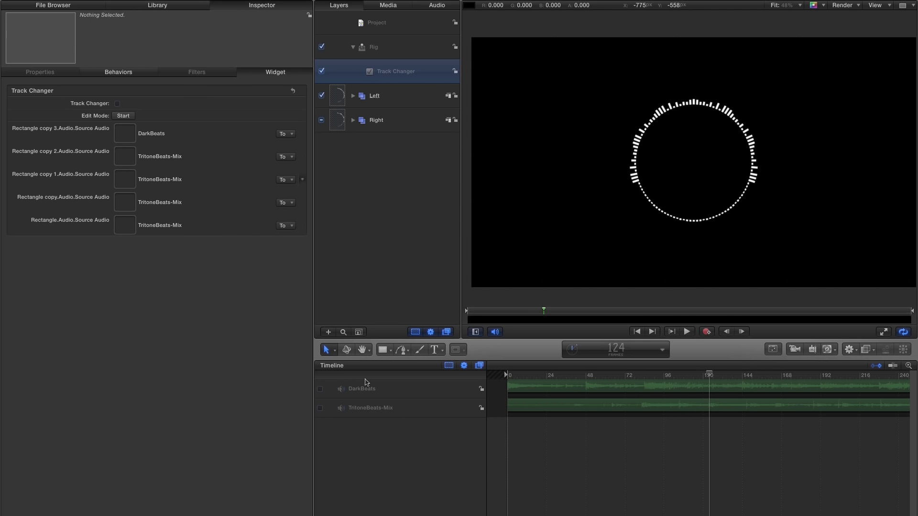
left_click_drag(389, 409, 123, 132)
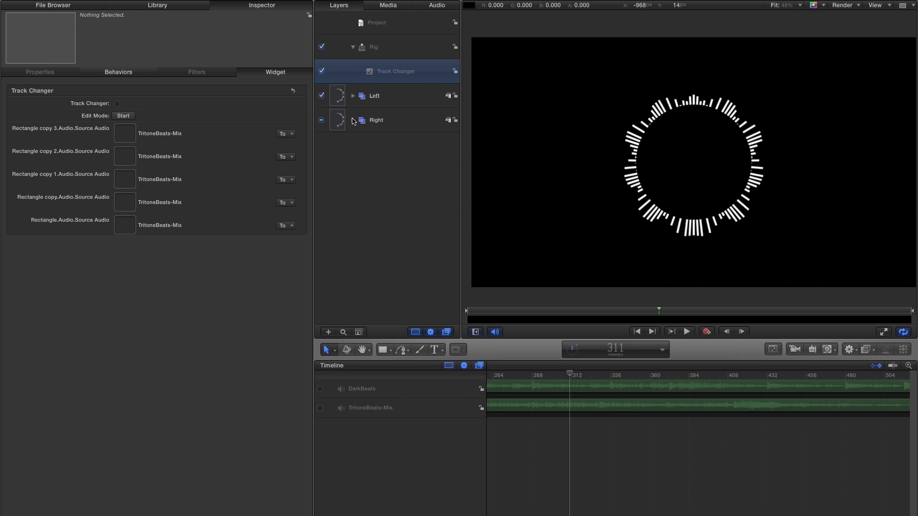
left_click(354, 121)
left_click(361, 243)
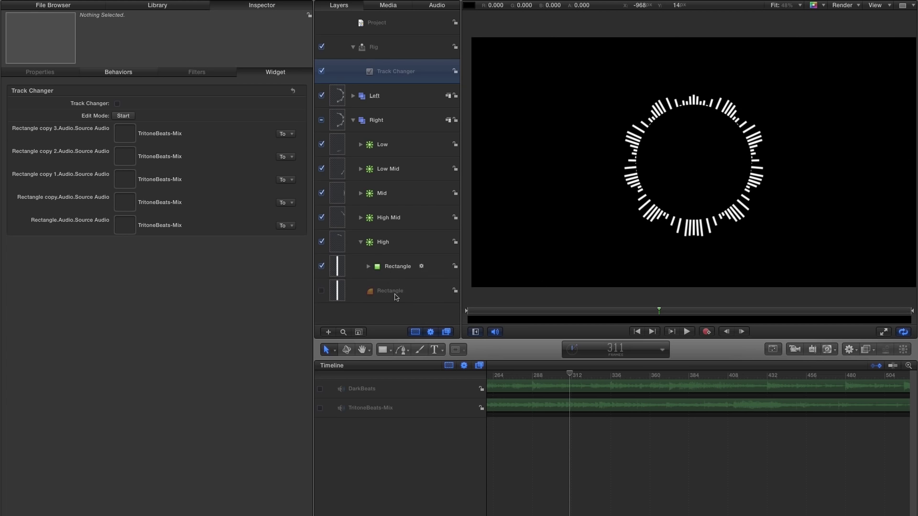
left_click(369, 267)
left_click(397, 304)
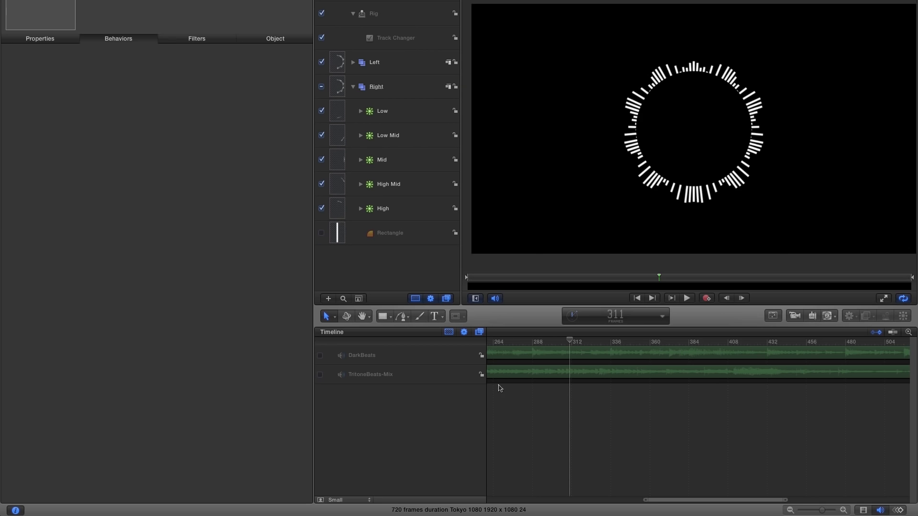
Reactivate the TritoneBeats-Mix audio track, hide the audio timeline, enlarge the canvas area and collapse the Right group
left_click(320, 375)
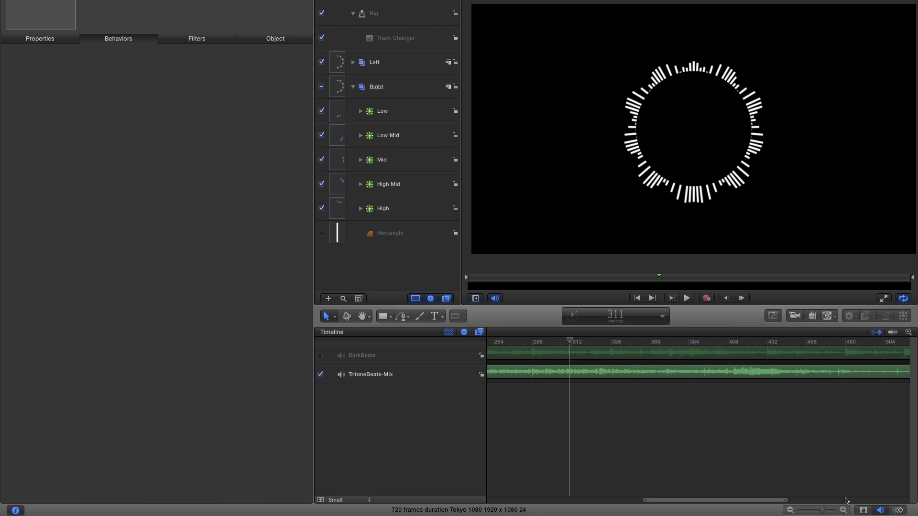
left_click(880, 510)
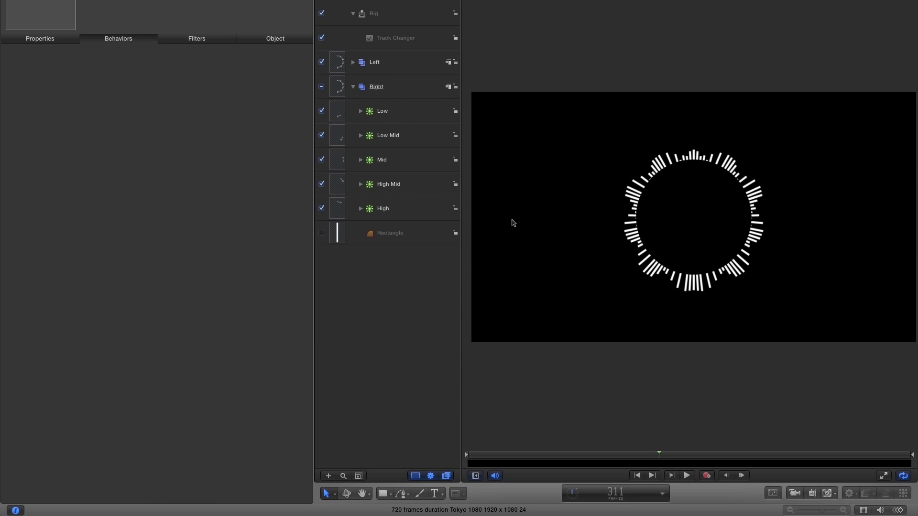
left_click_drag(314, 220, 139, 190)
left_click(245, 120)
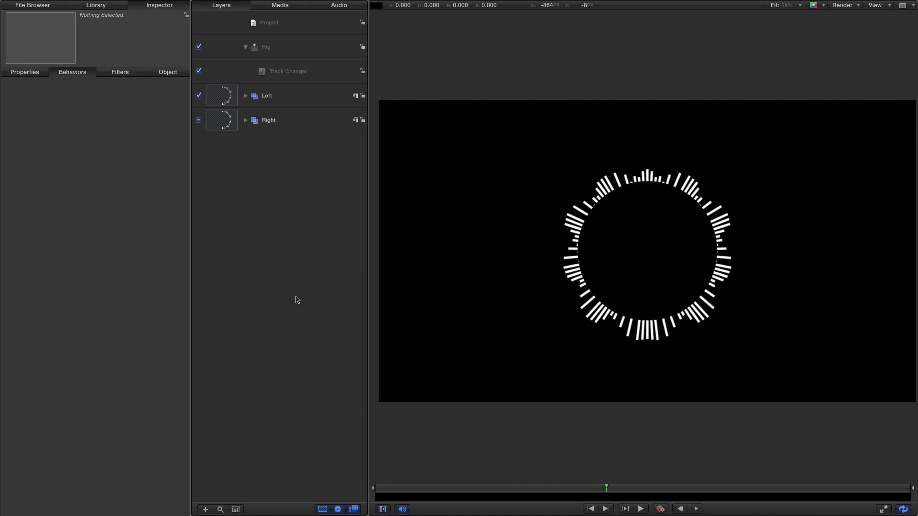
Create a new group and move the Left and Right groups into it
left_click(222, 94)
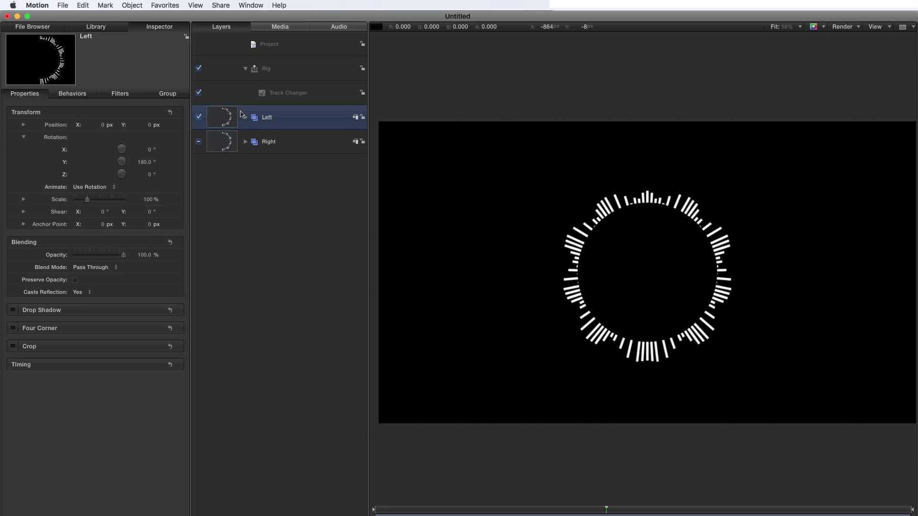
left_click(132, 6)
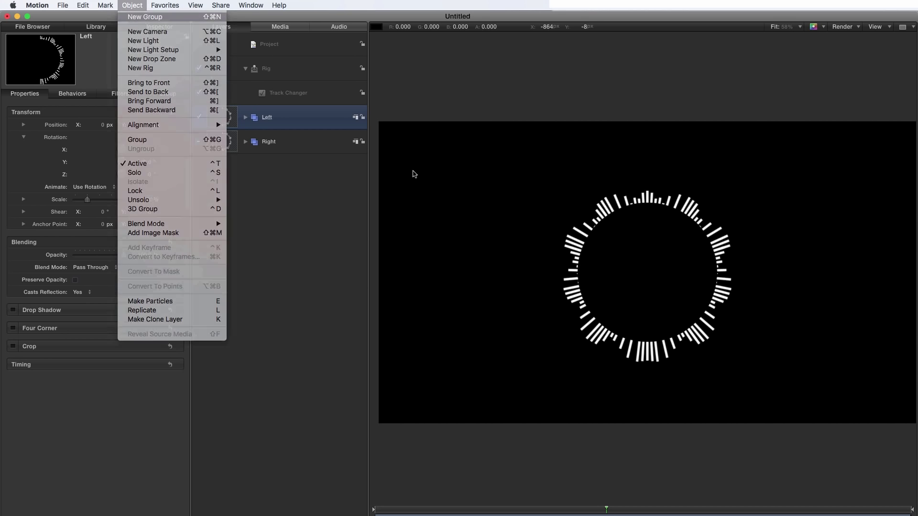
left_click(410, 173)
key("super+shift+n")
left_click(226, 166, "shift")
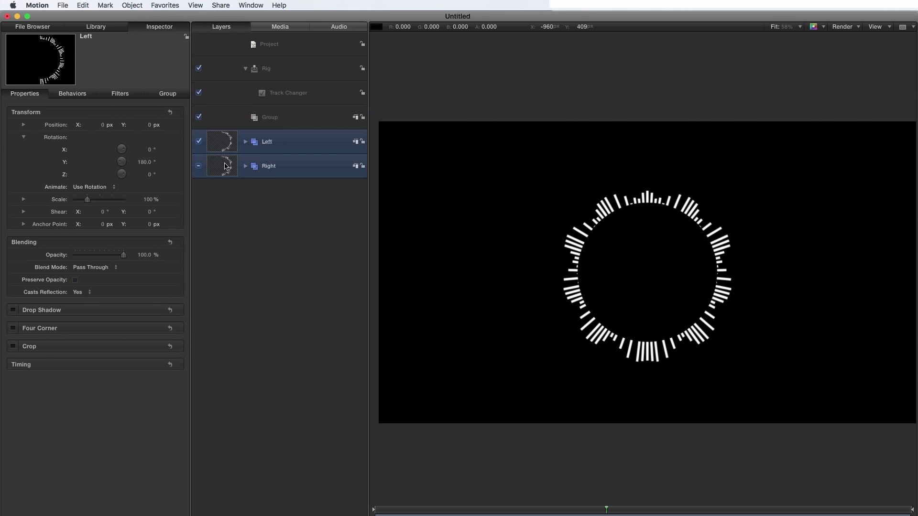
left_click_drag(221, 147, 289, 120)
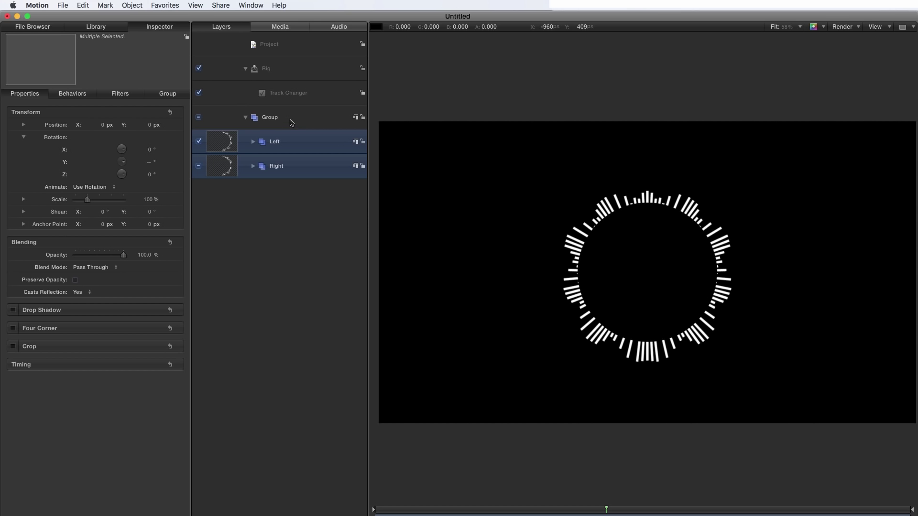
Apply the Levels color correction filter and the Glint glow filter to the new parent group
left_click(96, 26)
left_click(17, 114)
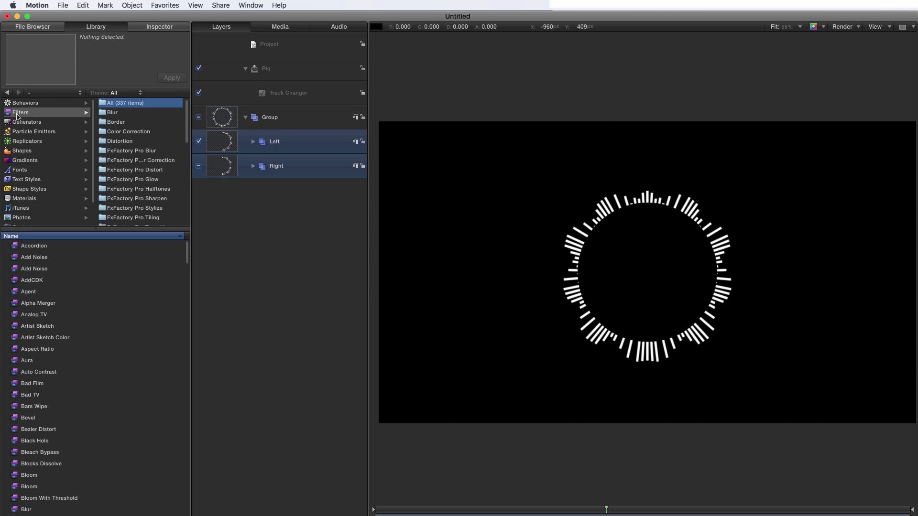
left_click(120, 131)
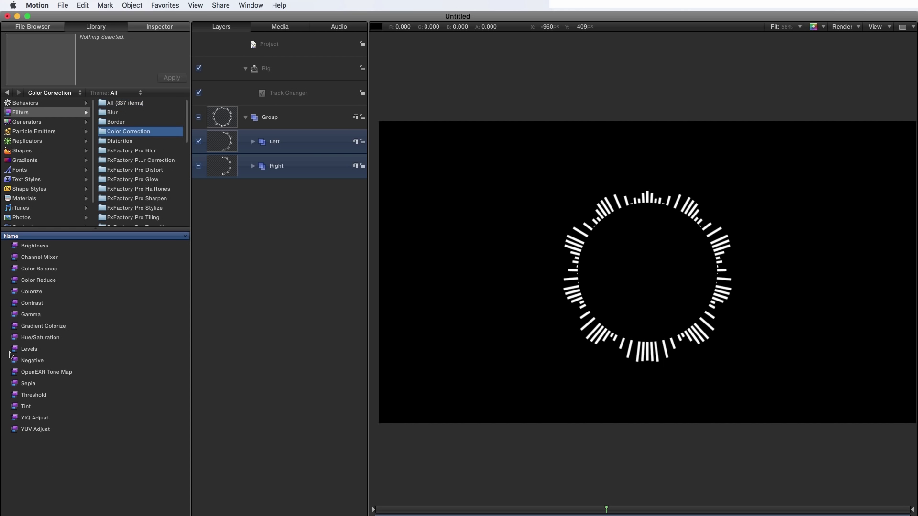
left_click_drag(12, 351, 188, 167)
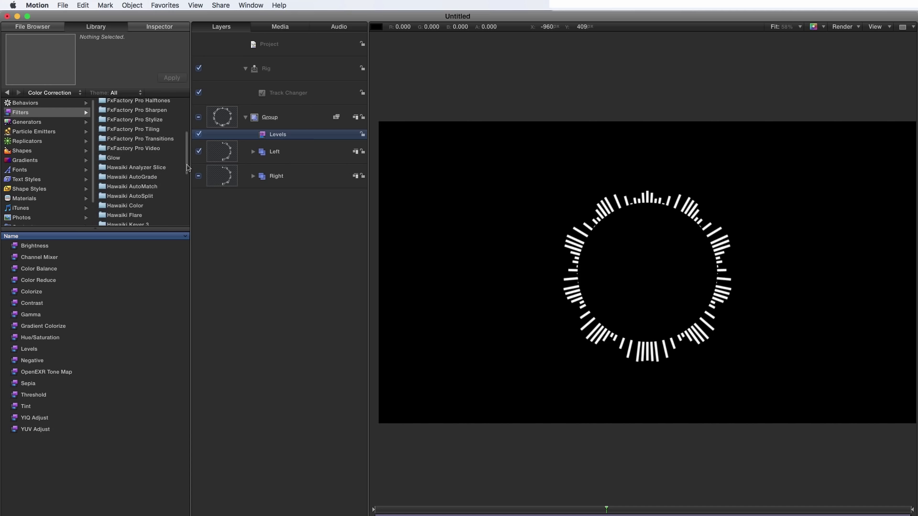
left_click(115, 158)
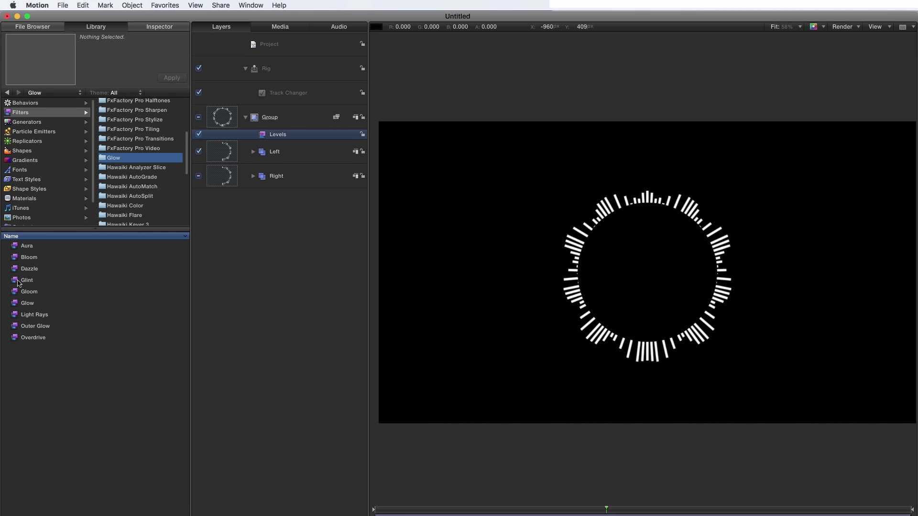
left_click_drag(18, 283, 275, 142)
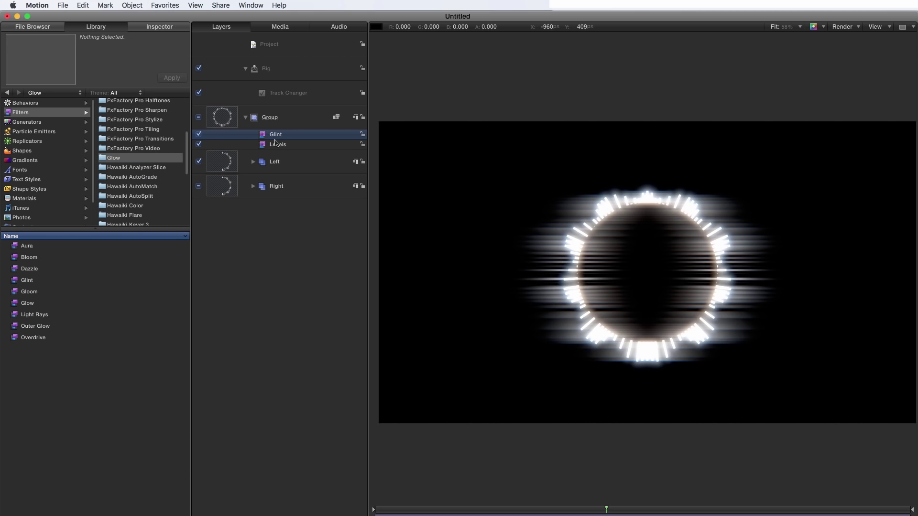
Lower the output white level of the Blue channel in the Levels filter to tint the circle yellow
left_click(276, 145)
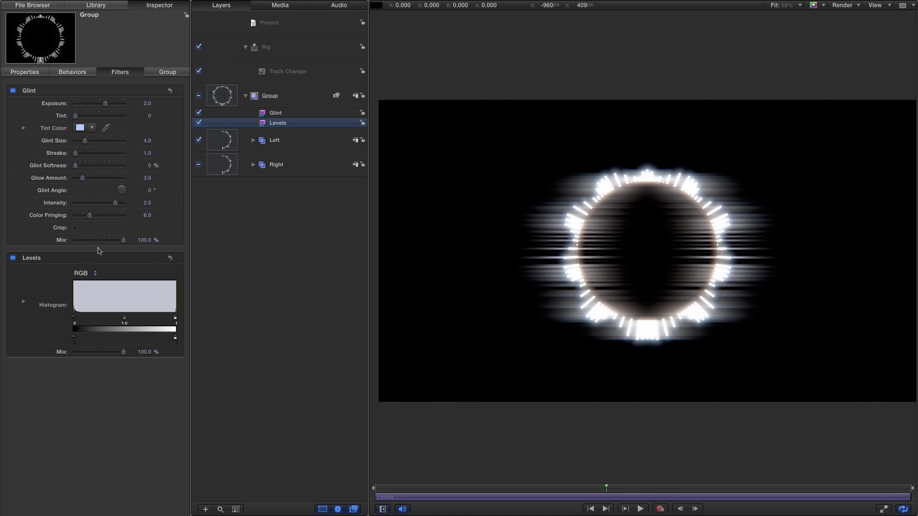
left_click(82, 273)
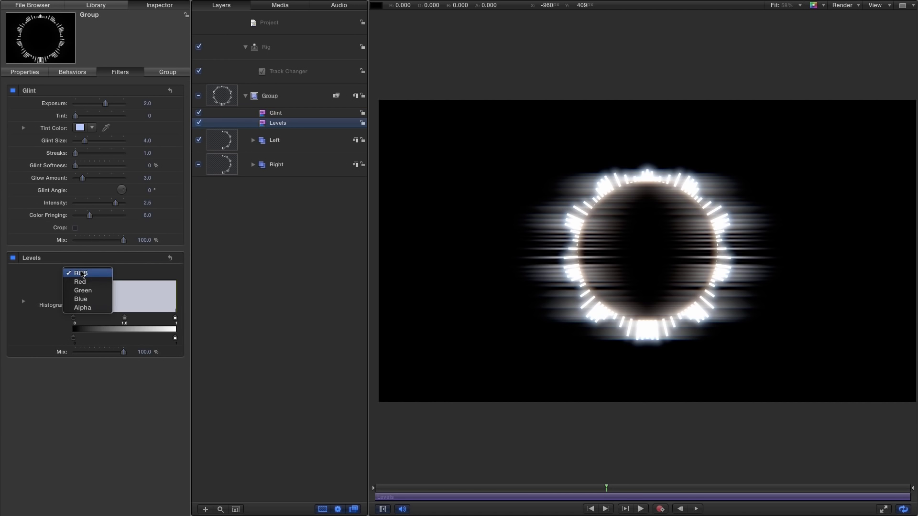
left_click(83, 299)
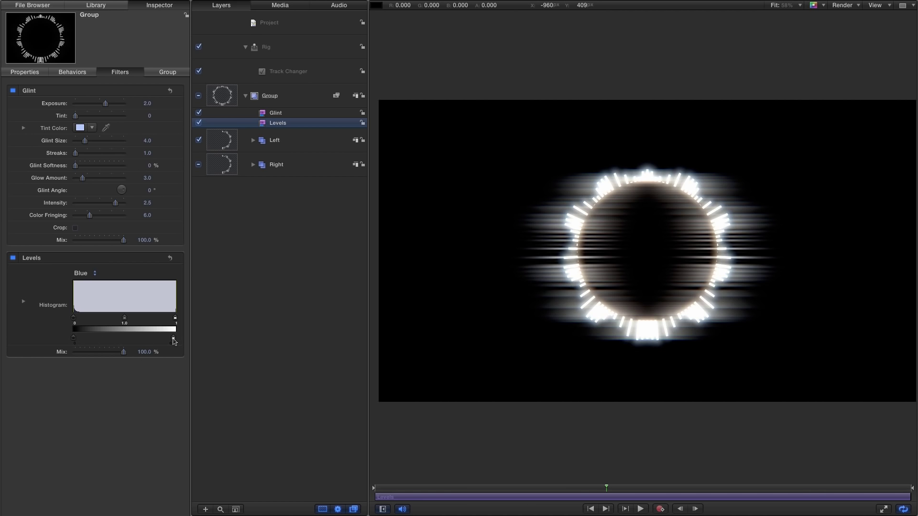
left_click_drag(170, 340, 151, 343)
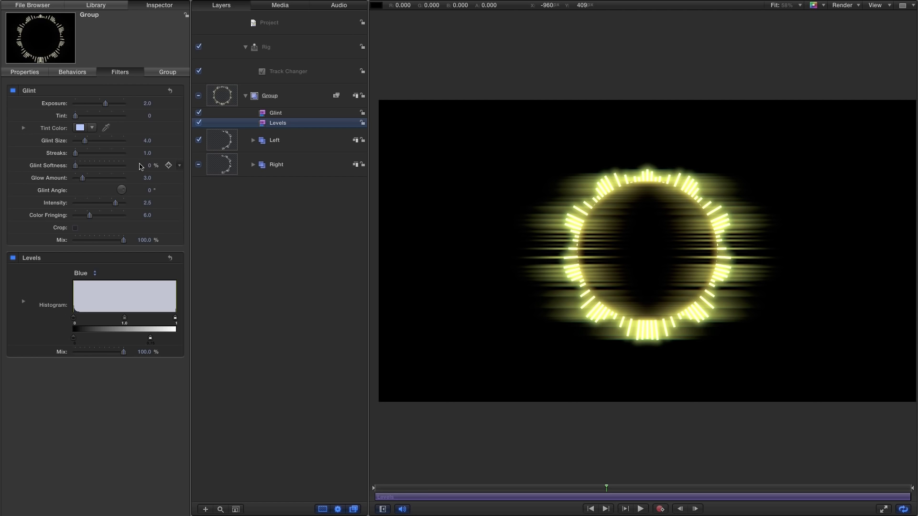
Set the Glint filter's Streaks to 2, Glint Size to 1 and Exposure to 1
left_click(148, 153)
type("2")
key("Return")
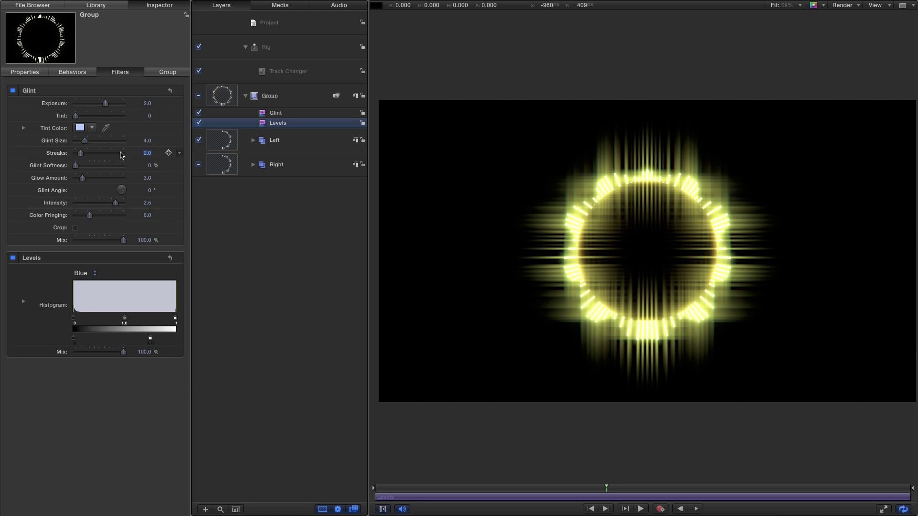
left_click(149, 141)
type("1")
key("Return")
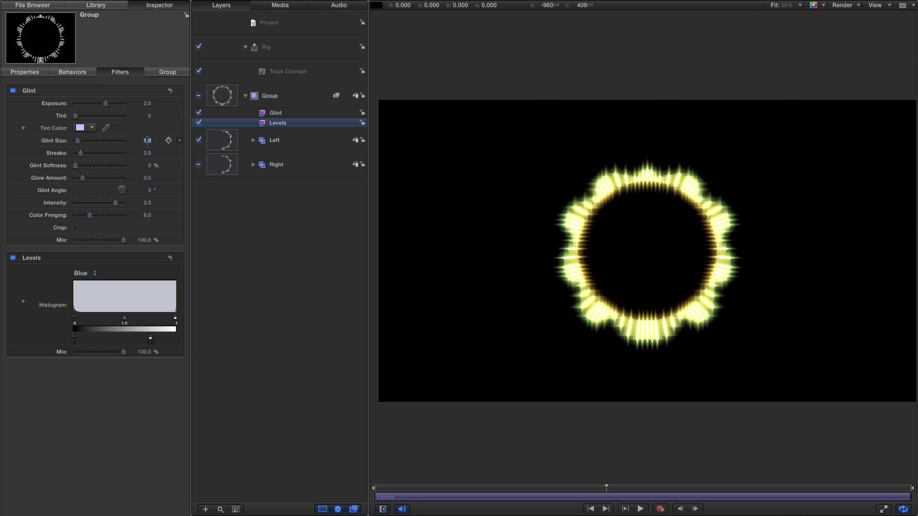
left_click(147, 104)
type("1")
key("Return")
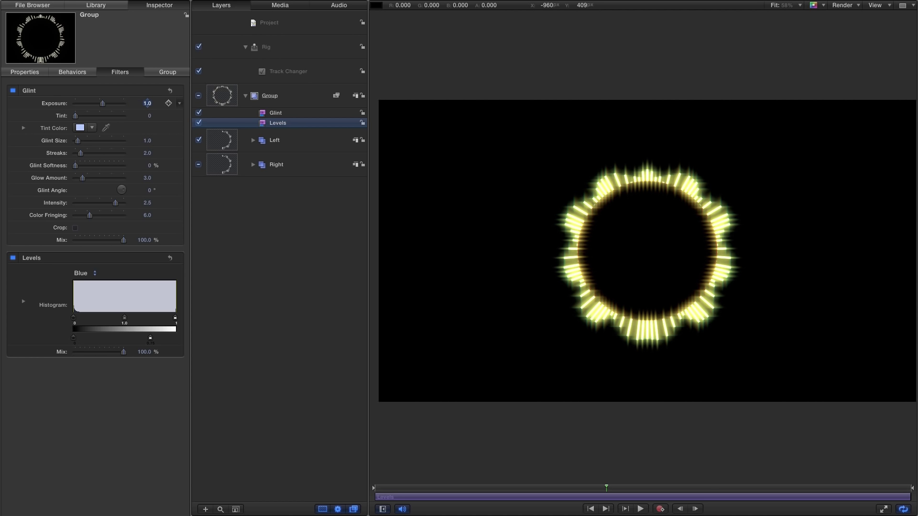
Play back the animation, including from the project start, to check how the new glint responds to the audio
left_click(644, 509)
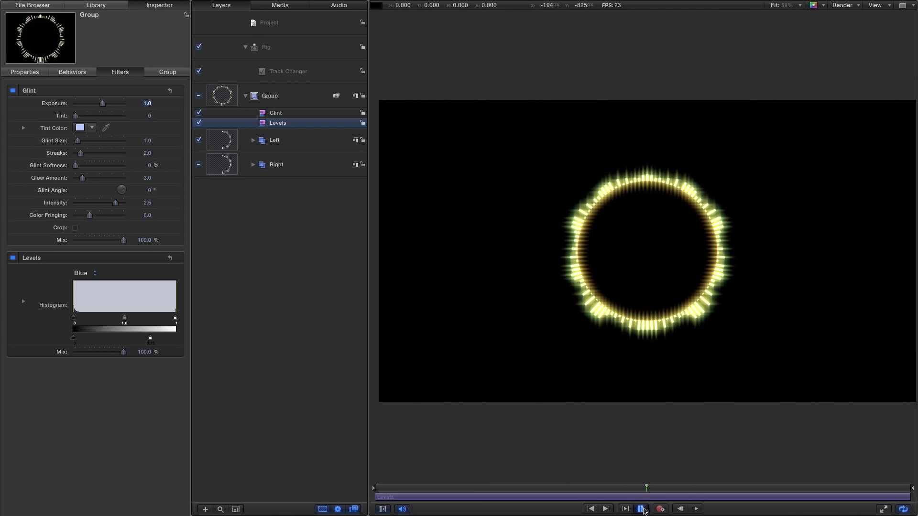
left_click(641, 510)
left_click(489, 487)
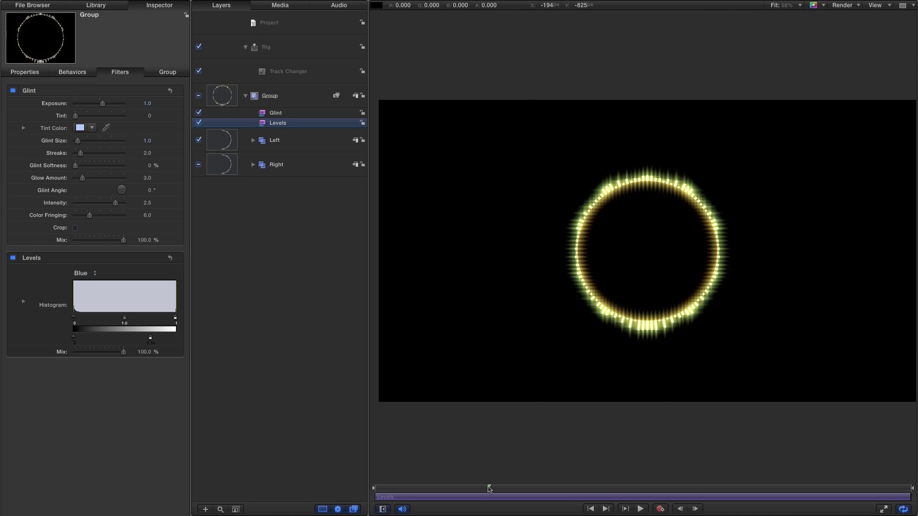
left_click(592, 509)
left_click(641, 510)
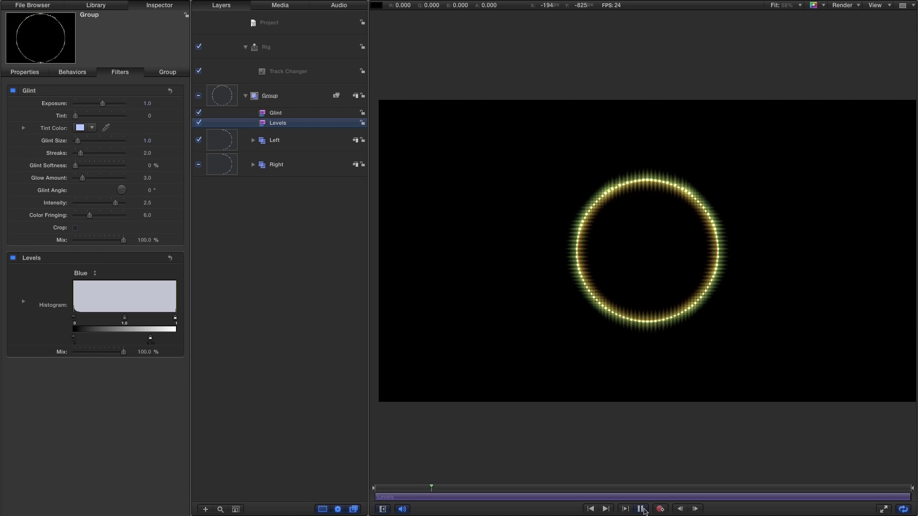
left_click(641, 509)
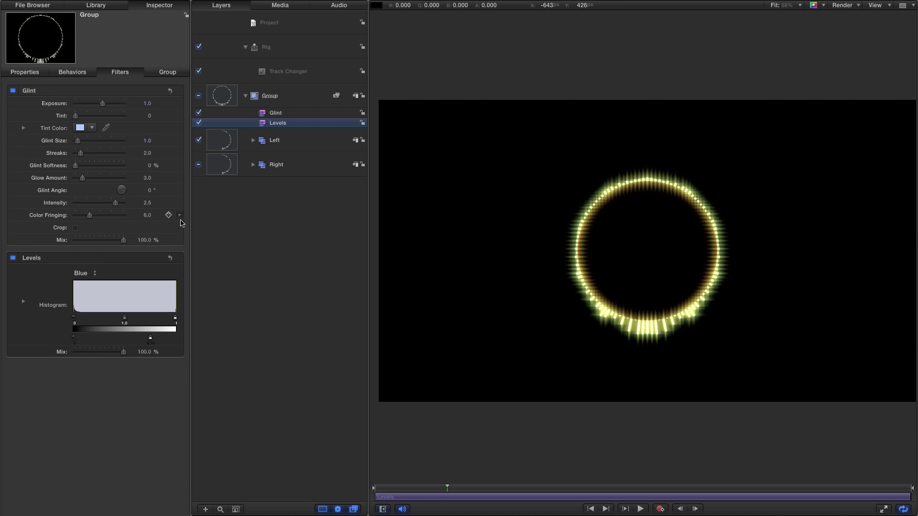
Change the fill mode of the Rectangle source shape in the Right group to Gradient
left_click(253, 165)
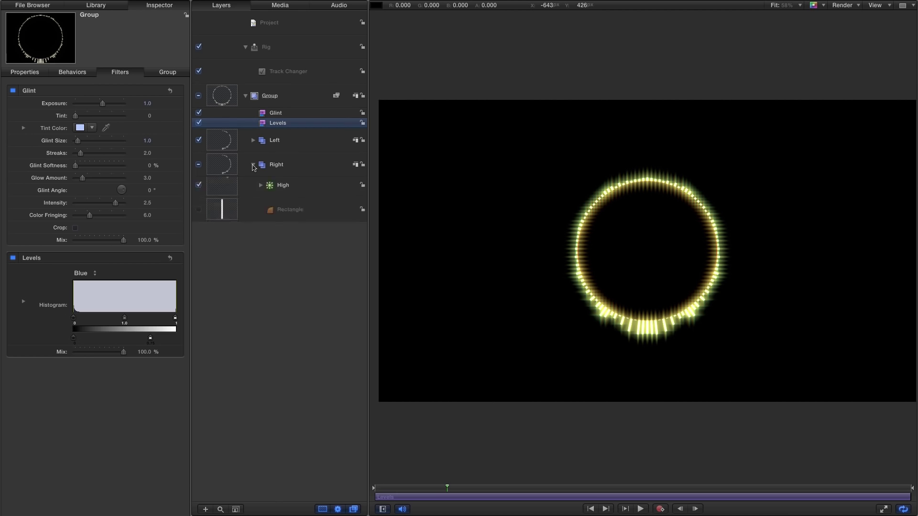
left_click(223, 311)
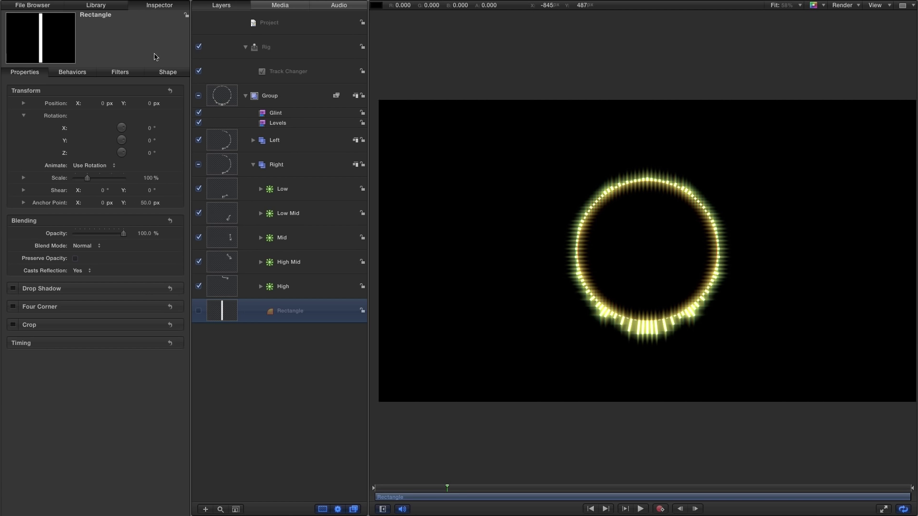
left_click(168, 72)
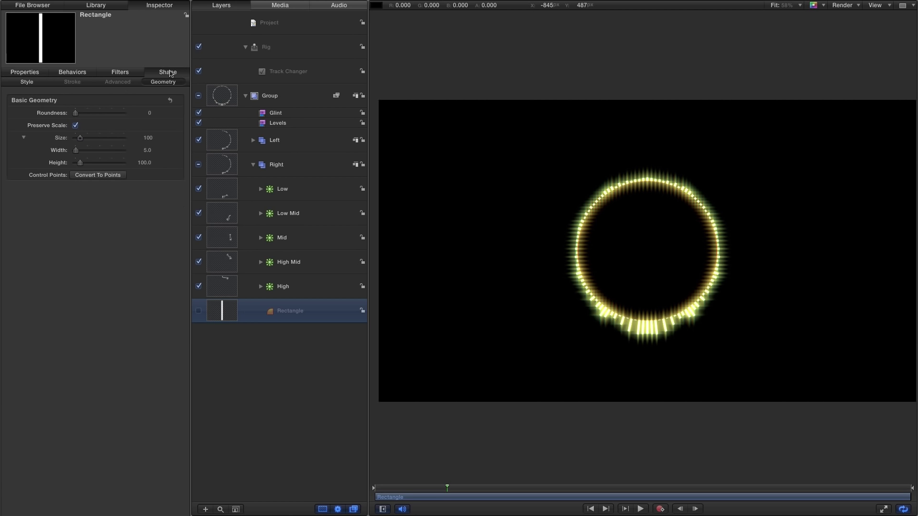
left_click(22, 82)
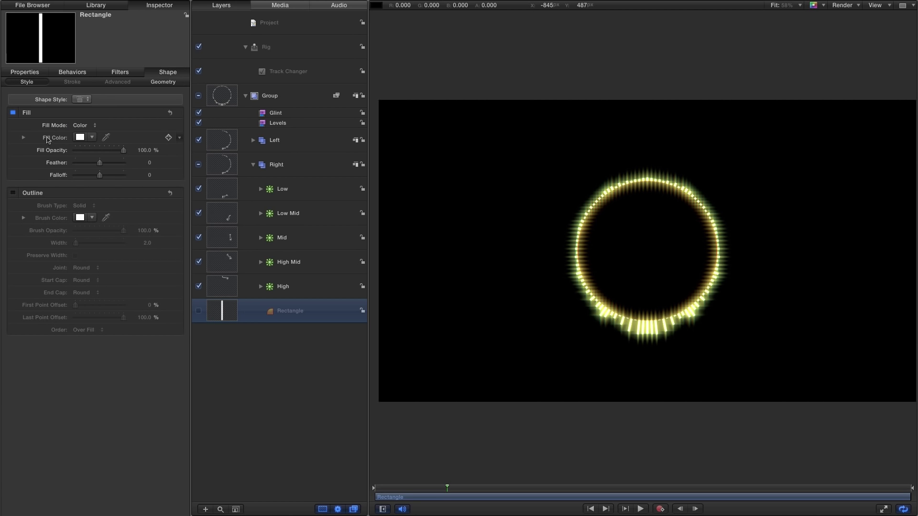
left_click(82, 125)
left_click(84, 134)
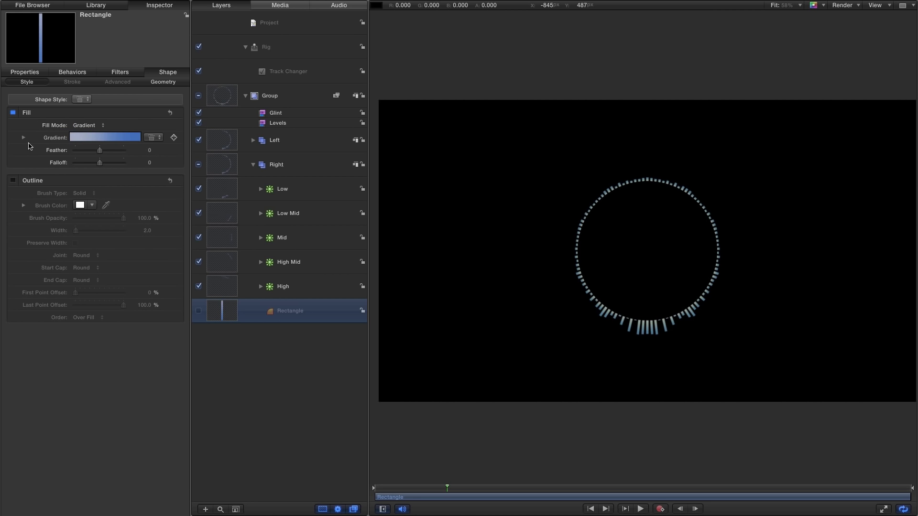
Color the Rectangle gradient's start tag white and its end tag a pale yellow-green
left_click(24, 138)
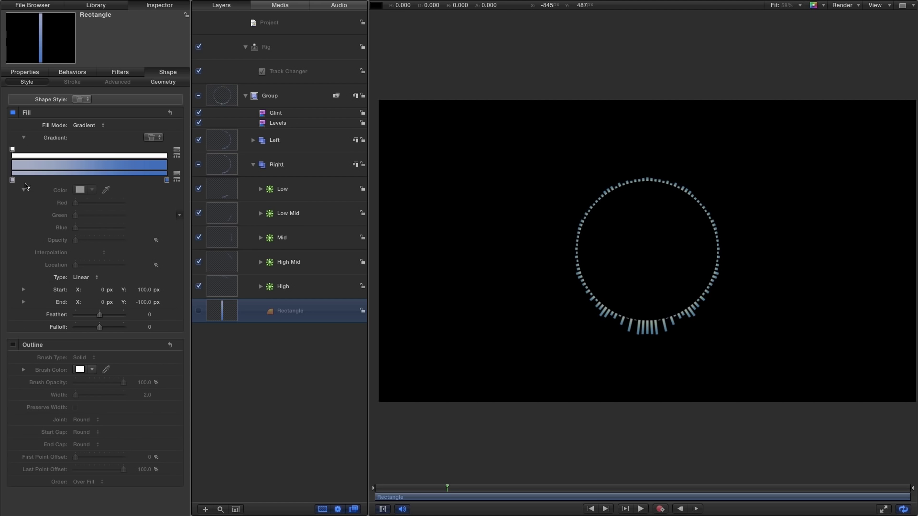
left_click(11, 181)
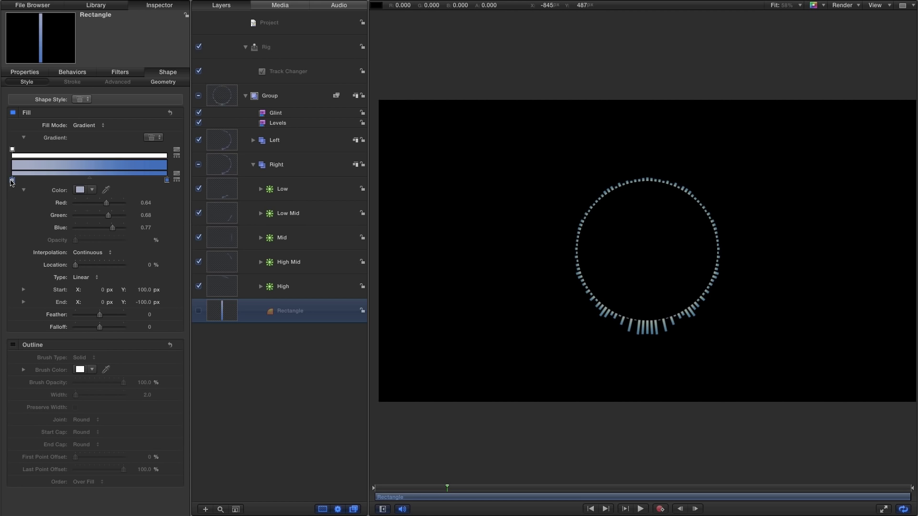
left_click(80, 190)
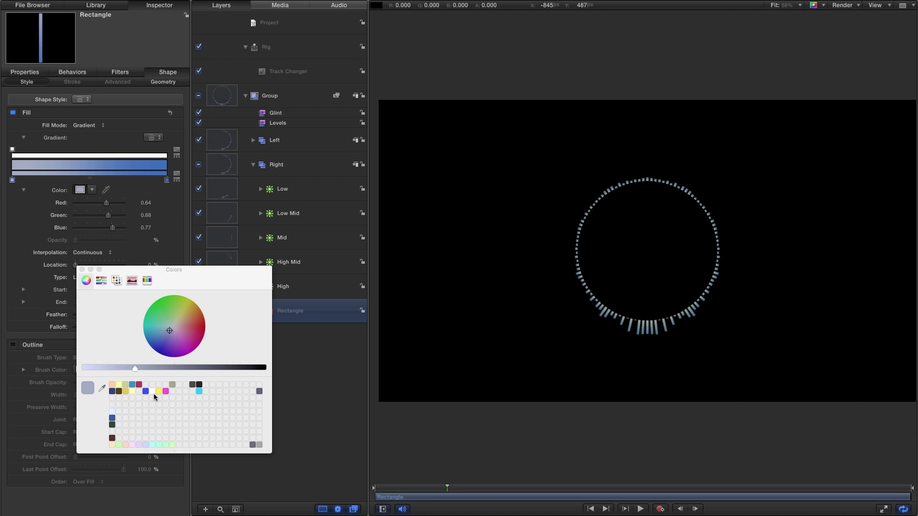
left_click(152, 392)
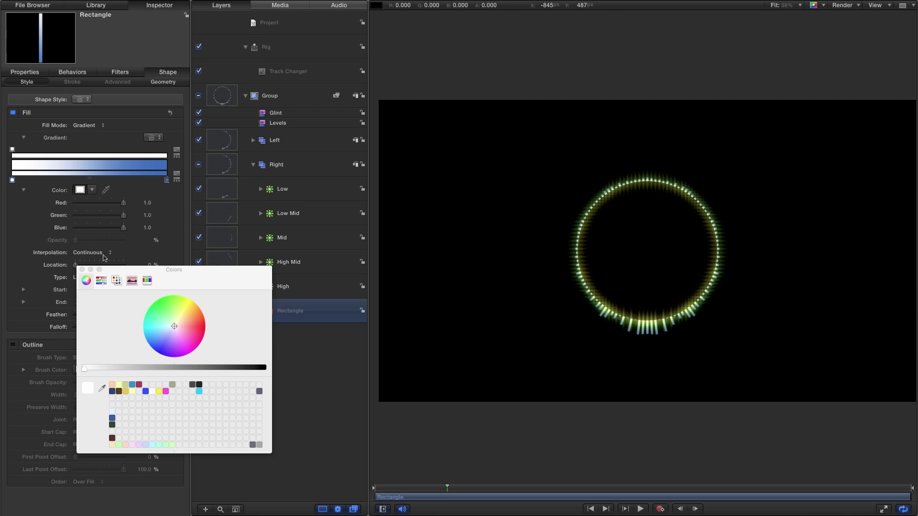
left_click(166, 182)
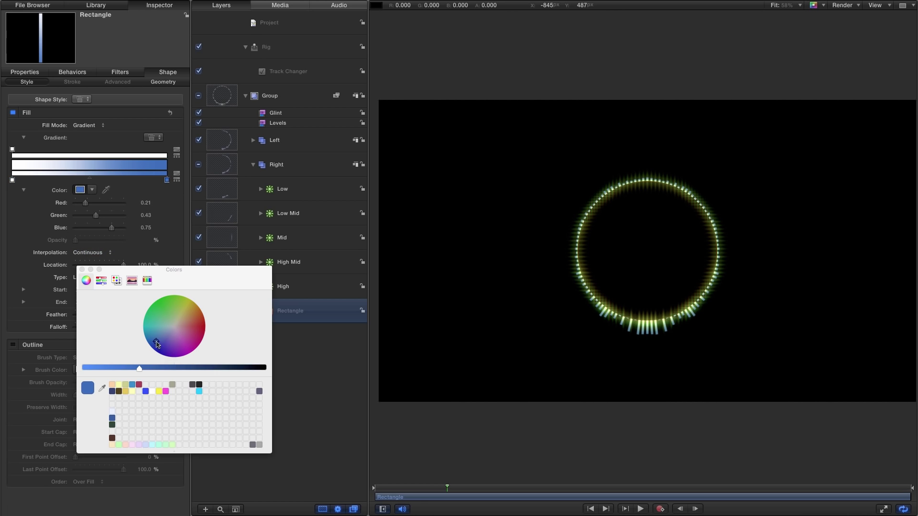
left_click(177, 330)
left_click_drag(178, 331, 179, 316)
left_click_drag(139, 368, 116, 368)
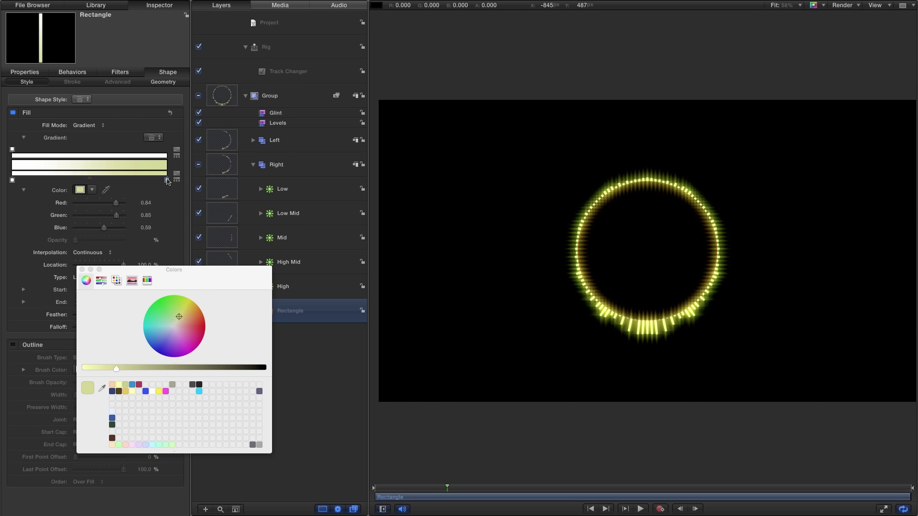
Place the yellow-green gradient tag near the middle at about 47%, flanked by white tags at about 31% and 68%
left_click_drag(167, 181, 88, 184)
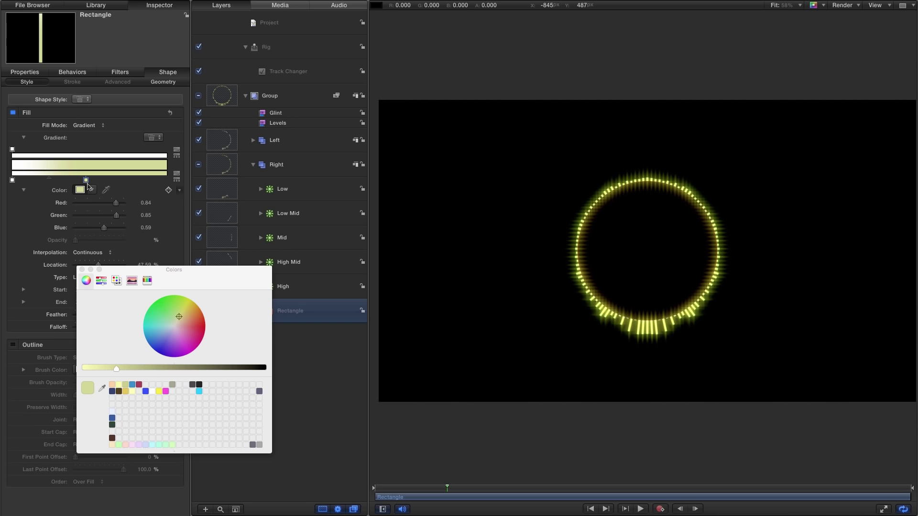
left_click(12, 180)
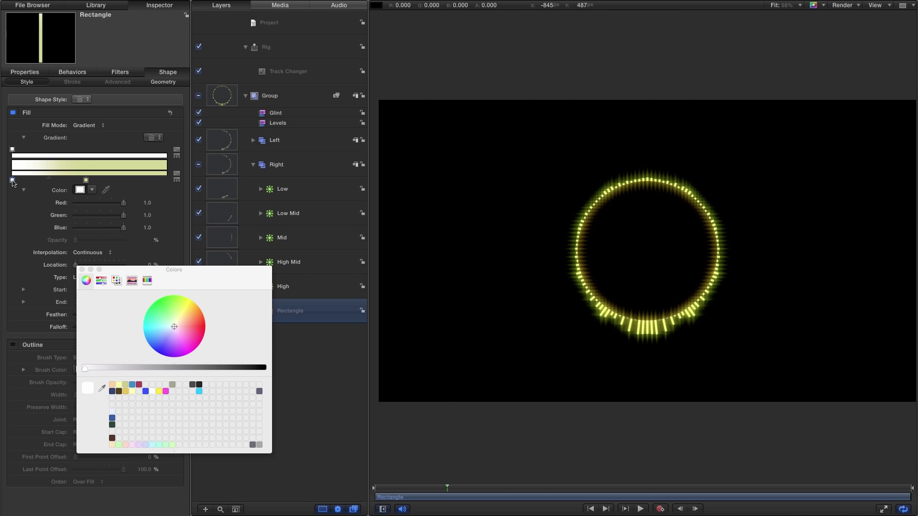
left_click_drag(12, 182, 176, 184)
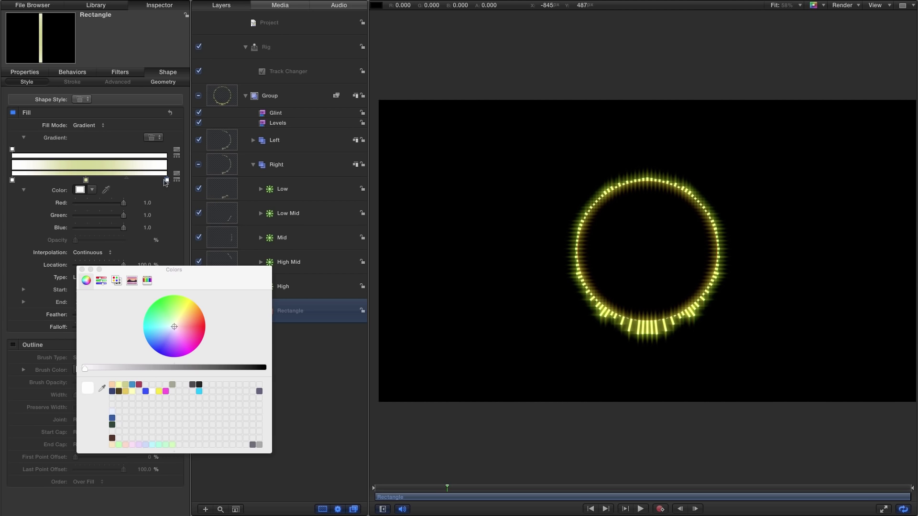
left_click_drag(166, 181, 118, 182)
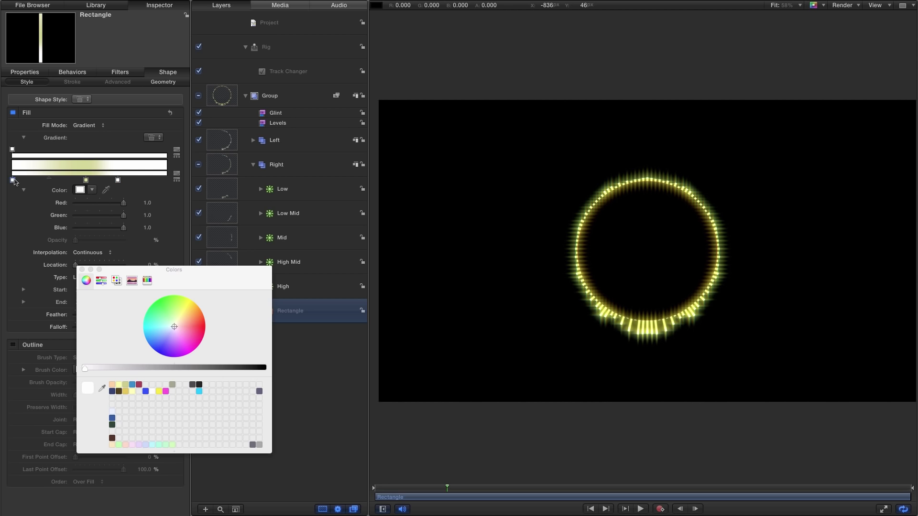
left_click_drag(14, 182, 62, 182)
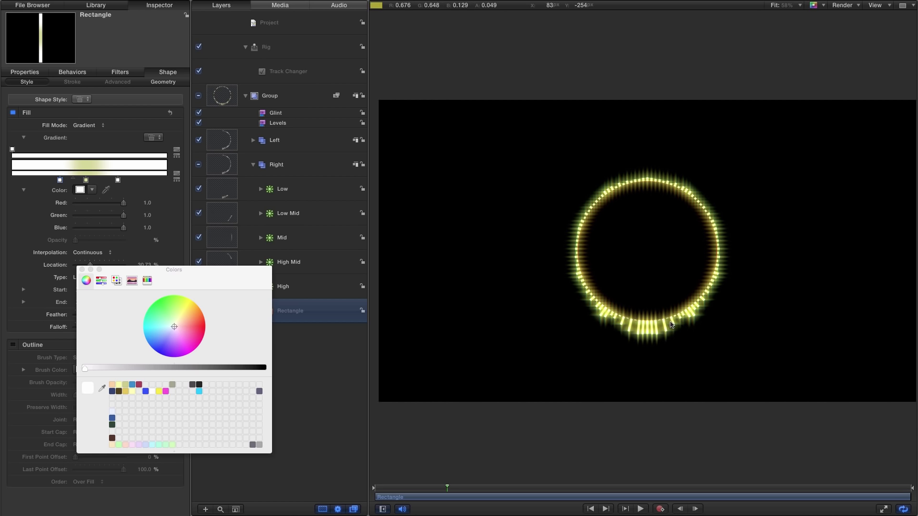
Play the project from the start to check the gradient's effect on the glowing bars
left_click(597, 509)
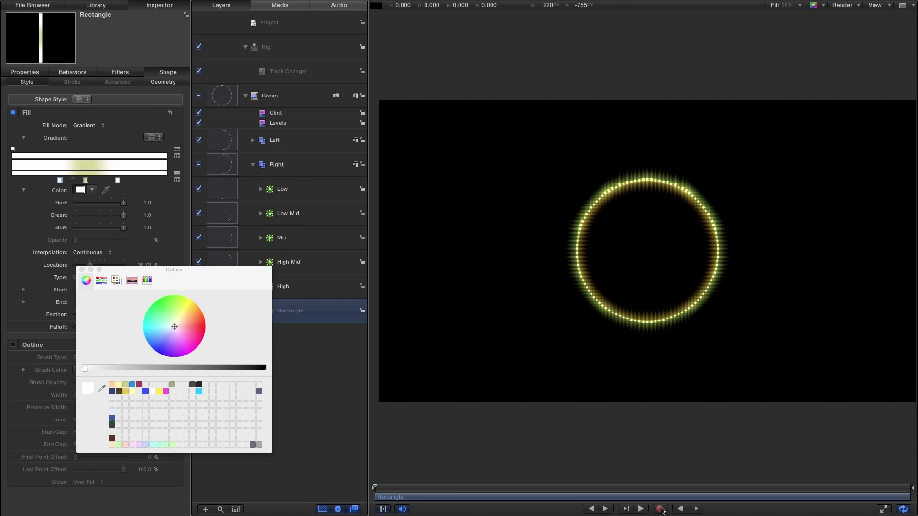
left_click(640, 510)
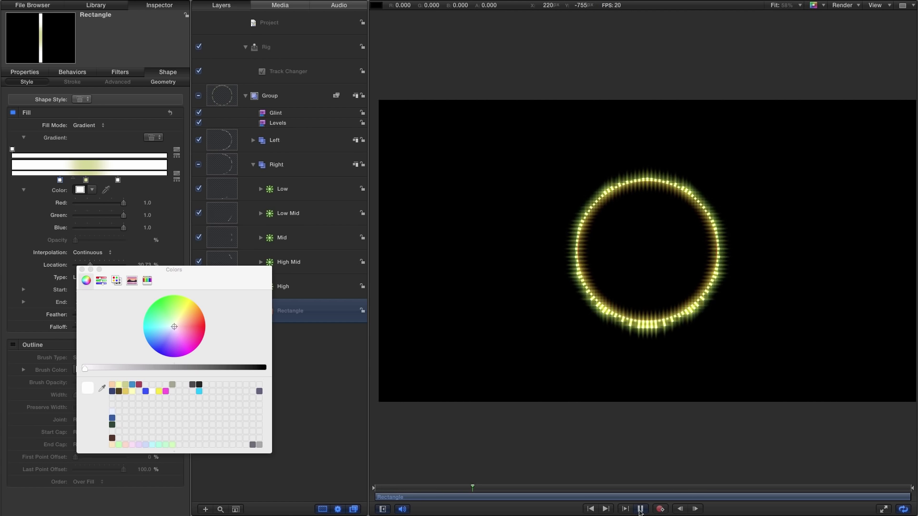
left_click(641, 509)
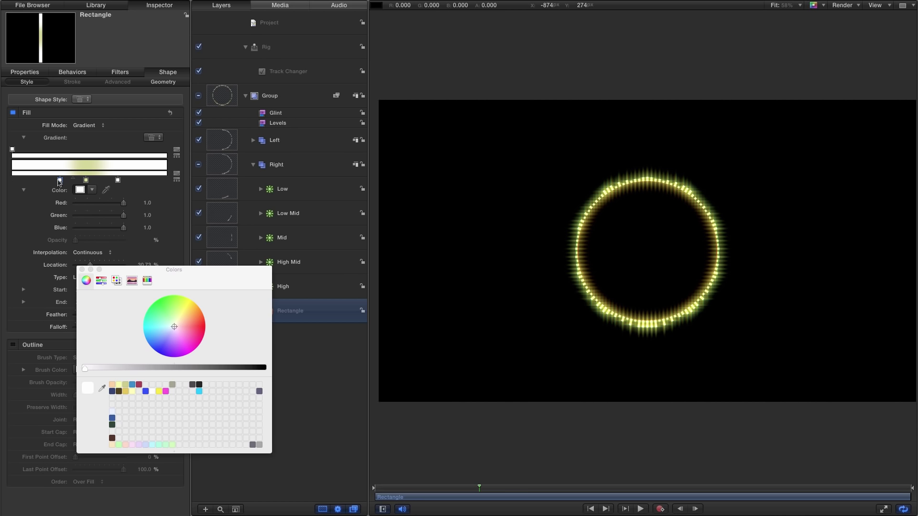
Shift the first white gradient tag closer to the start and recolor the middle tag light gray (0.78 per channel)
left_click_drag(59, 180, 38, 185)
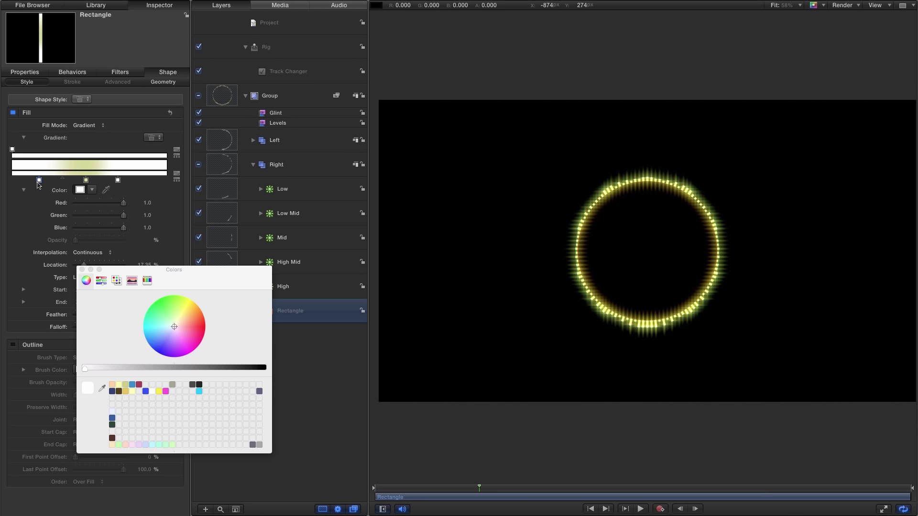
left_click_drag(38, 181, 36, 181)
left_click(86, 180)
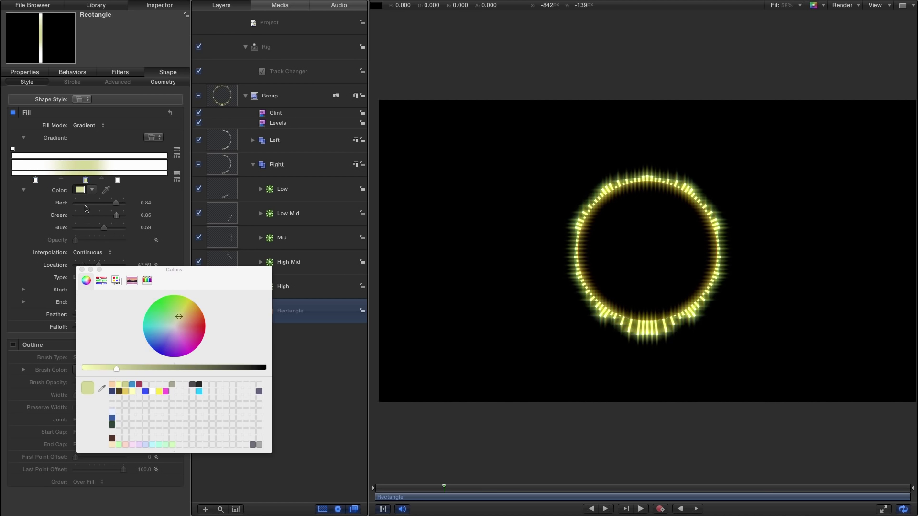
left_click(152, 391)
left_click_drag(85, 366, 135, 369)
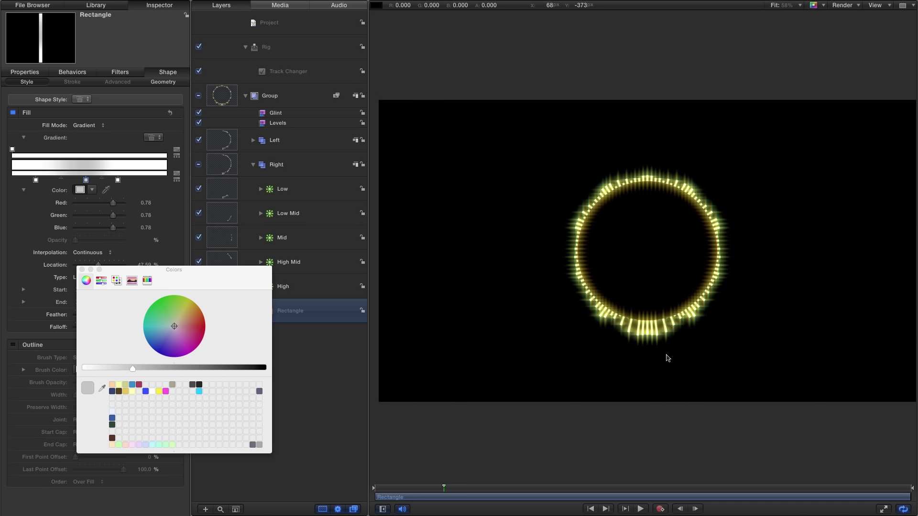
key("super+w")
Add a Lens Flare generator in its own group above the circle group and increase its Size to 2570
left_click(103, 8)
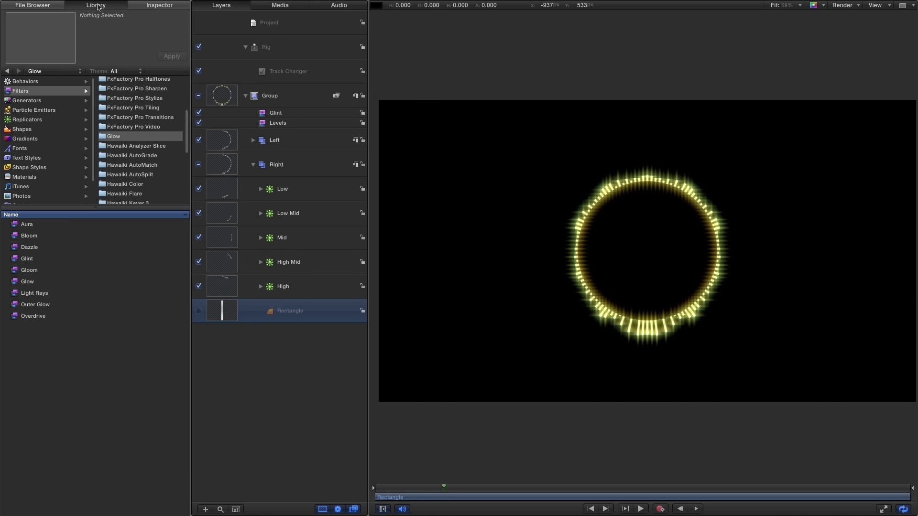
left_click(19, 100)
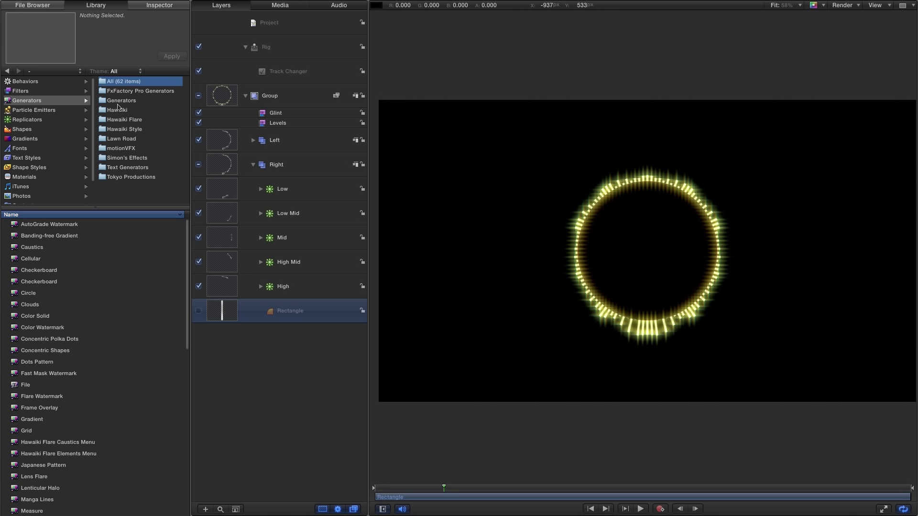
left_click(119, 101)
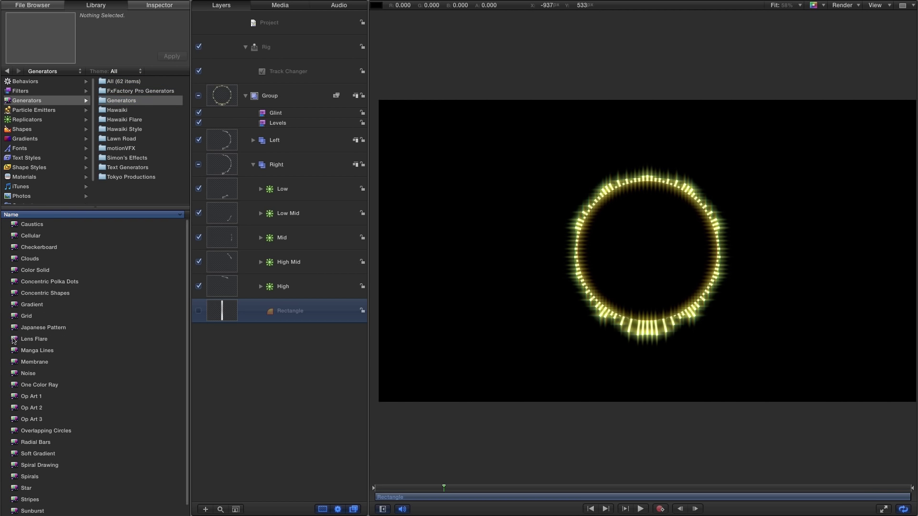
left_click_drag(15, 341, 218, 88)
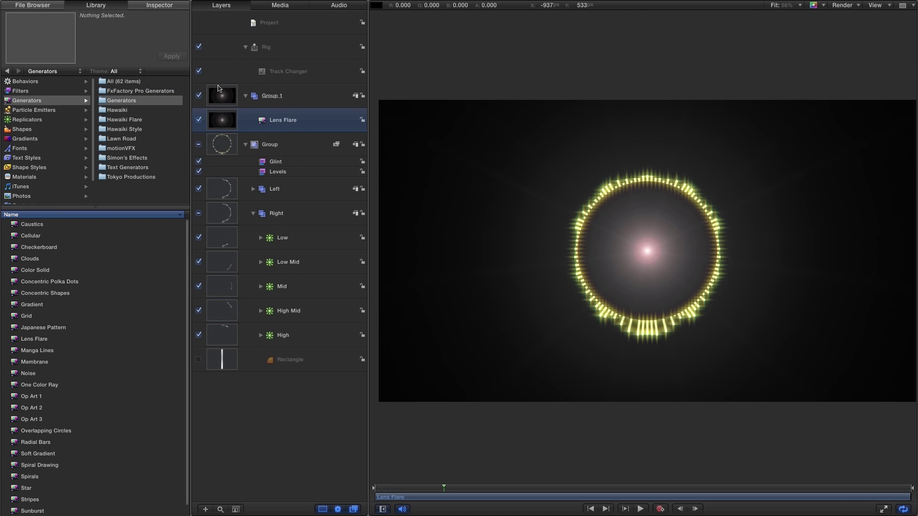
left_click(161, 6)
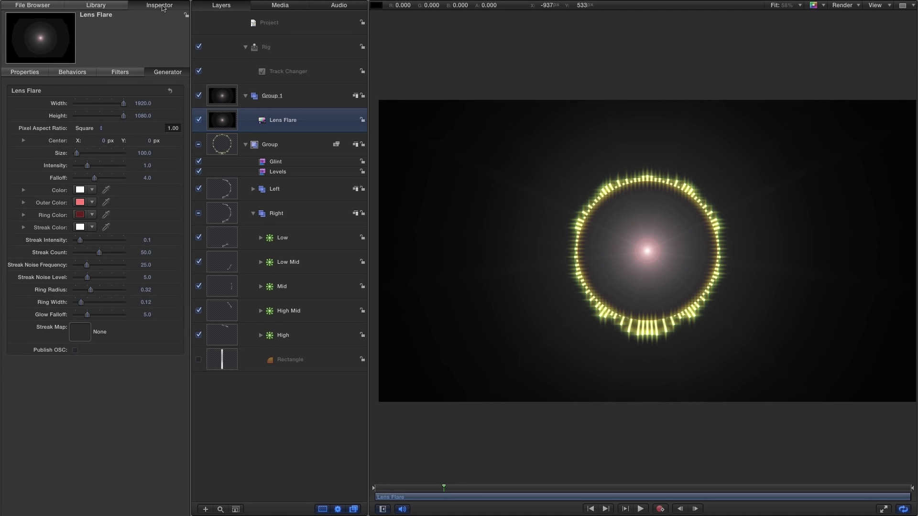
left_click_drag(77, 153, 117, 160)
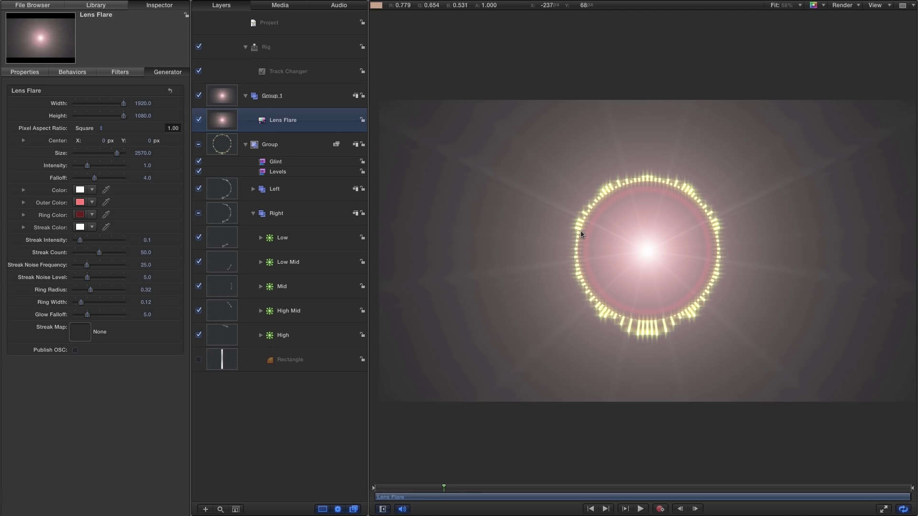
Set the Lens Flare's Streak Intensity to 0 and draw a circle mask on it with a radius of about 258
left_click_drag(80, 240, 50, 241)
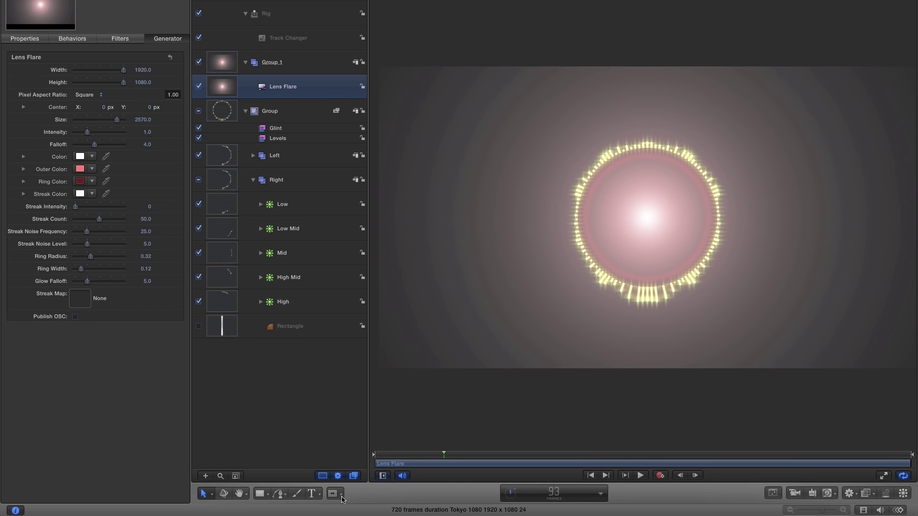
left_click(333, 497)
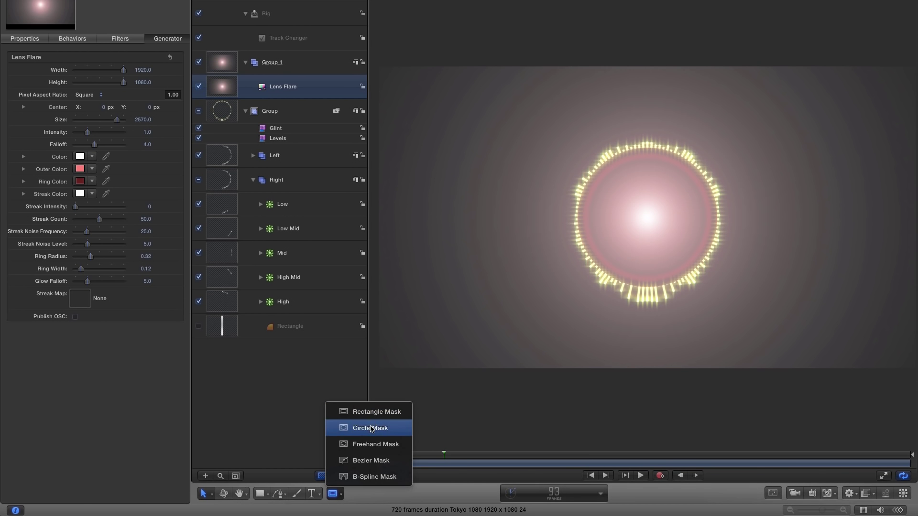
left_click(382, 410)
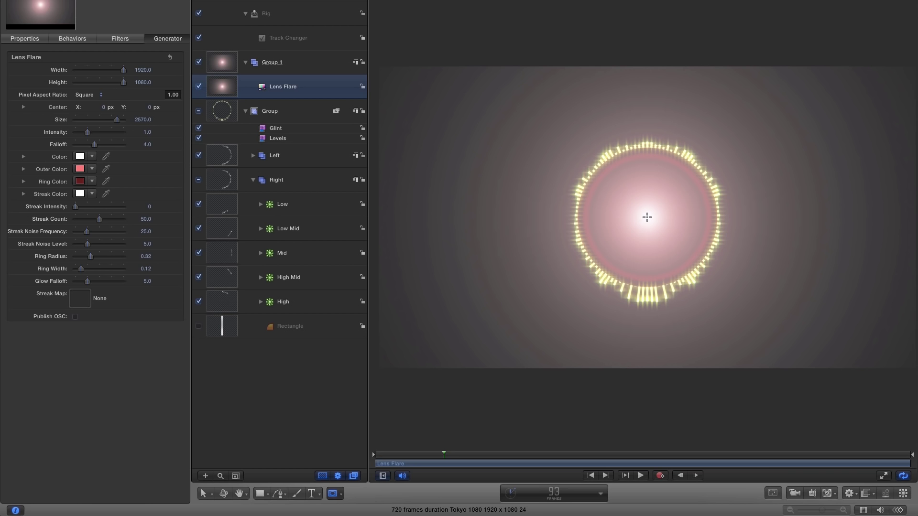
left_click_drag(651, 227, 723, 311)
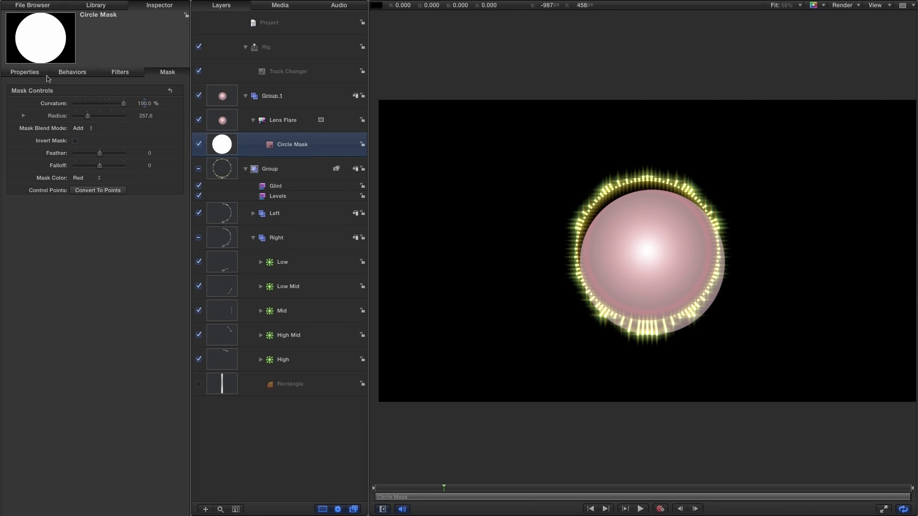
Reset the circle mask's transform to center it and feather its edge inward to about -76
left_click(27, 53)
left_click(170, 90)
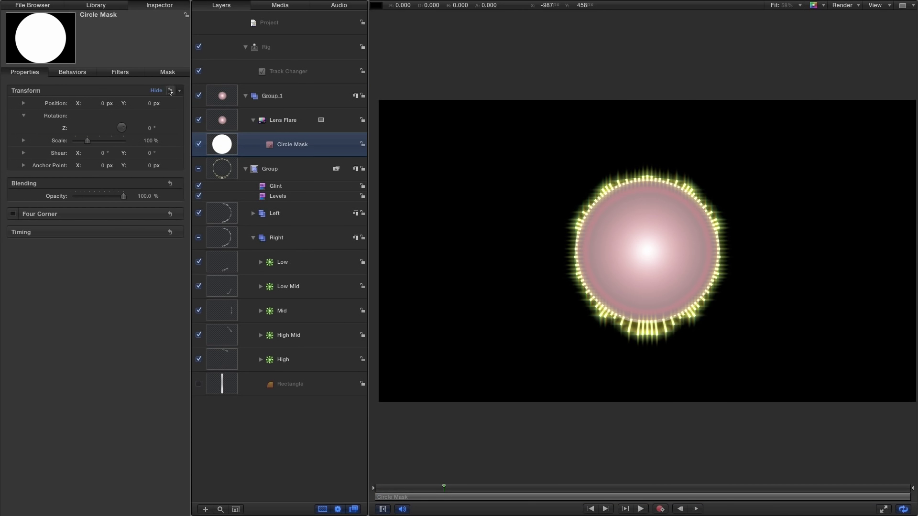
left_click(167, 73)
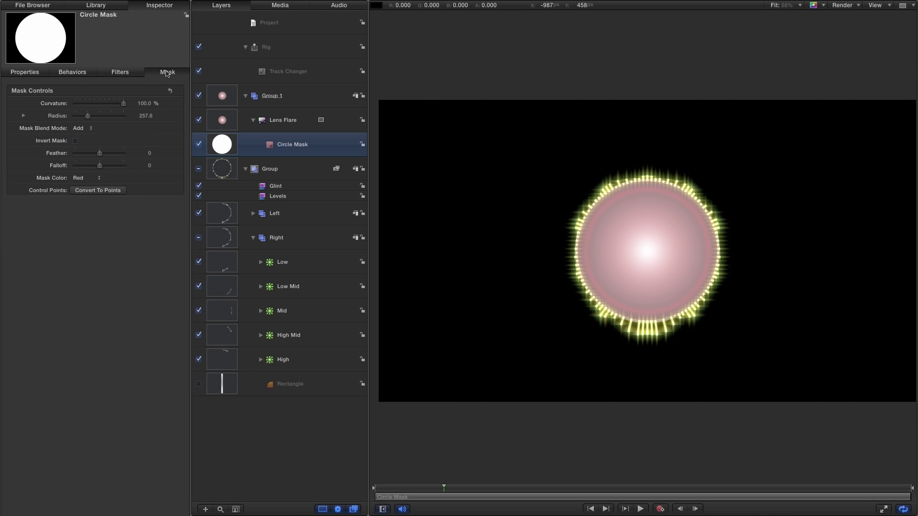
left_click_drag(151, 154, 144, 153)
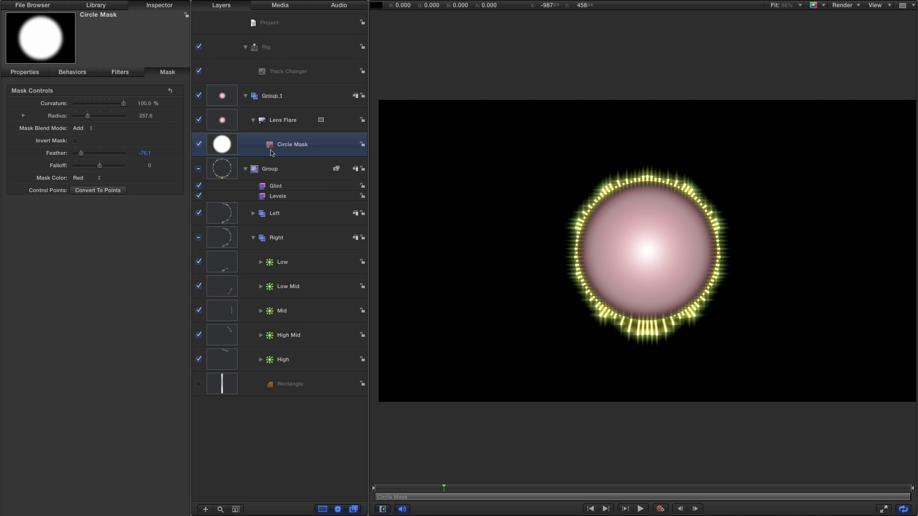
Tint the Lens Flare's main Color from white to a very pale cream
left_click(222, 125)
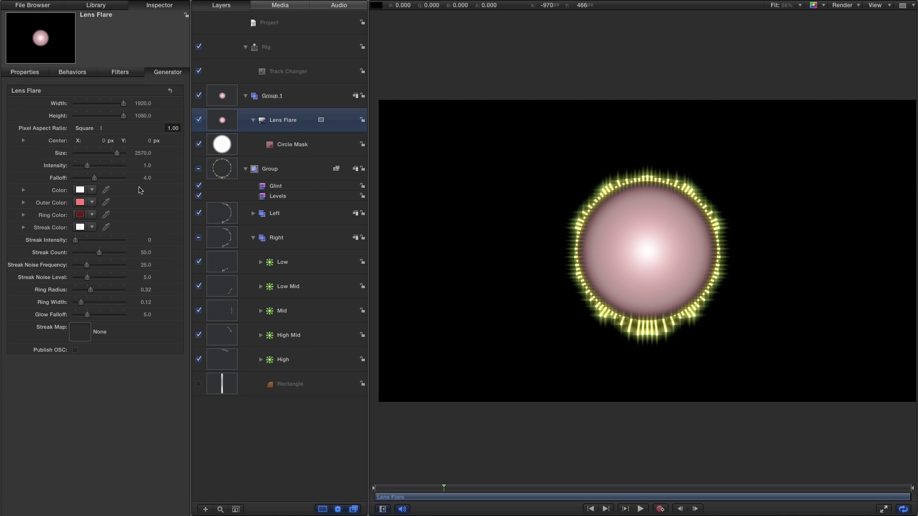
left_click(80, 190)
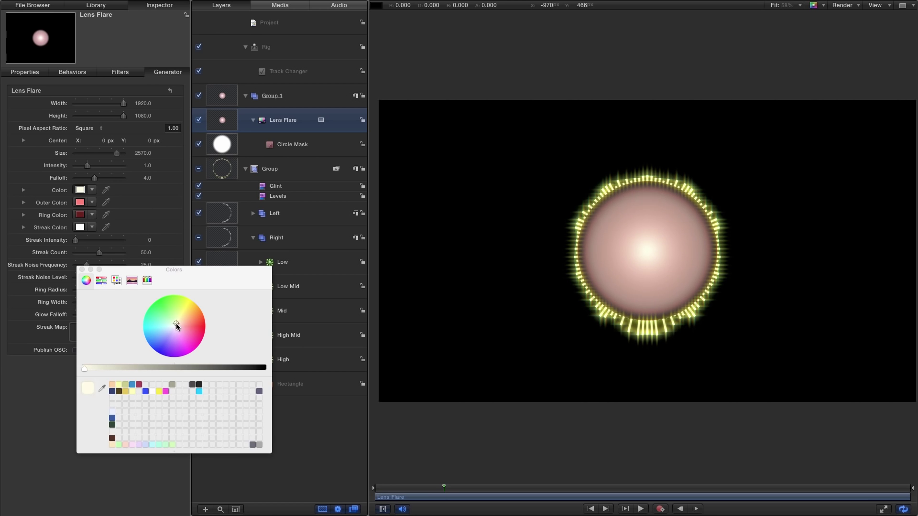
left_click(82, 270)
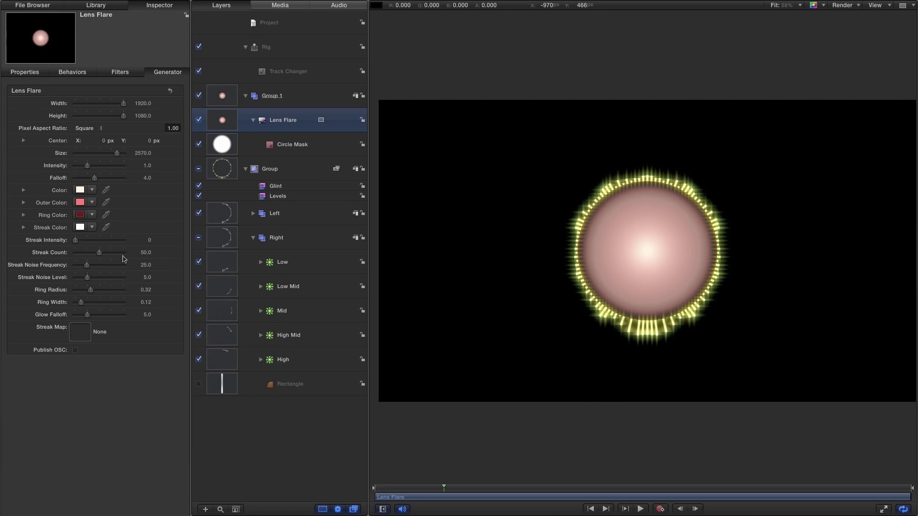
Add a Link parameter behavior to the Lens Flare's Intensity and expand the right side's Low replicator
left_click(44, 165)
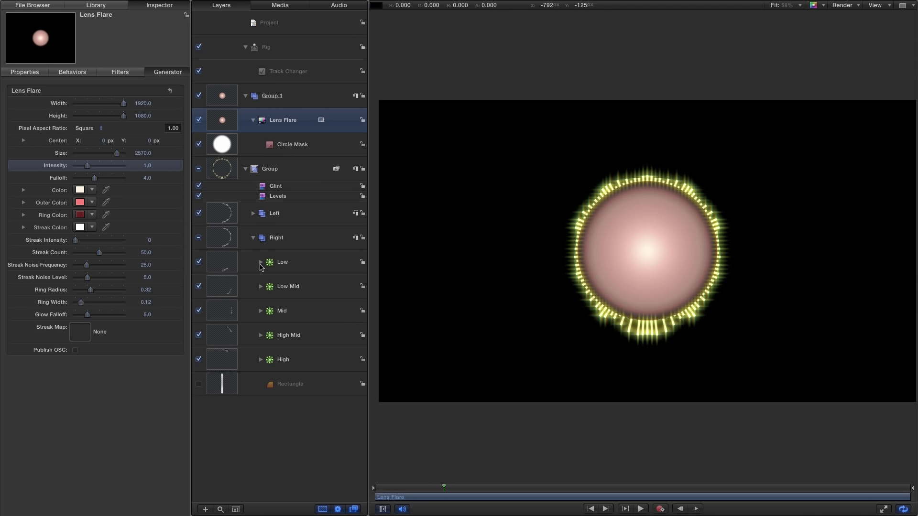
left_click(261, 263)
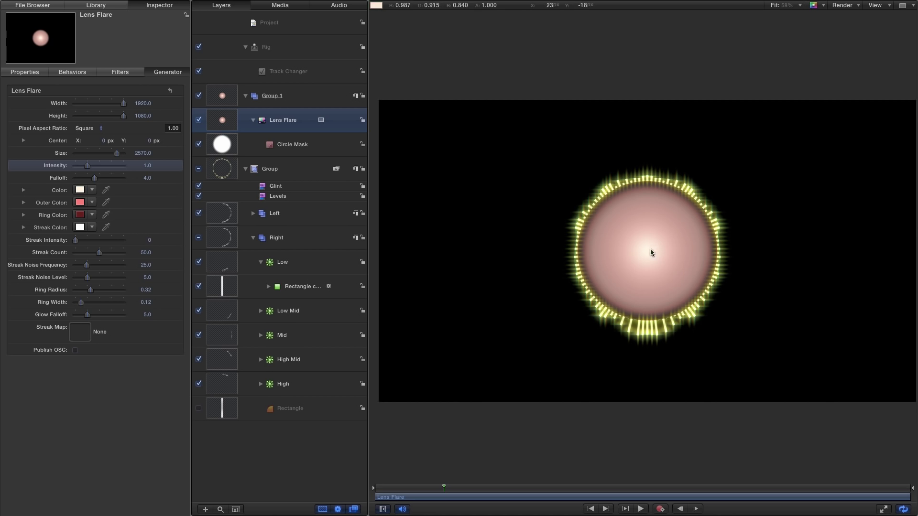
right_click(44, 166)
mouse_move(93, 252)
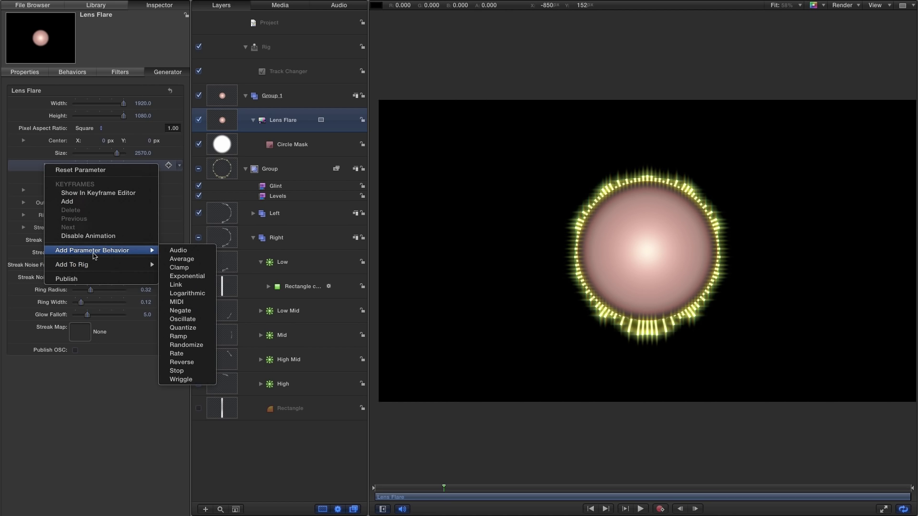
left_click(200, 285)
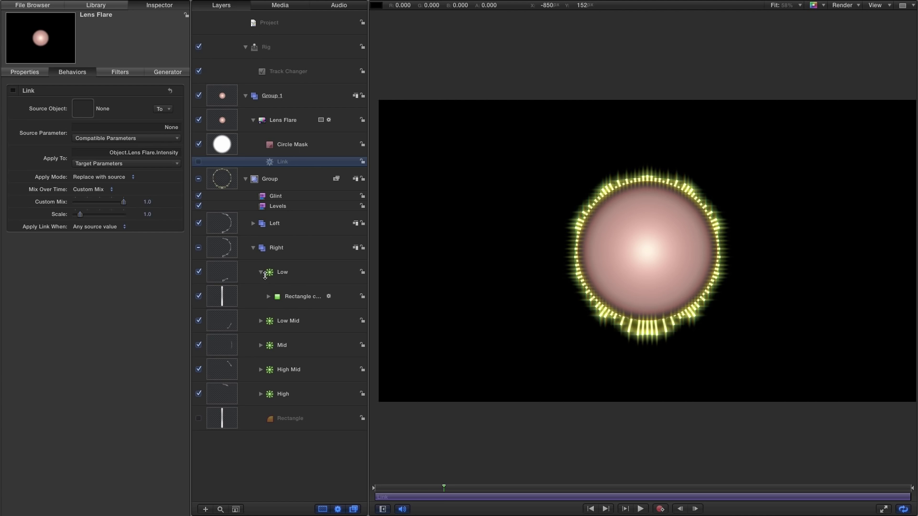
Use the Low replicator's cell, Rectangle copy 3, as the Link source and its Scale Y as the source parameter
left_click_drag(228, 295, 79, 108)
left_click(103, 138)
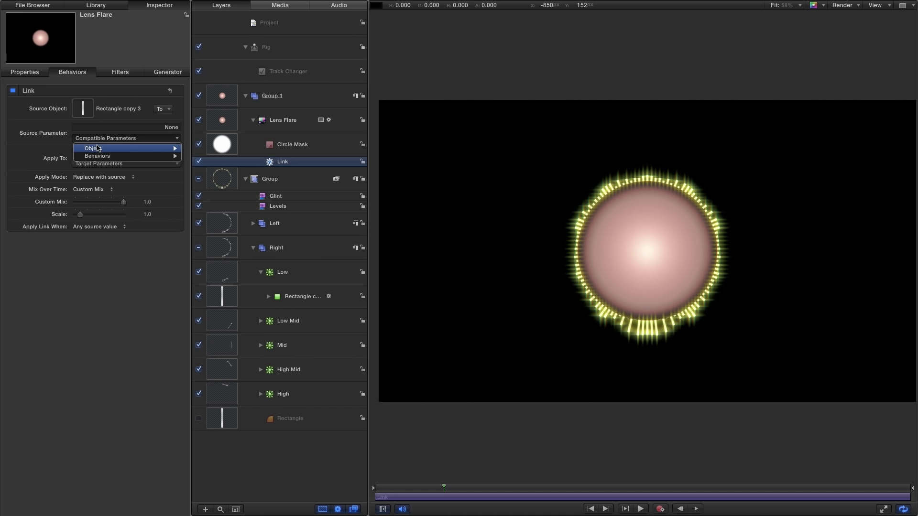
mouse_move(98, 150)
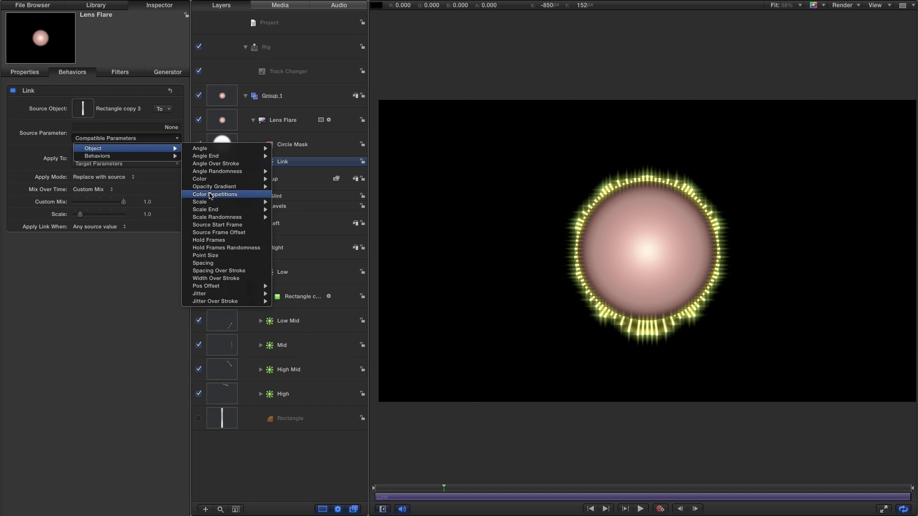
mouse_move(210, 202)
left_click(285, 211)
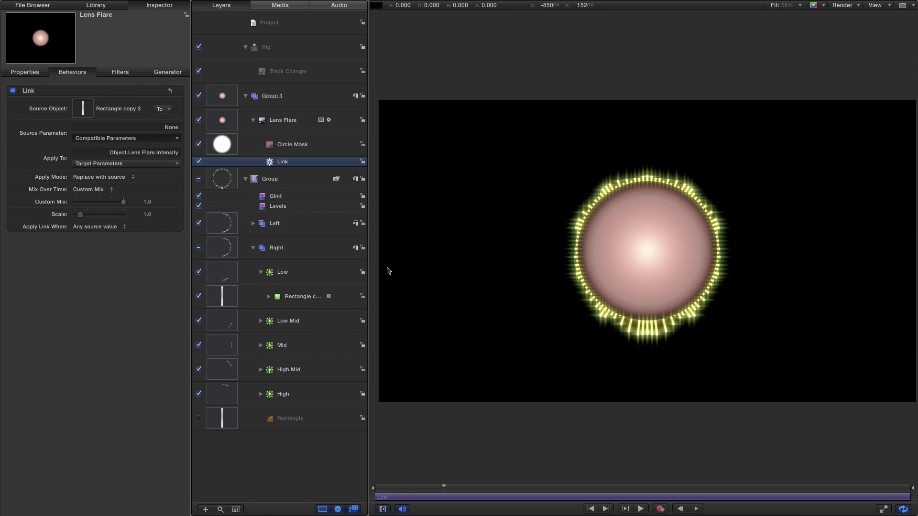
Play the project from the start to check how the flare's intensity reacts to the low frequencies
key("Home")
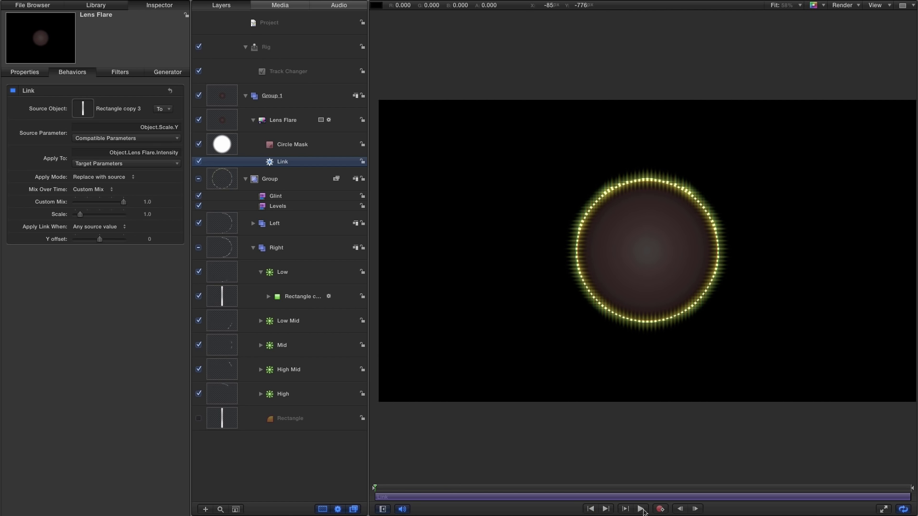
left_click(641, 509)
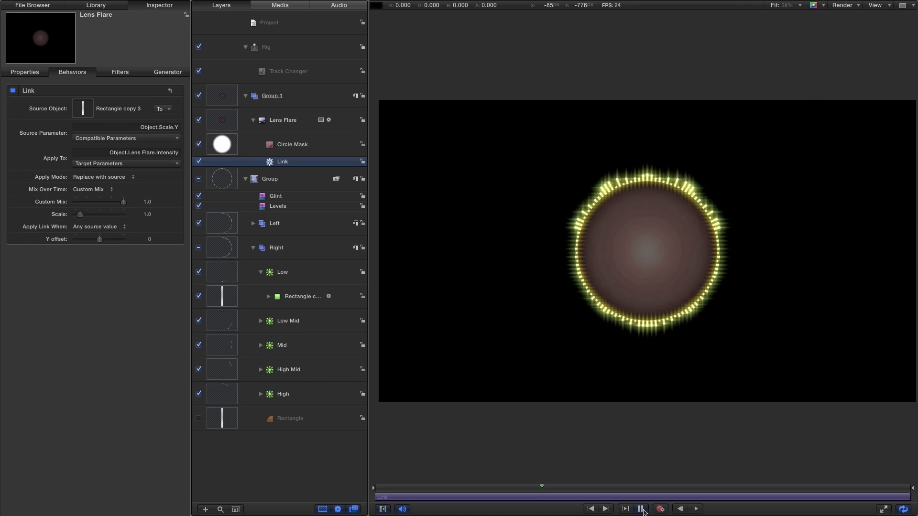
left_click(641, 509)
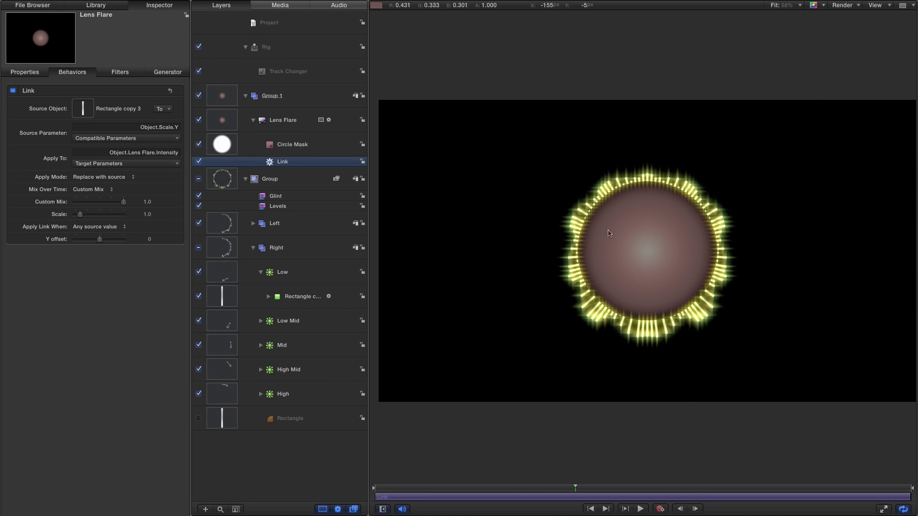
Try a Scale of 3 on the Link behavior, and settle on 4 for a stronger flare response
left_click(147, 214)
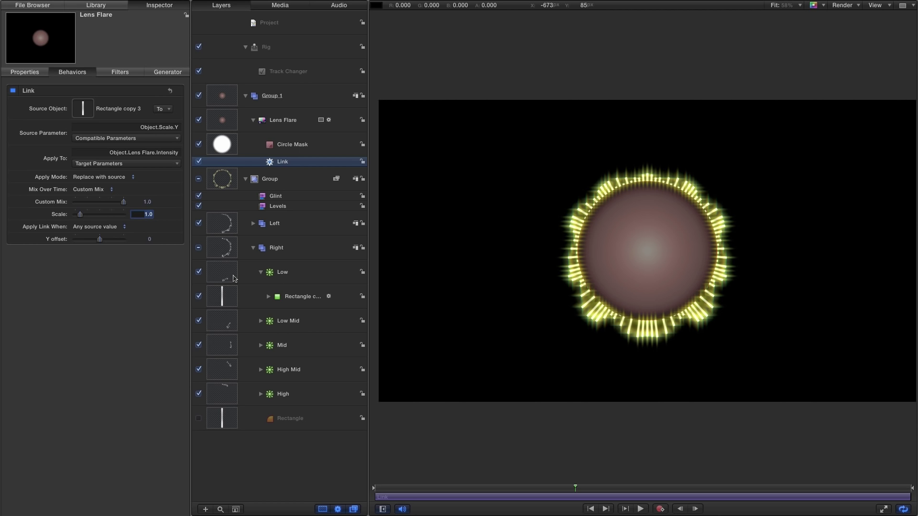
type("3")
key("Return")
type("4")
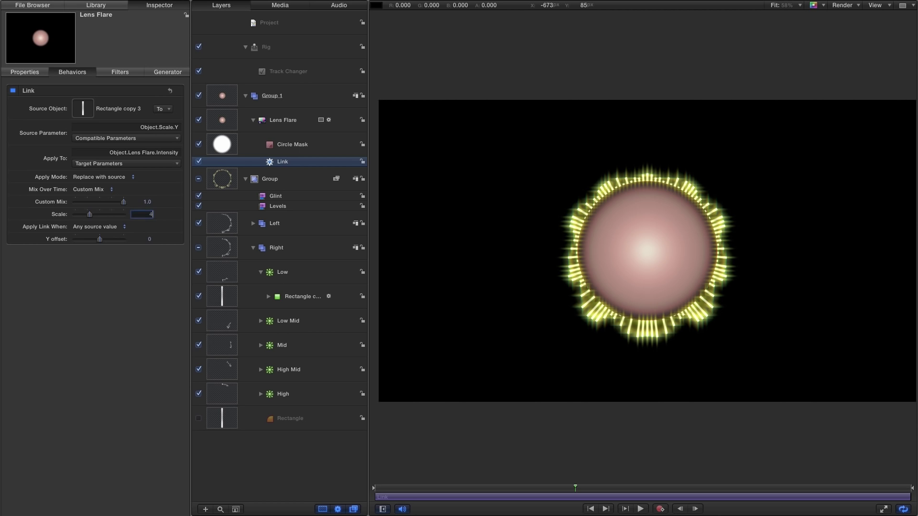
key("Return")
Replay the project from the start to check the flare's pulsing with the increased Link scale
left_click(590, 509)
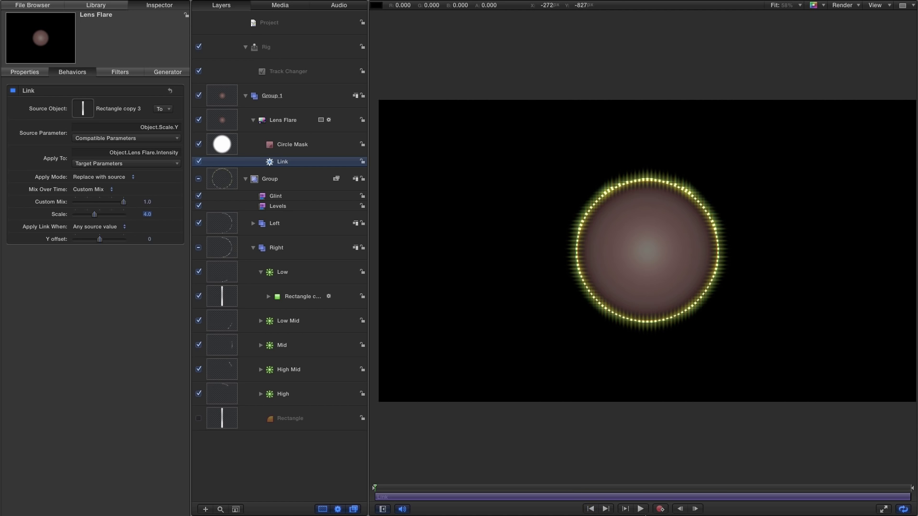
left_click(640, 508)
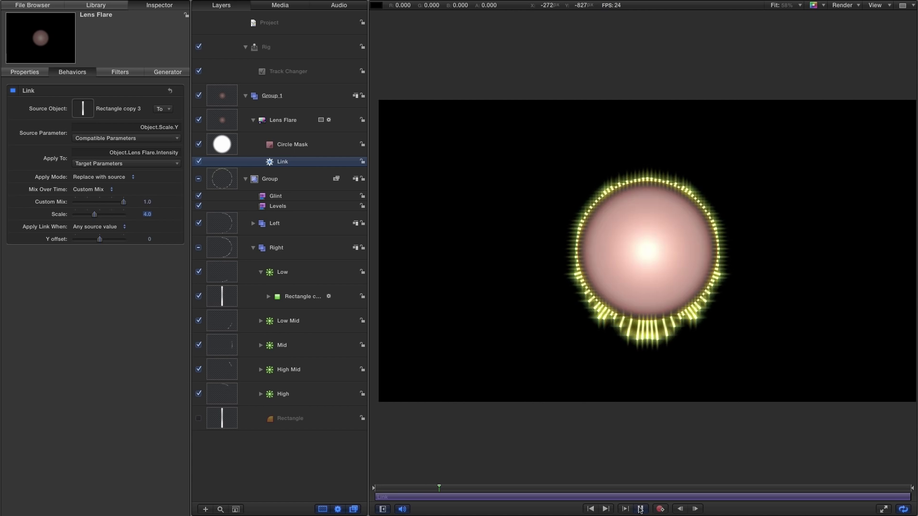
left_click(640, 509)
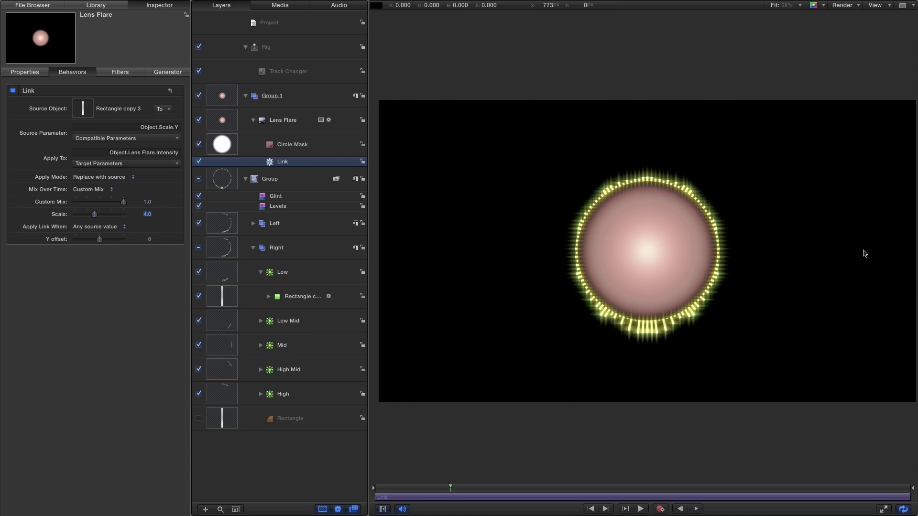
Collapse the flare and circle groups and rename the circle group Visualizer
left_click(245, 95)
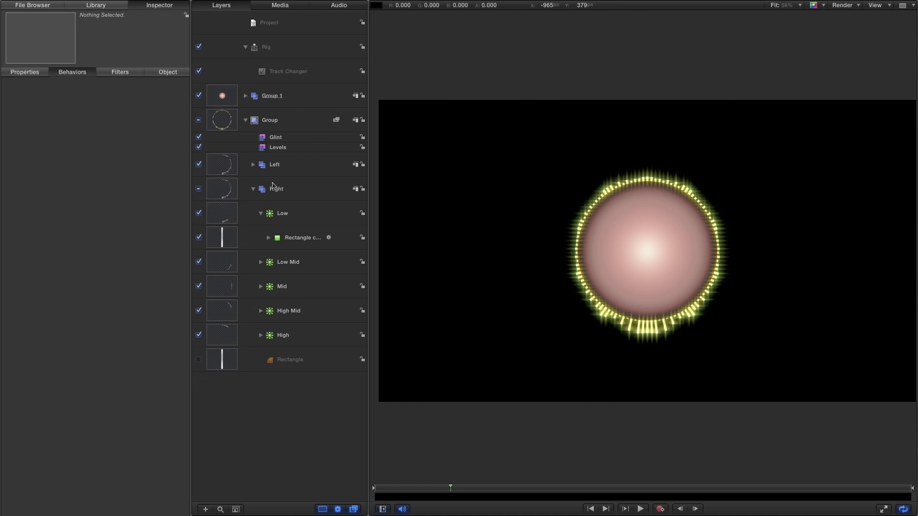
left_click(245, 120)
double_click(268, 120)
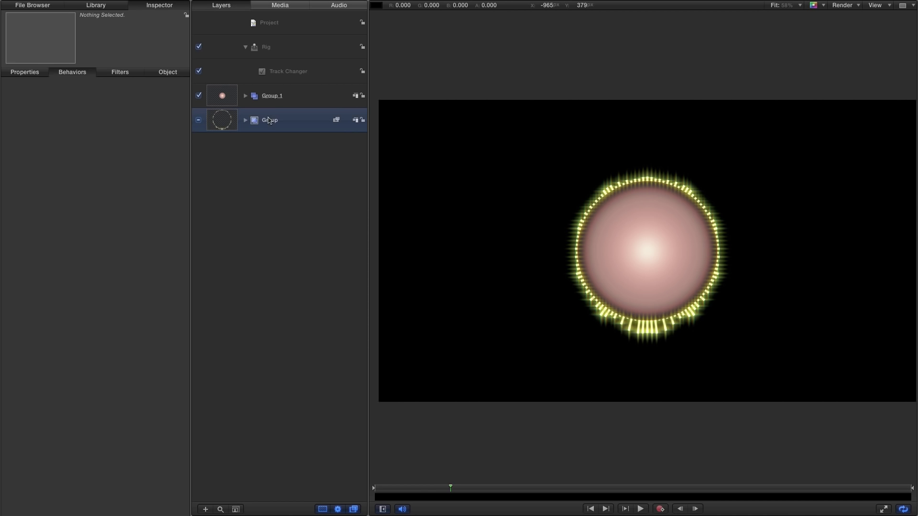
type("Visualizer")
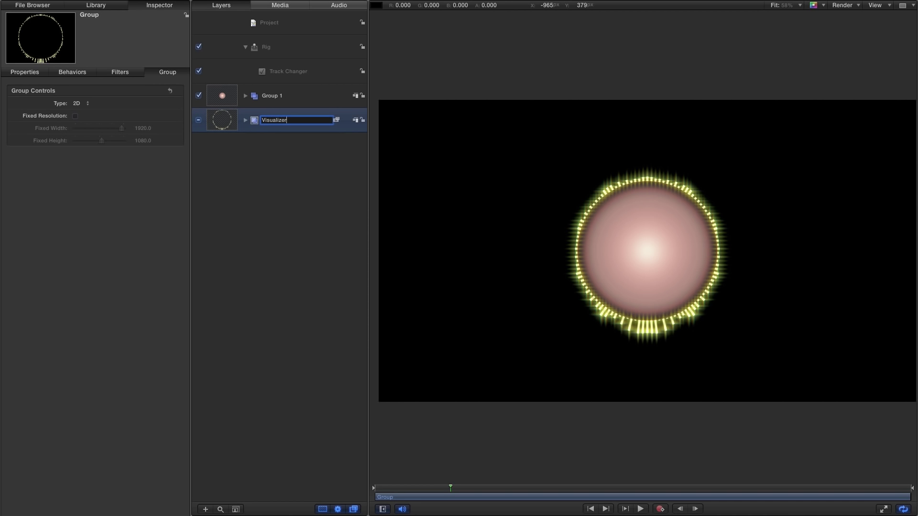
key("Return")
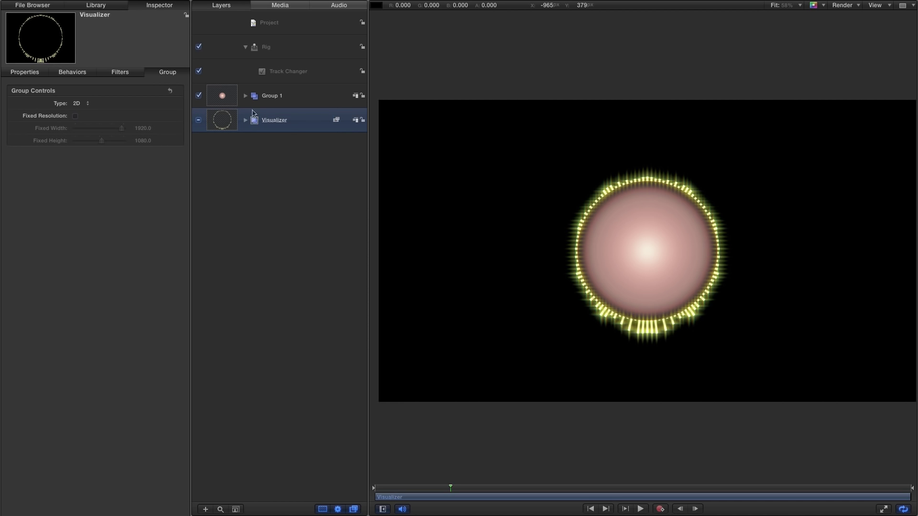
Make a clone layer of the Visualizer group and scale the clone to 250%
right_click(223, 118)
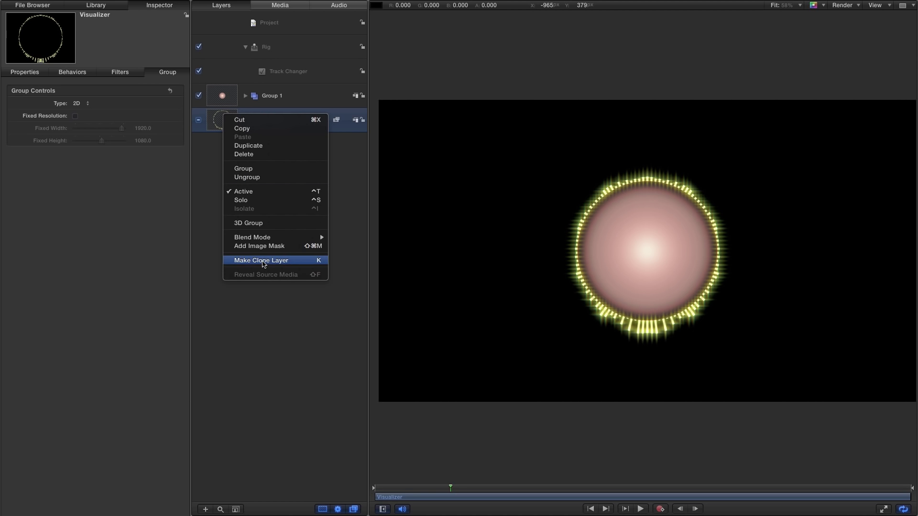
key("Escape")
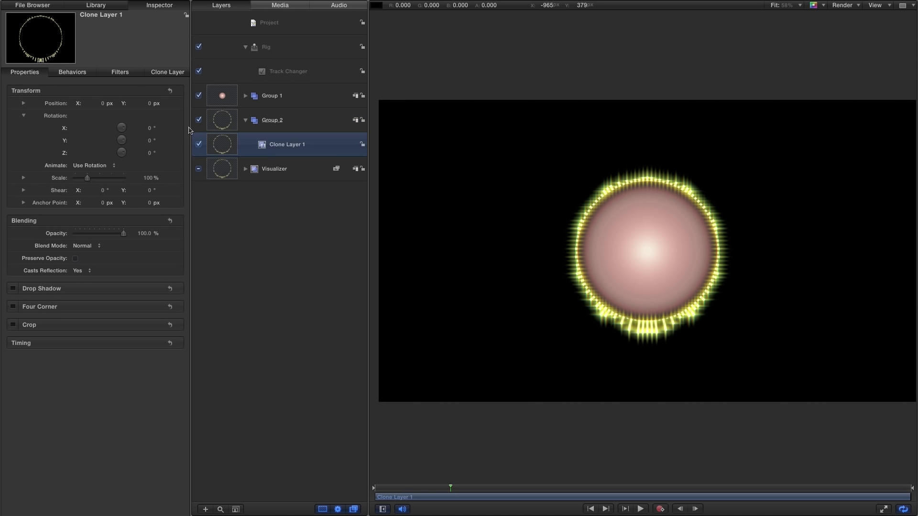
left_click(150, 180)
type("250")
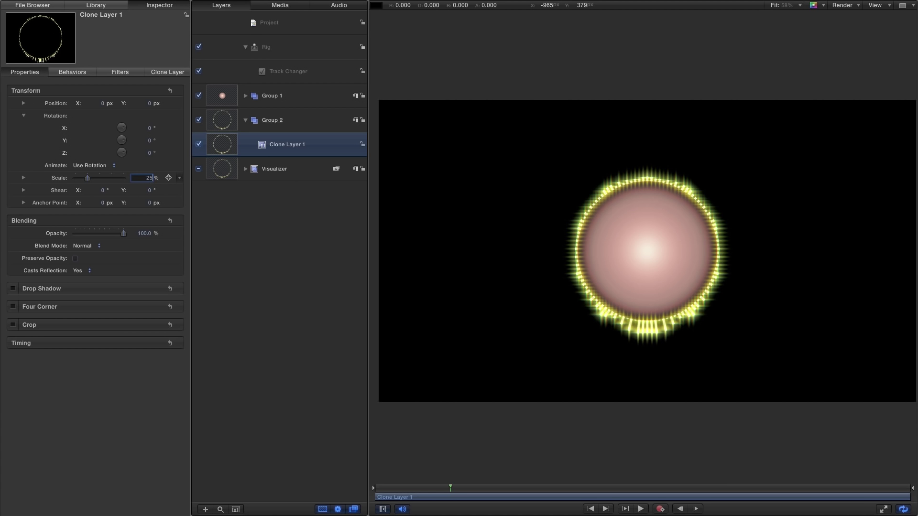
key("Return")
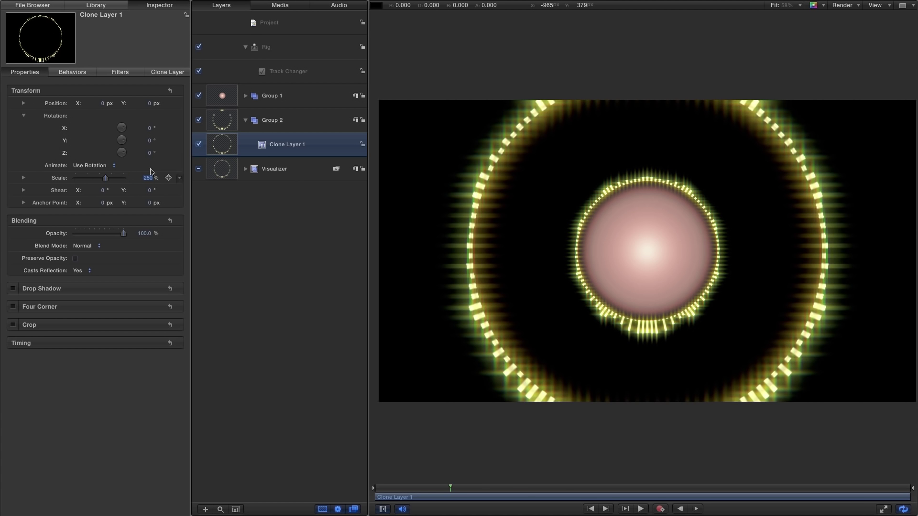
Lower the enlarged clone layer's opacity to 1%
left_click(145, 233)
type("1")
key("Return")
Apply the Zoom Blur filter to the enlarged clone layer and set its Amount to 14
left_click(102, 7)
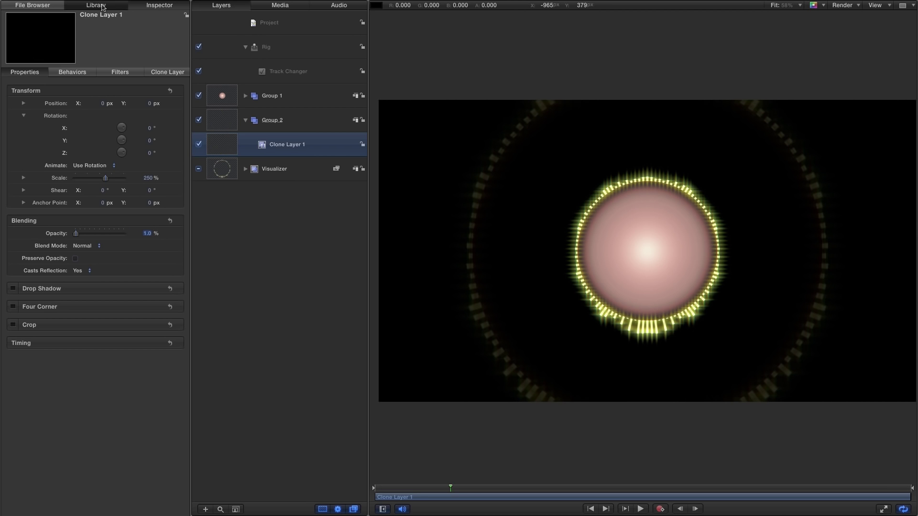
left_click(21, 90)
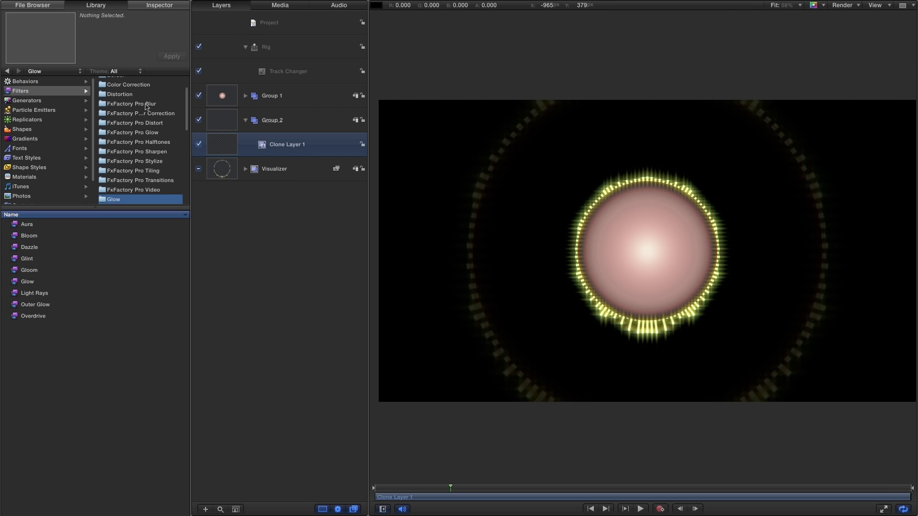
left_click_drag(187, 122, 196, 75)
left_click(113, 91)
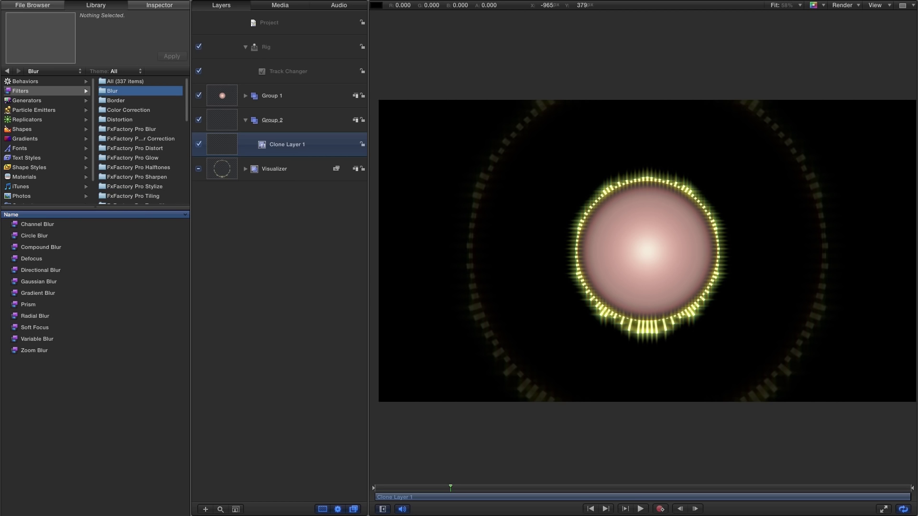
mouse_move(15, 353)
left_mouse_down()
mouse_move(412, 124)
mouse_move(222, 143)
left_mouse_up()
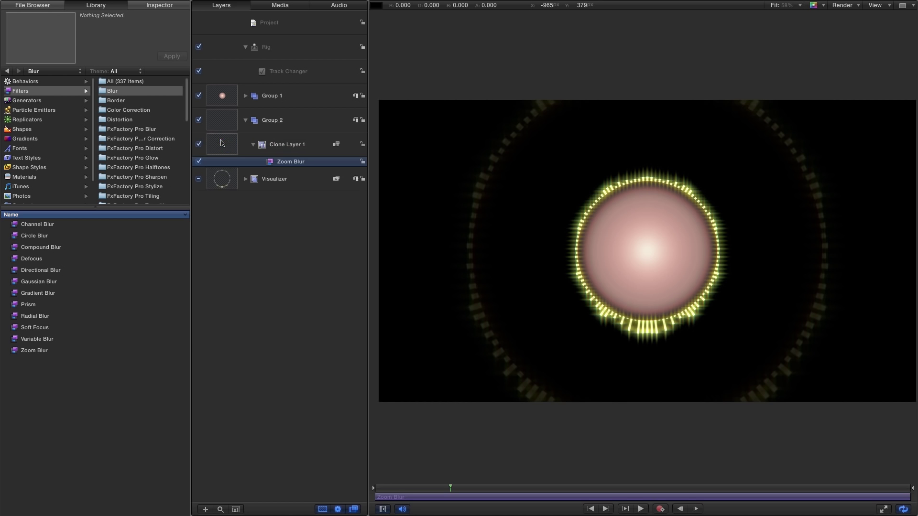
left_click(163, 5)
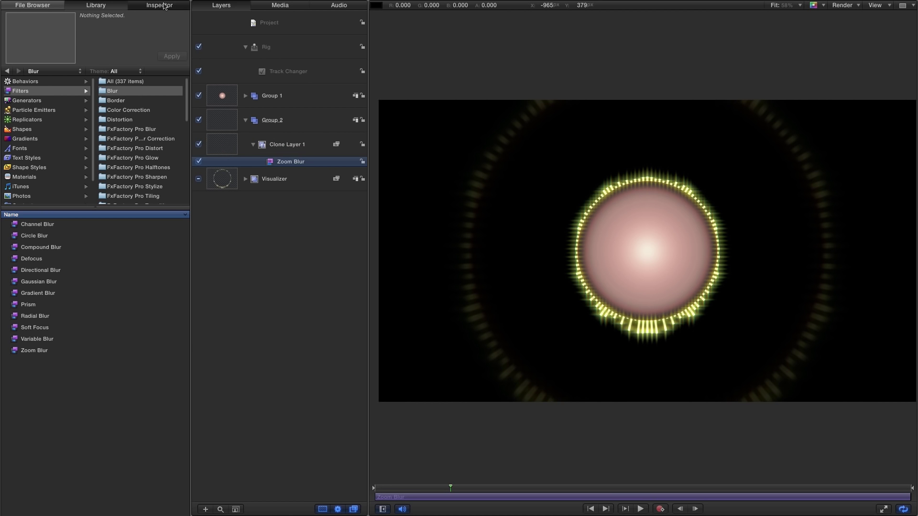
left_click_drag(78, 115, 97, 118)
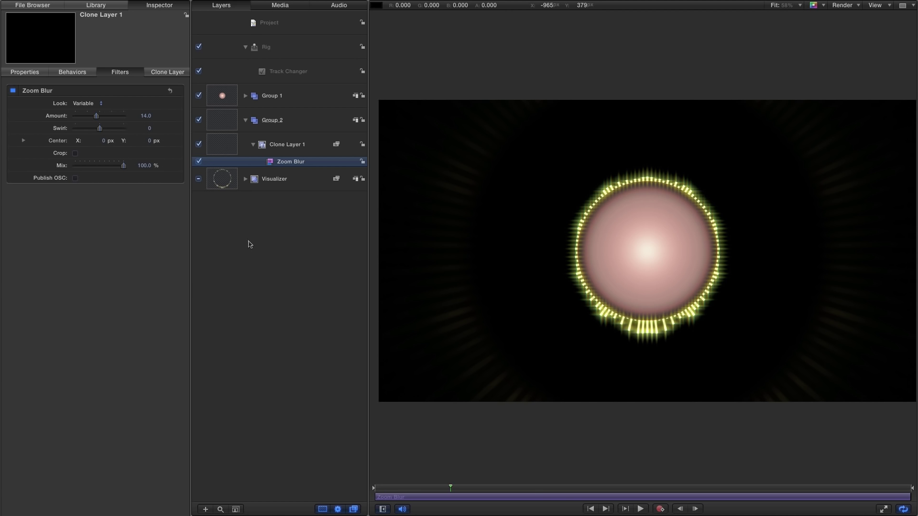
Scrub and play the project from the start to check the blurred clone behind the visualizer
left_click_drag(569, 489, 537, 492)
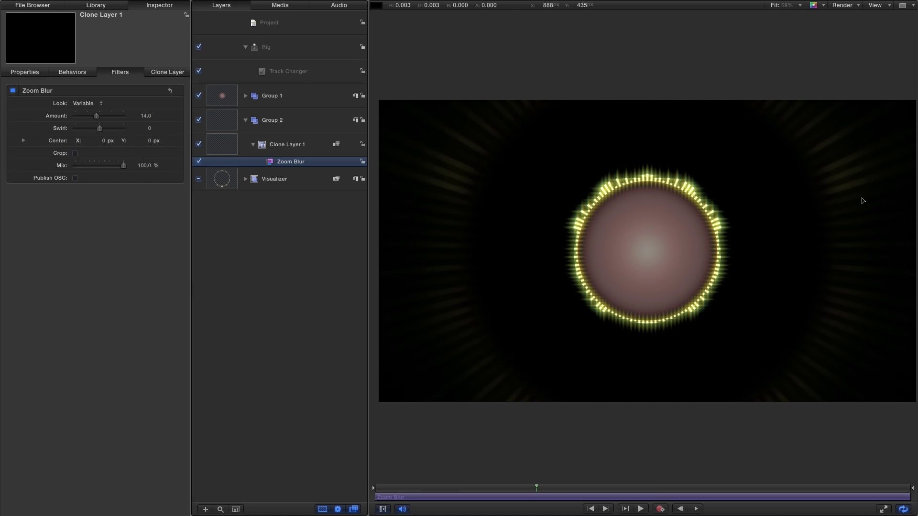
left_click(592, 510)
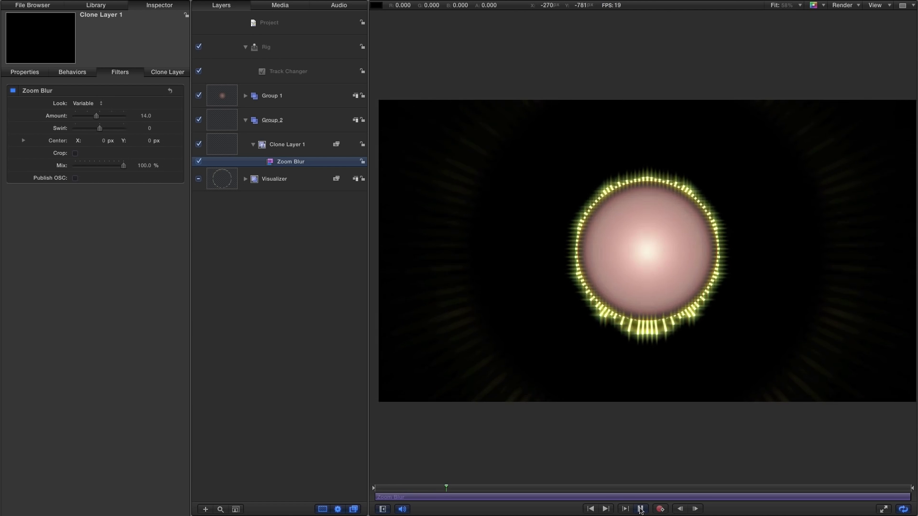
left_click(641, 509)
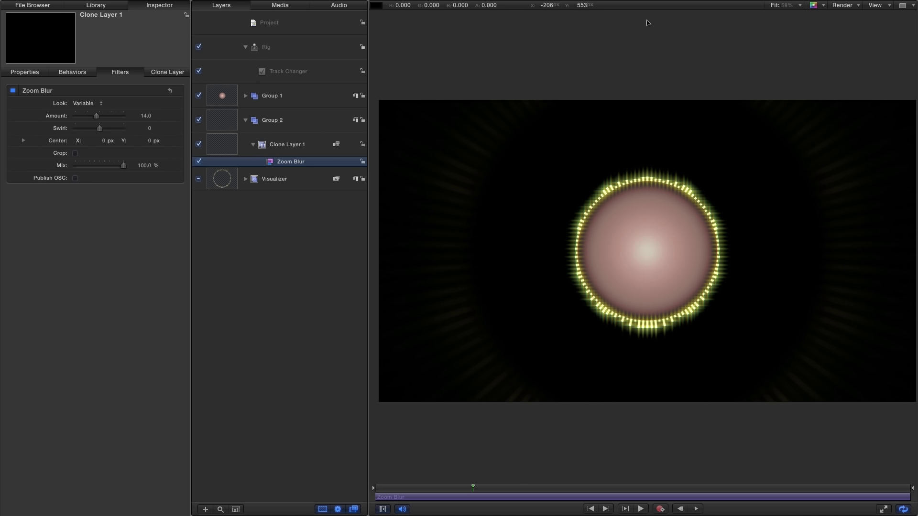
key("shift+Right")
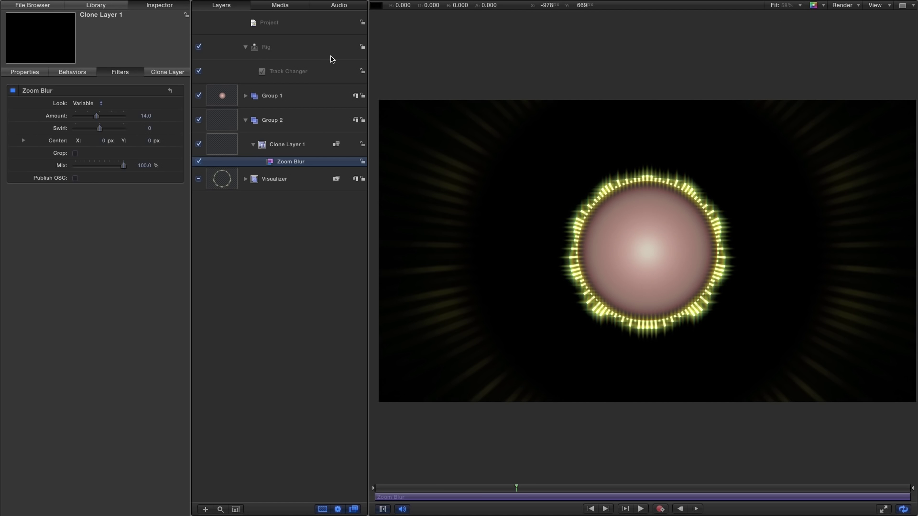
Search the content library for concrete and place the Concrete 01 image in its own group beneath the Visualizer group
left_click(96, 5)
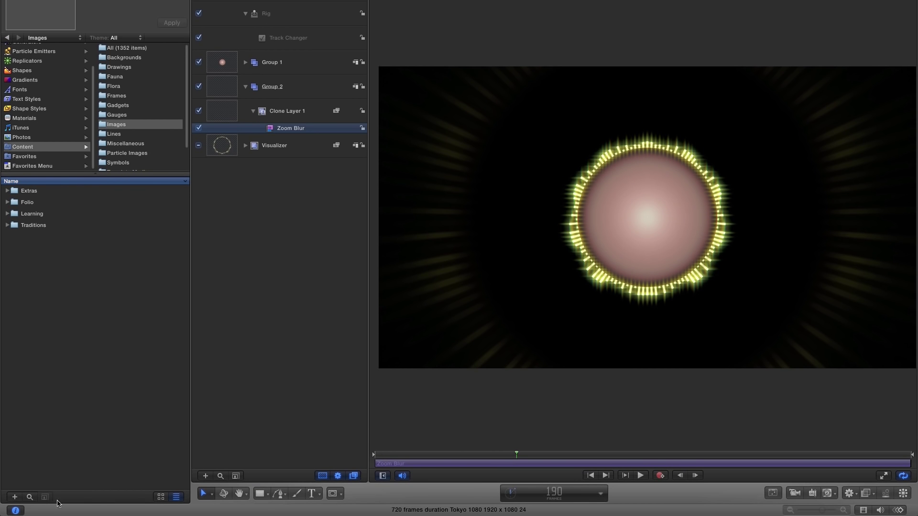
left_click(30, 497)
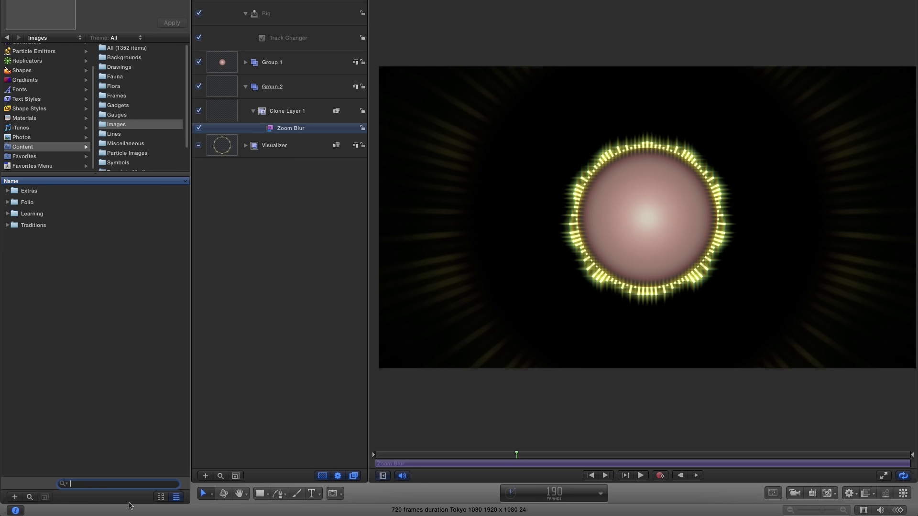
type("concrete")
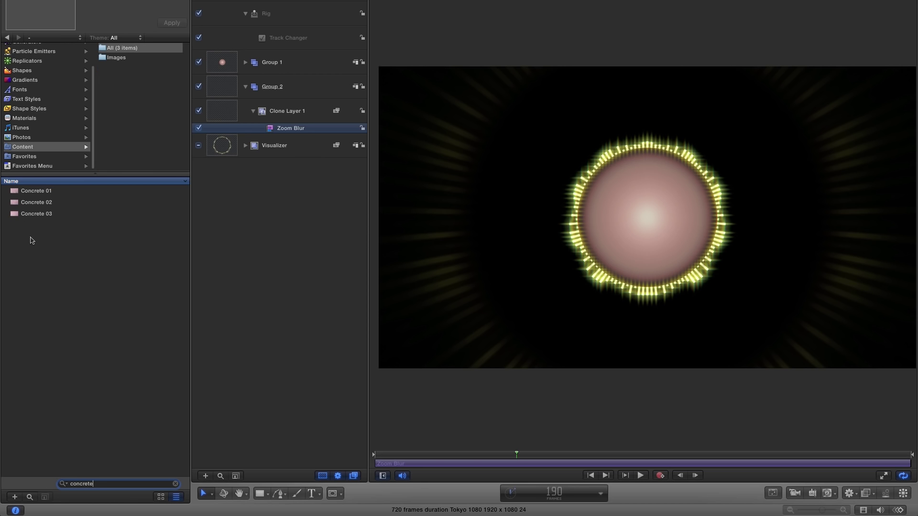
left_click(26, 181)
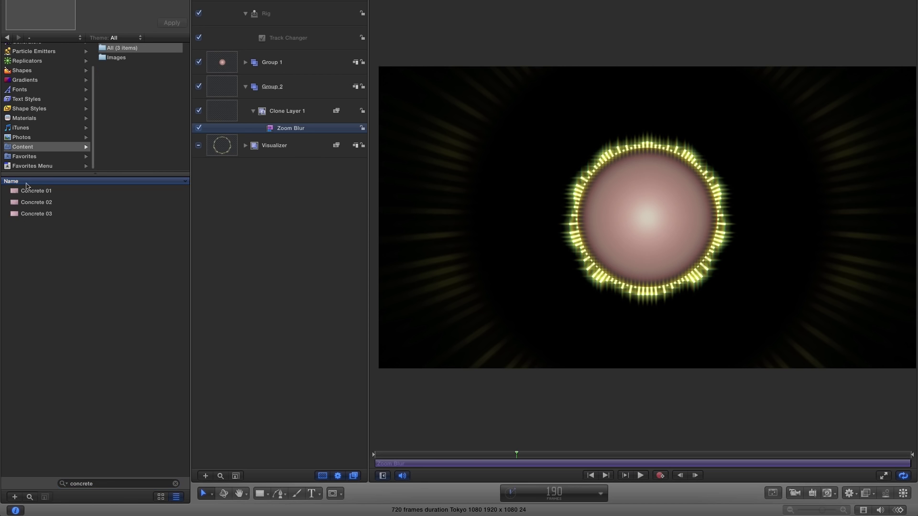
left_click(33, 191)
left_click(34, 213)
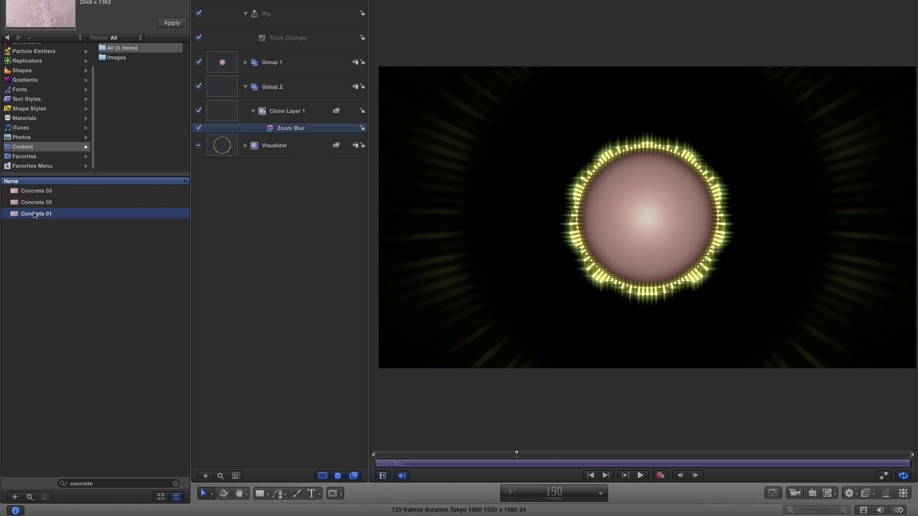
left_click_drag(35, 214, 241, 158)
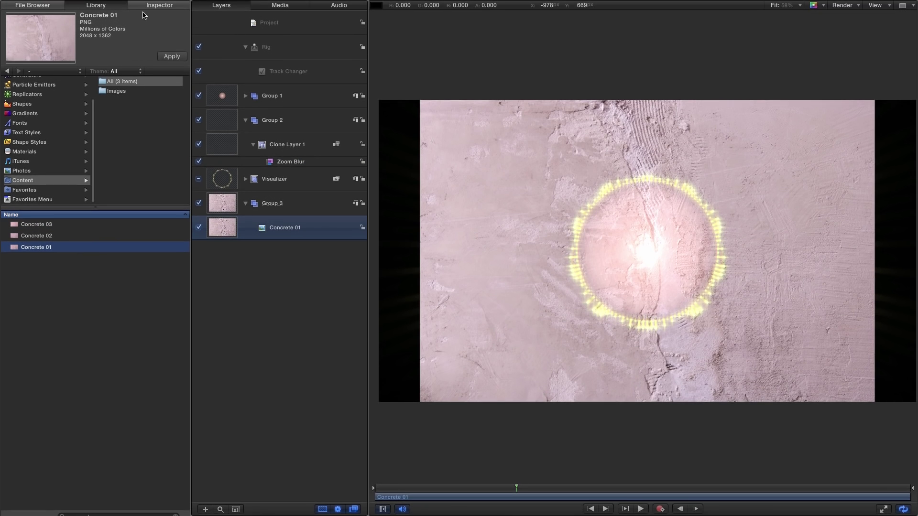
Set the Concrete 01 image's scale to 100% so it fills the frame
left_click(155, 2)
left_click(26, 73)
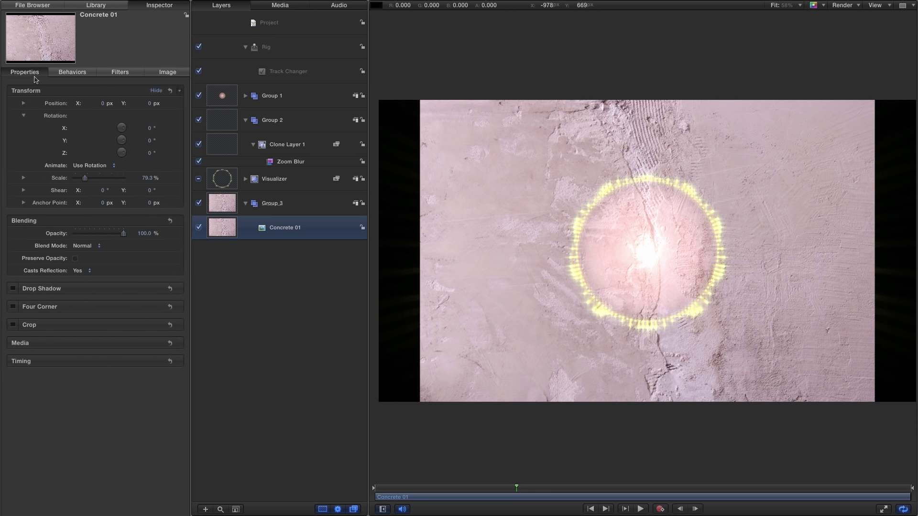
left_click(151, 178)
type("100")
key("Return")
Clear the library search and apply the Levels color correction filter to Concrete 01
left_click(79, 2)
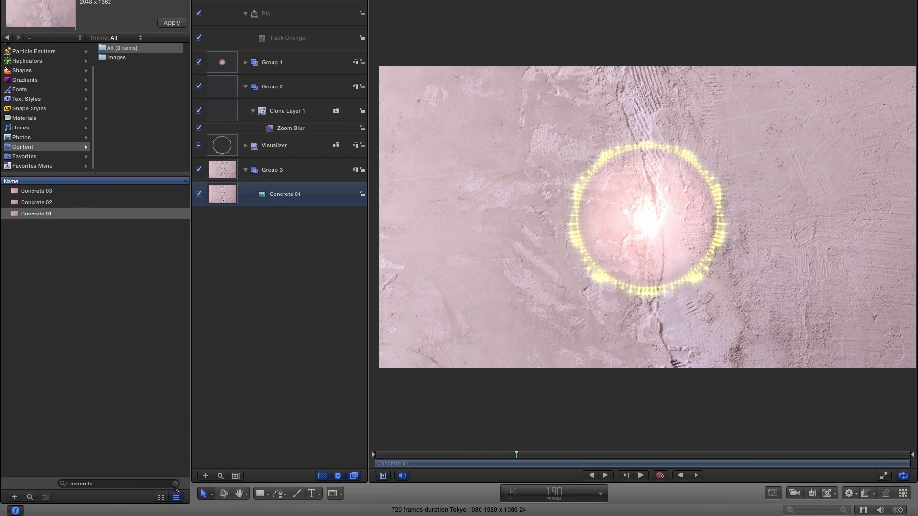
left_click(175, 485)
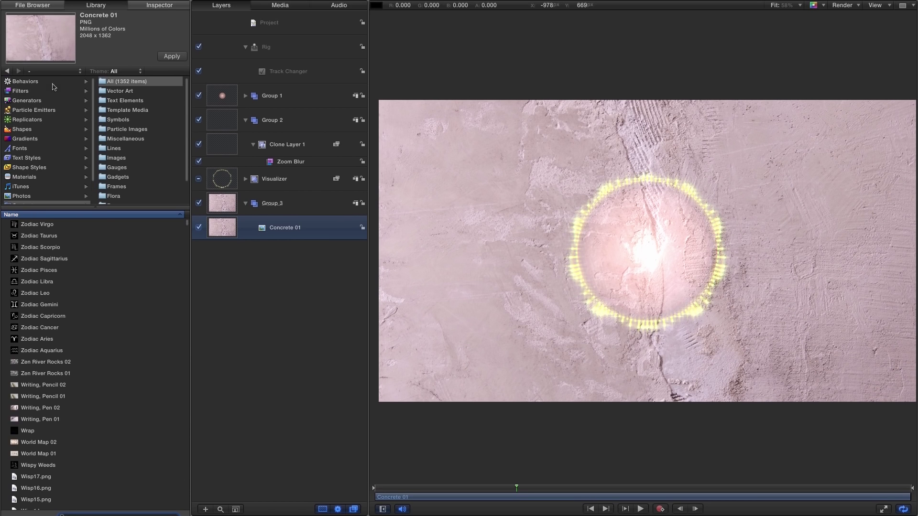
left_click(34, 92)
left_click(129, 112)
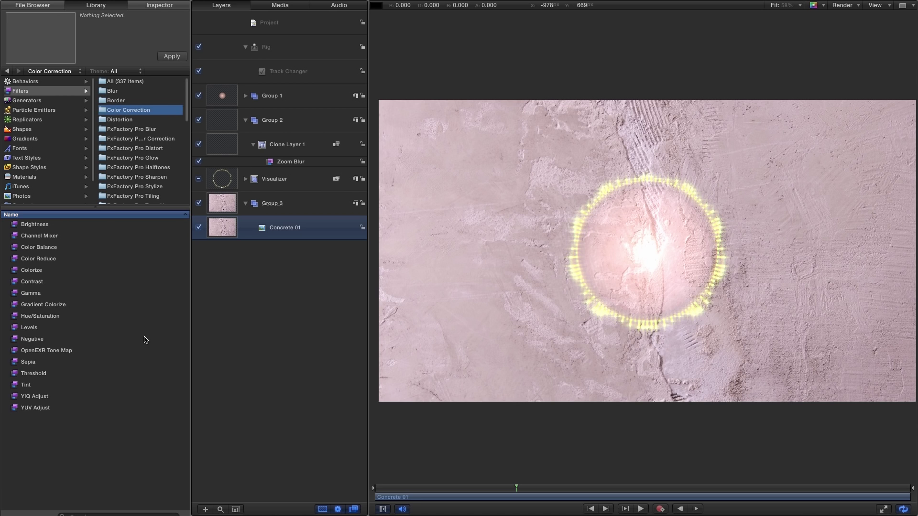
left_click_drag(14, 329, 215, 231)
left_click(161, 6)
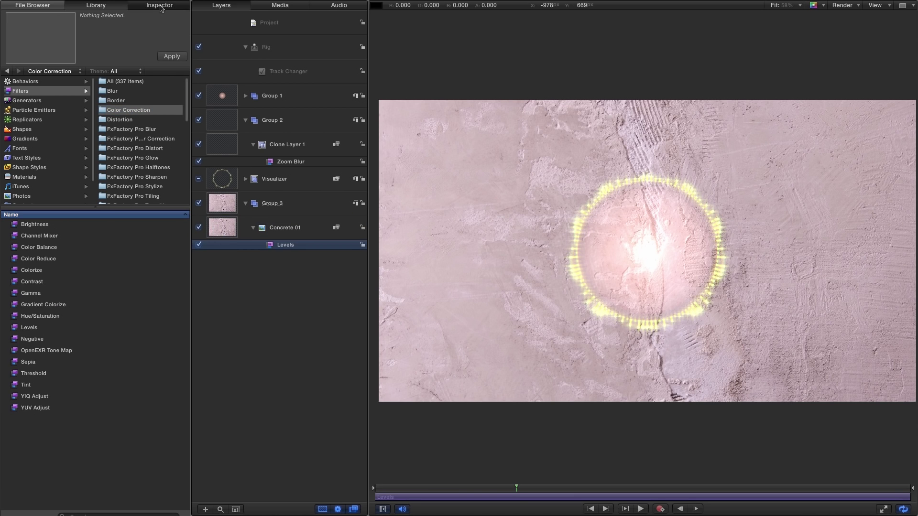
Darken the concrete by lowering the Levels white output to under half for RGB and somewhat less strongly for the Blue channel
left_click_drag(167, 171, 119, 171)
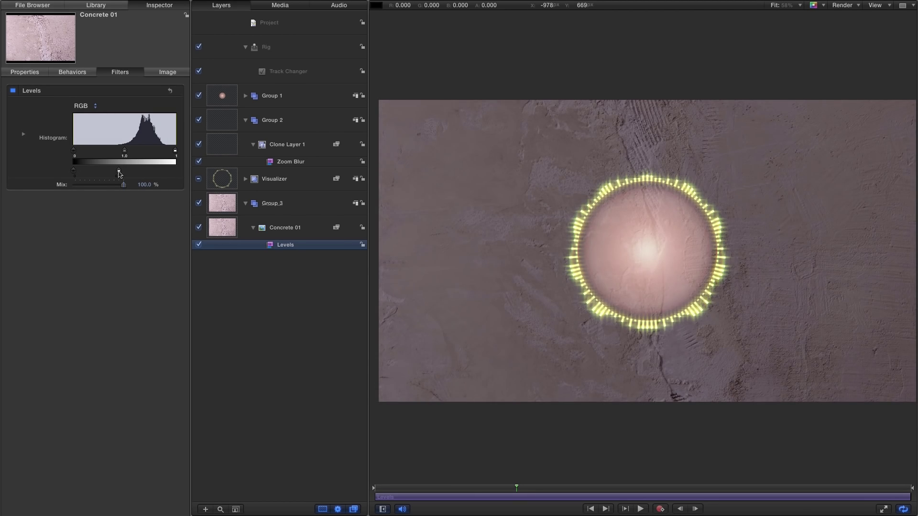
left_click(81, 106)
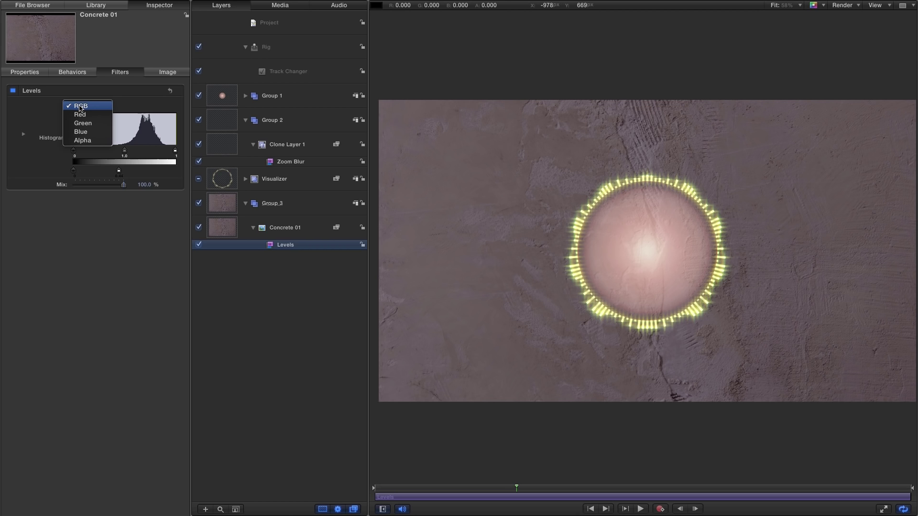
left_click(80, 135)
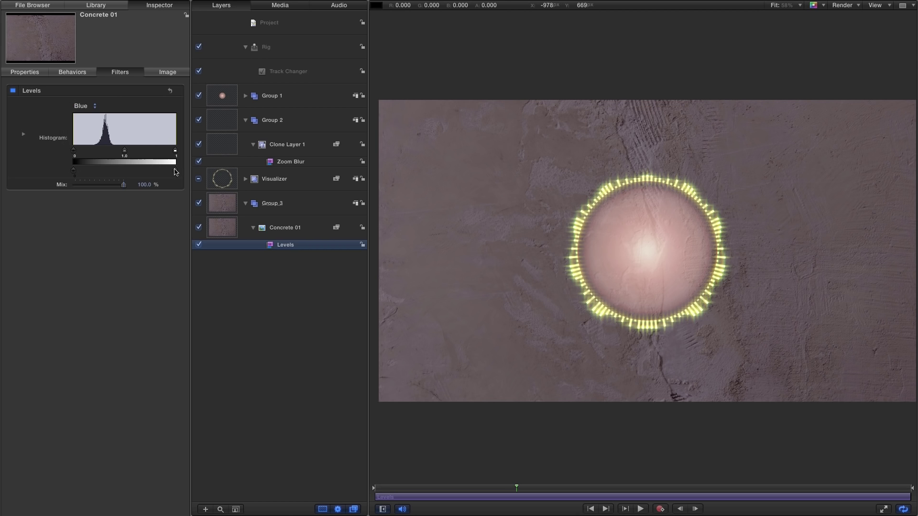
left_click_drag(175, 171, 154, 173)
Raise the Levels RGB black input to 0.73 and reduce the RGB white output further for a dark concrete texture
left_click(81, 106)
left_click(83, 80)
left_click_drag(75, 150, 147, 155)
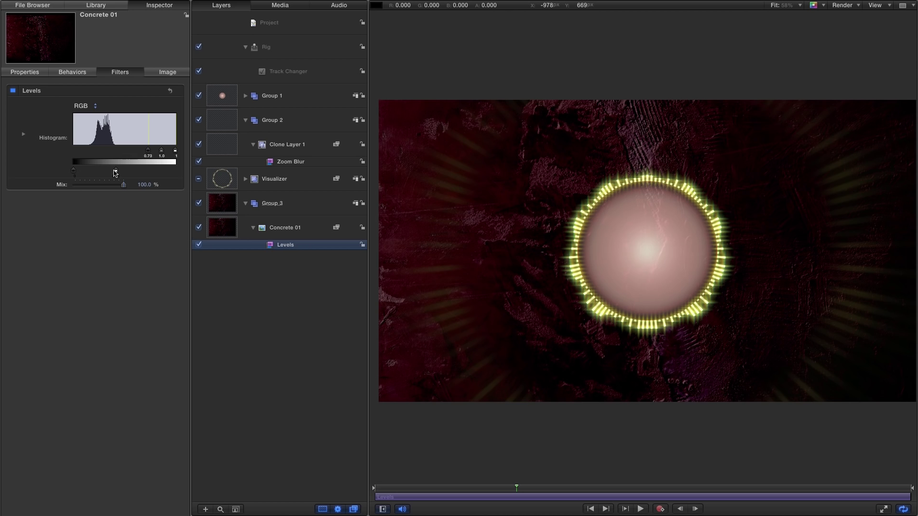
left_click_drag(114, 171, 104, 170)
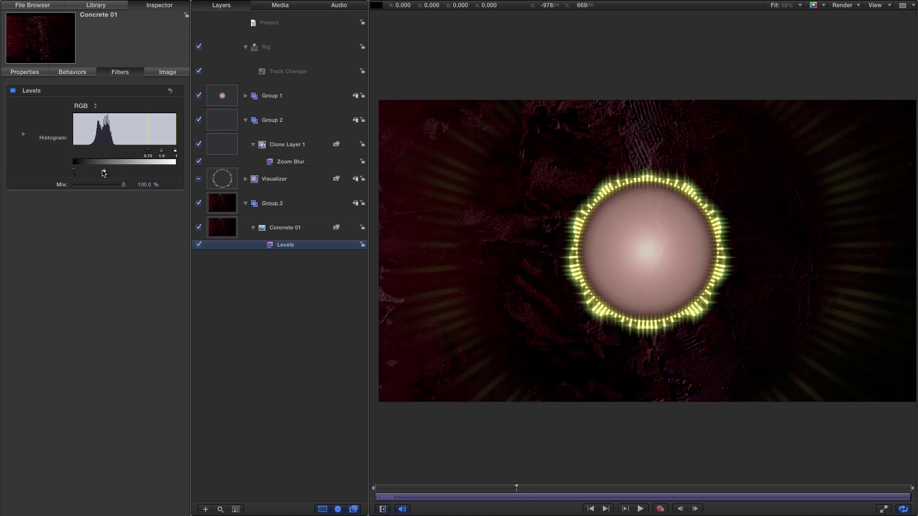
Preview the project with the dark concrete background, and hide Group 2 containing the blurred clone layer
left_click(641, 509)
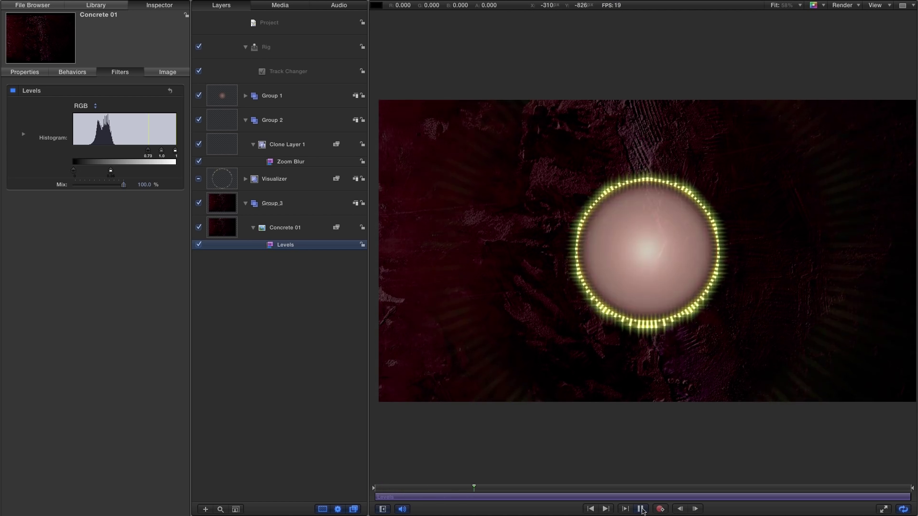
left_click(641, 510)
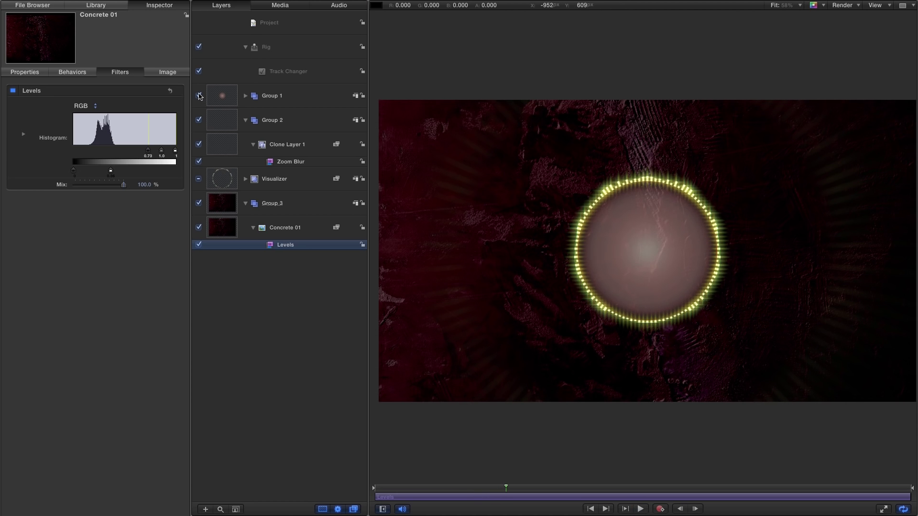
left_click(199, 120)
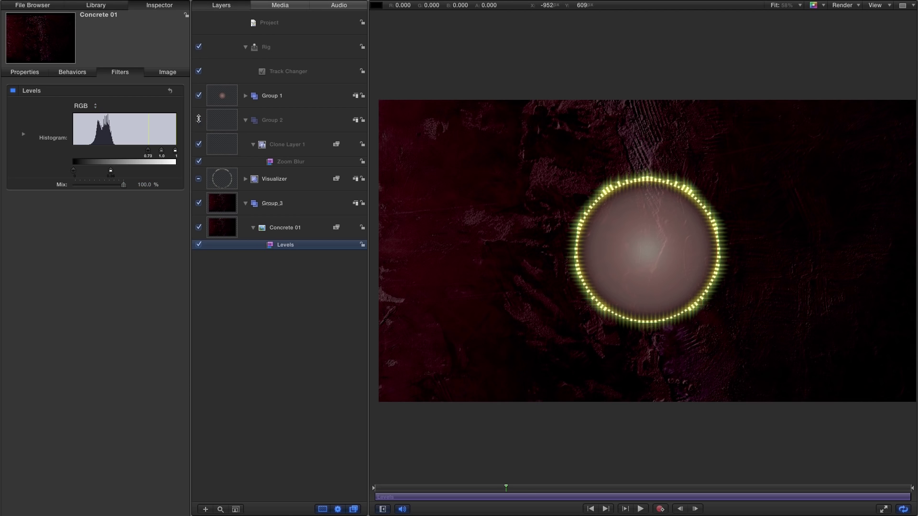
left_click(511, 488)
left_click(444, 491)
left_click_drag(445, 496, 417, 497)
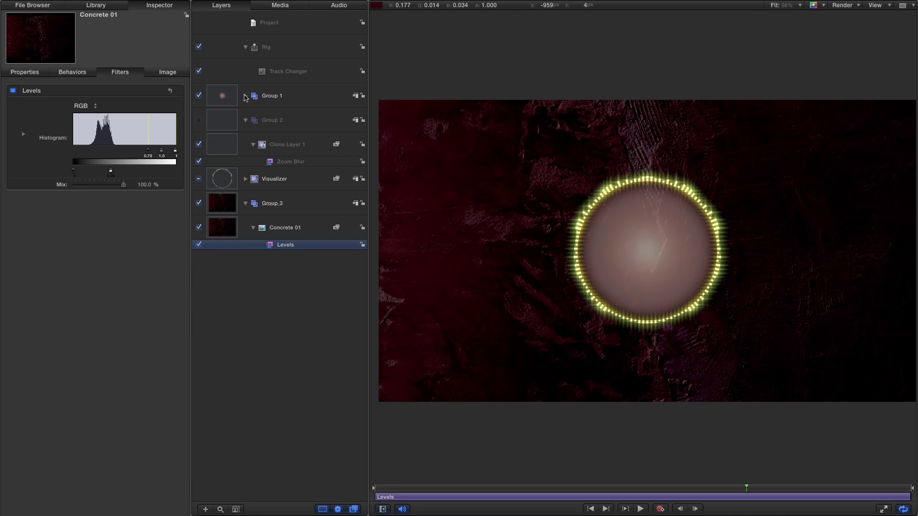
Copy the Lens Flare's Circle Mask onto the Concrete 01 image and play the project to check the masked texture
left_click(245, 96)
left_click(253, 120)
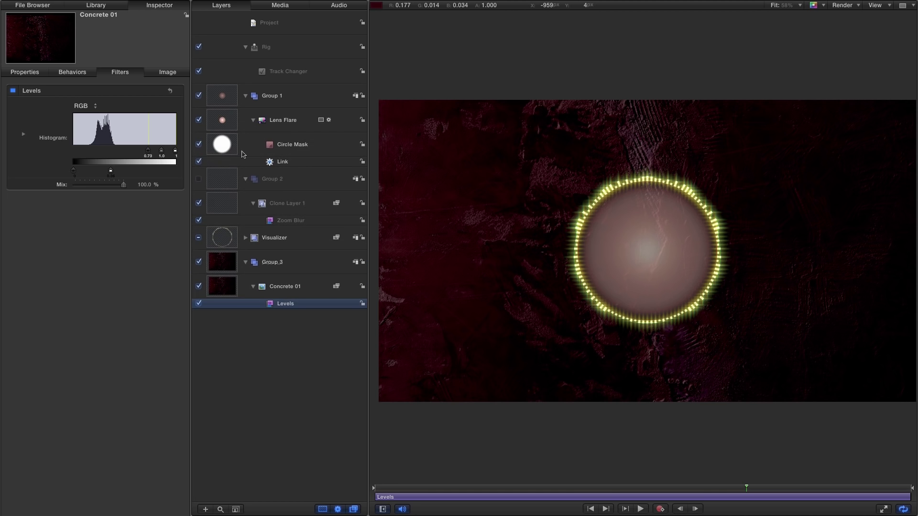
left_click(221, 148)
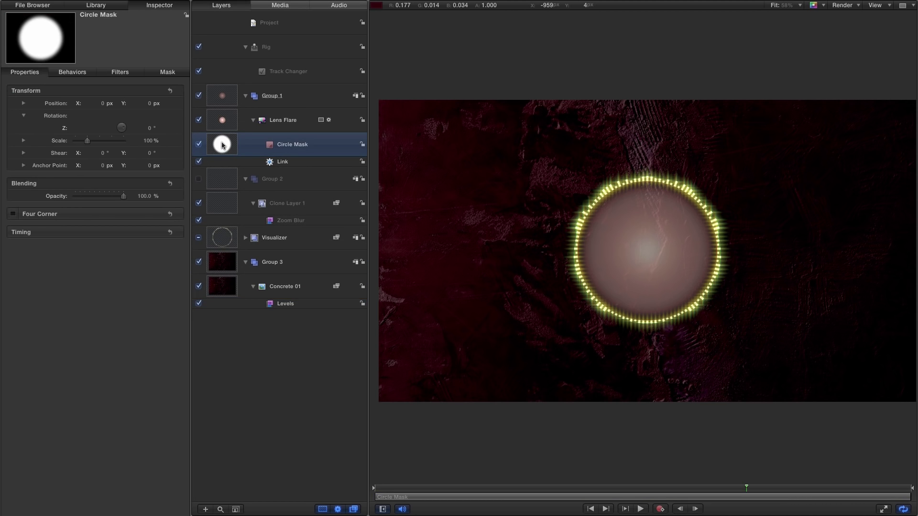
left_click(221, 287)
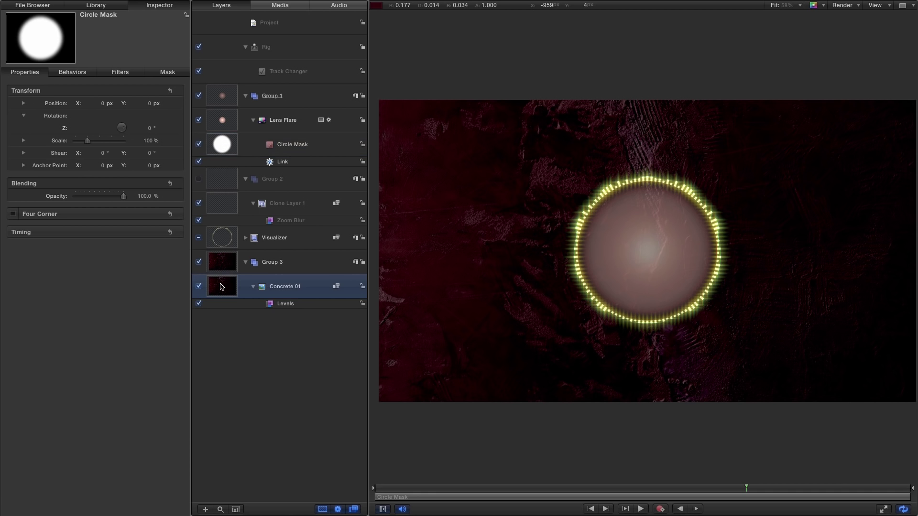
key("super+v")
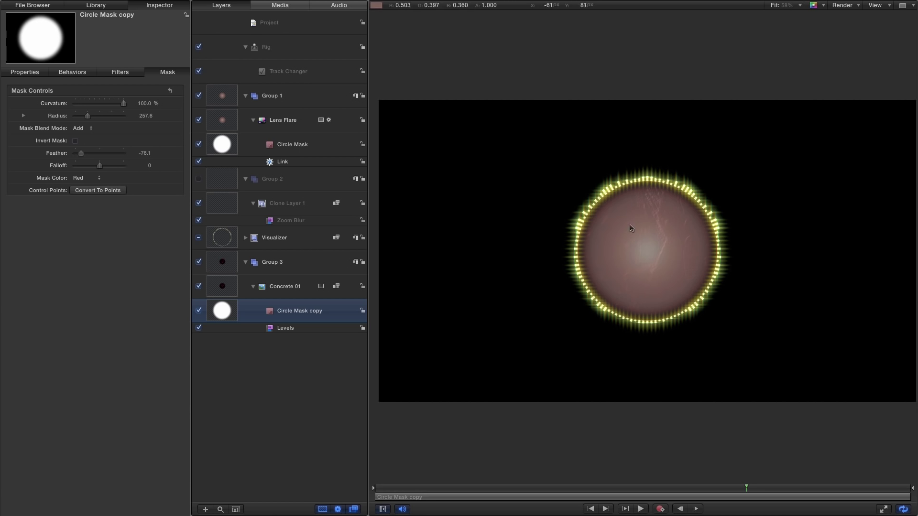
key("space")
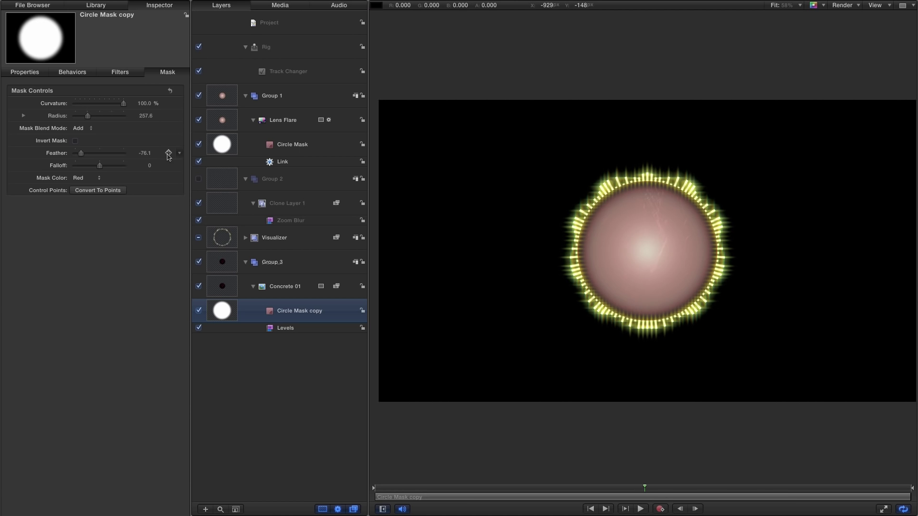
Invert the copied circle mask on the Concrete 01 image so the texture fills the area outside the circle
left_click(75, 141)
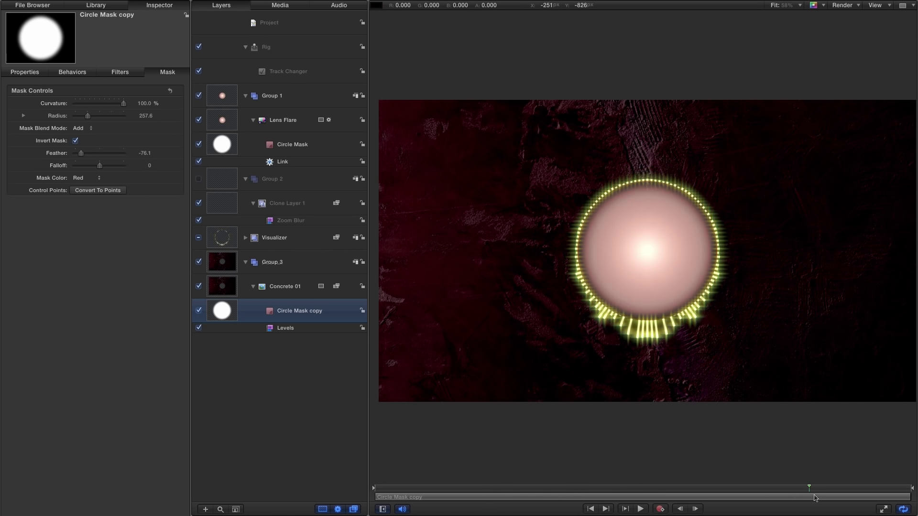
Make a clone layer of the Visualizer group
left_click(225, 204)
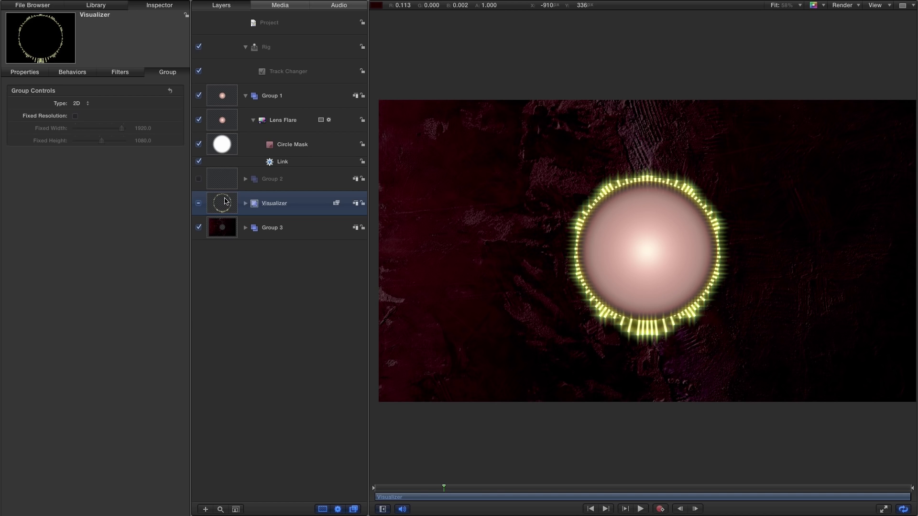
right_click(224, 201)
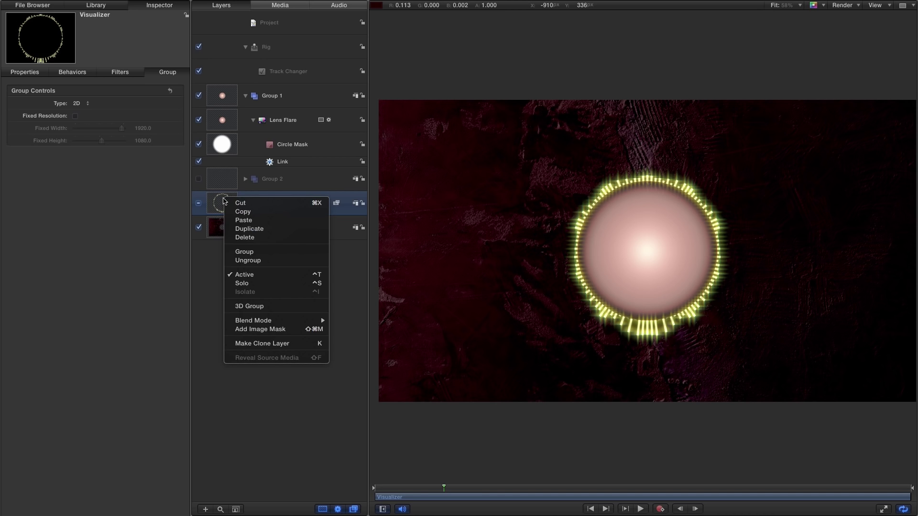
left_click(279, 344)
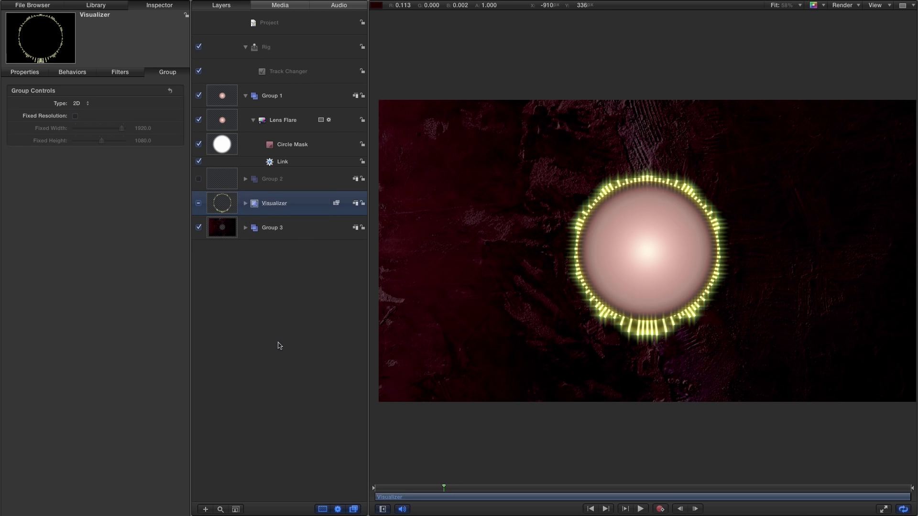
Add a Gaussian Blur filter to the new Visualizer clone layer and raise its amount to about 137
left_click(96, 5)
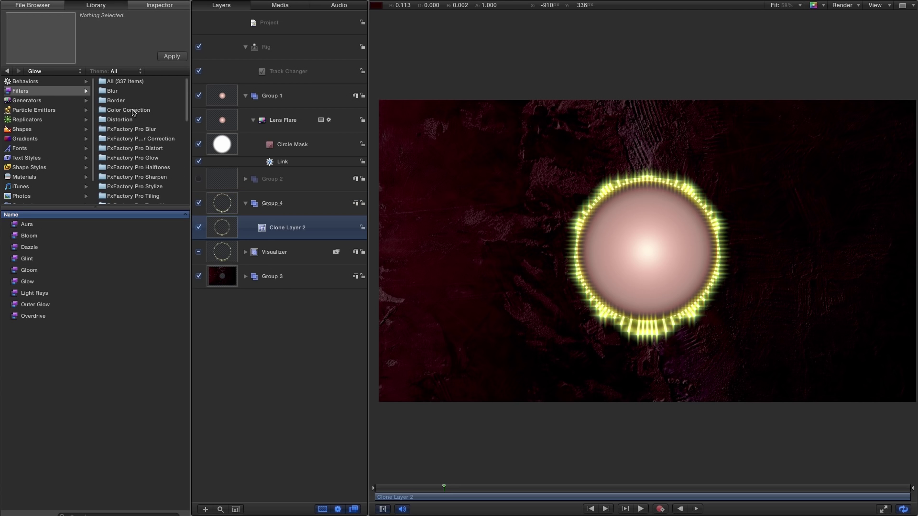
left_click(108, 91)
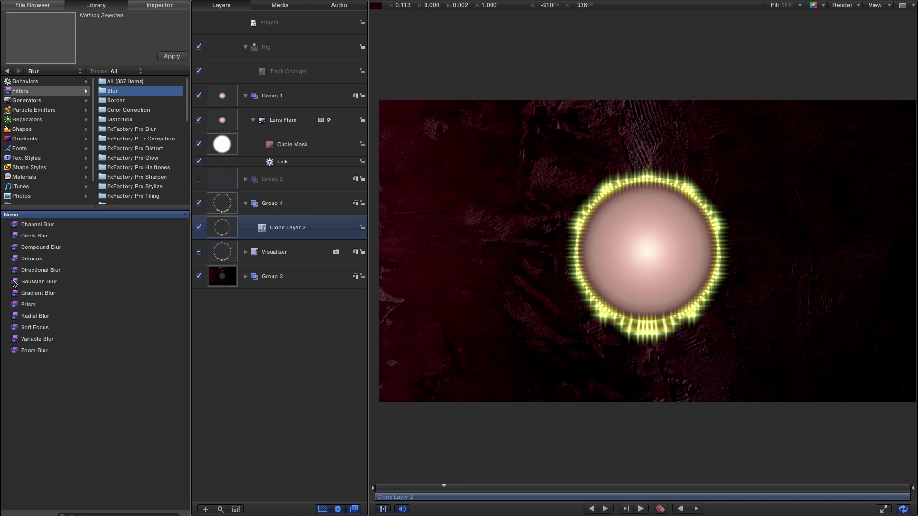
left_click_drag(16, 282, 223, 226)
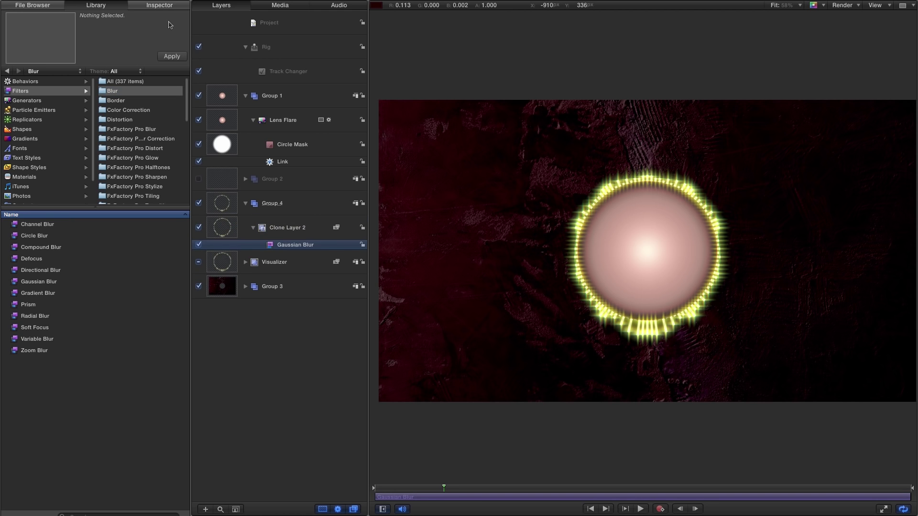
left_click(164, 6)
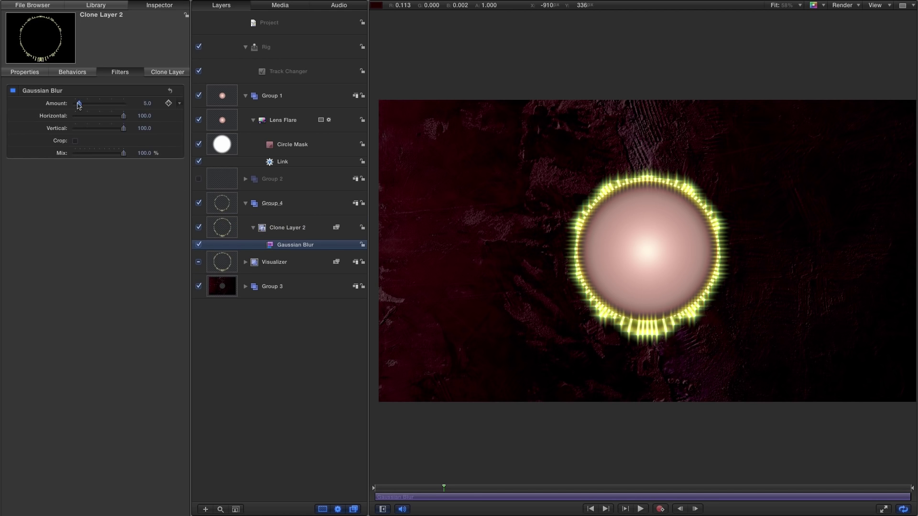
left_click_drag(79, 104, 145, 102)
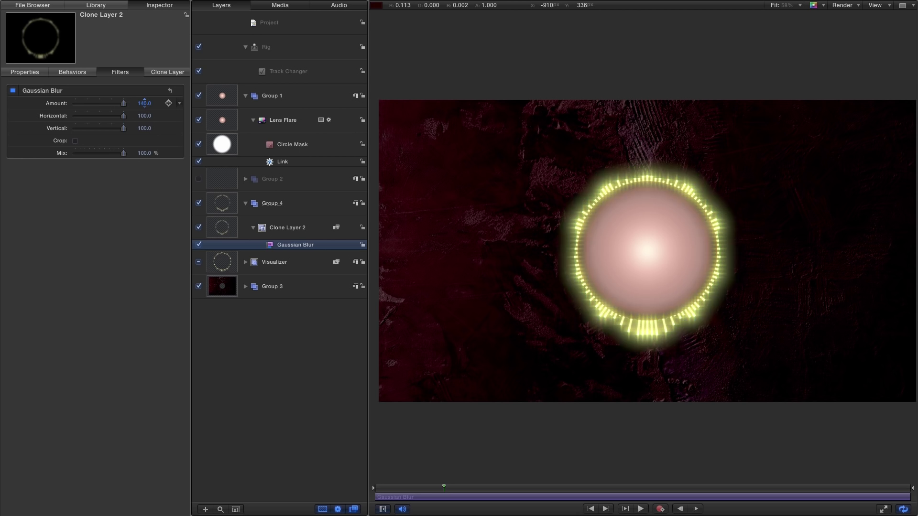
Lower Clone Layer 2's opacity to 50% and compare the glow with Group 4 hidden and shown
left_click(231, 205)
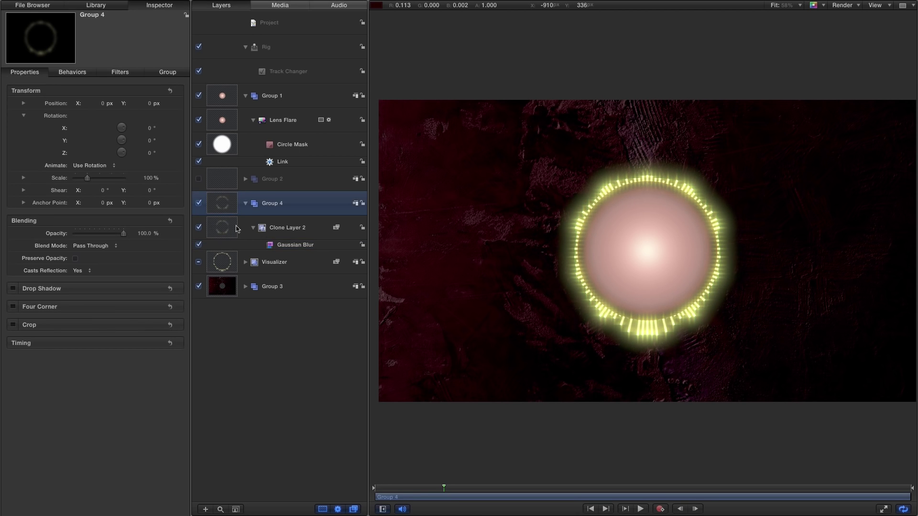
left_click(227, 227)
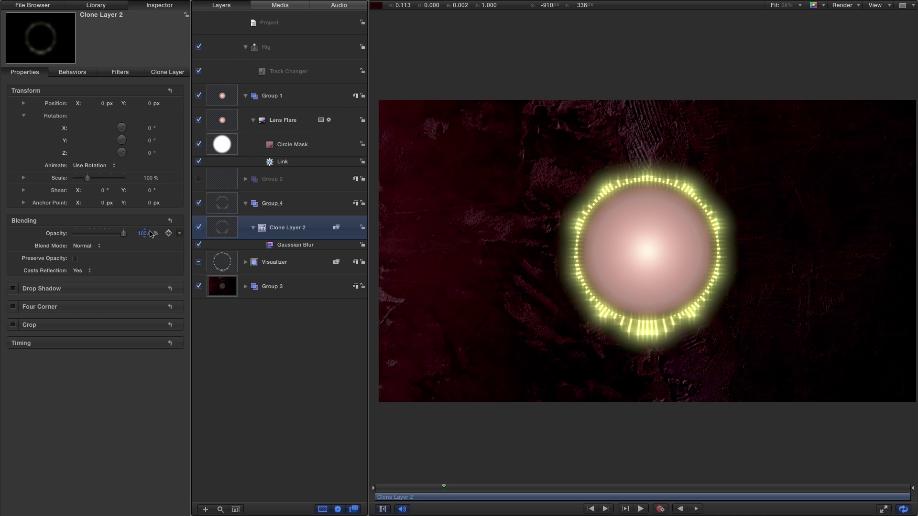
type("50")
key("Return")
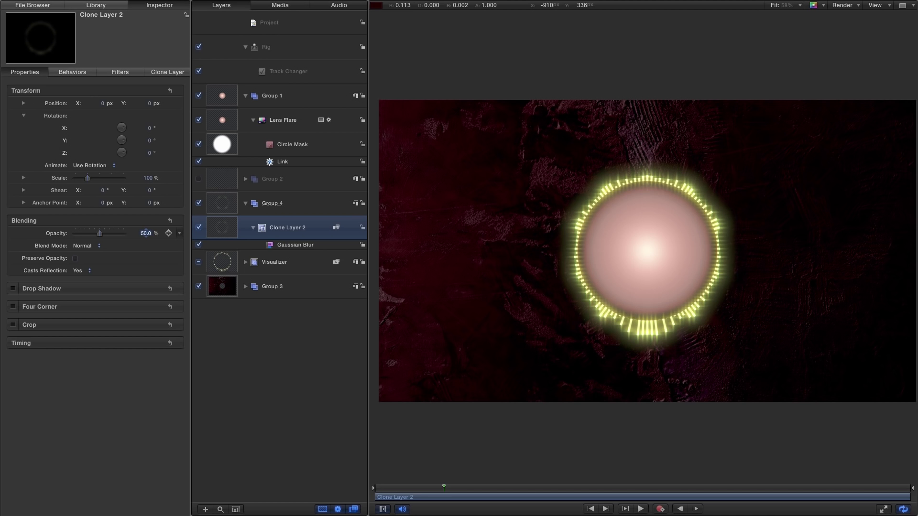
left_click(199, 203)
left_click(199, 203)
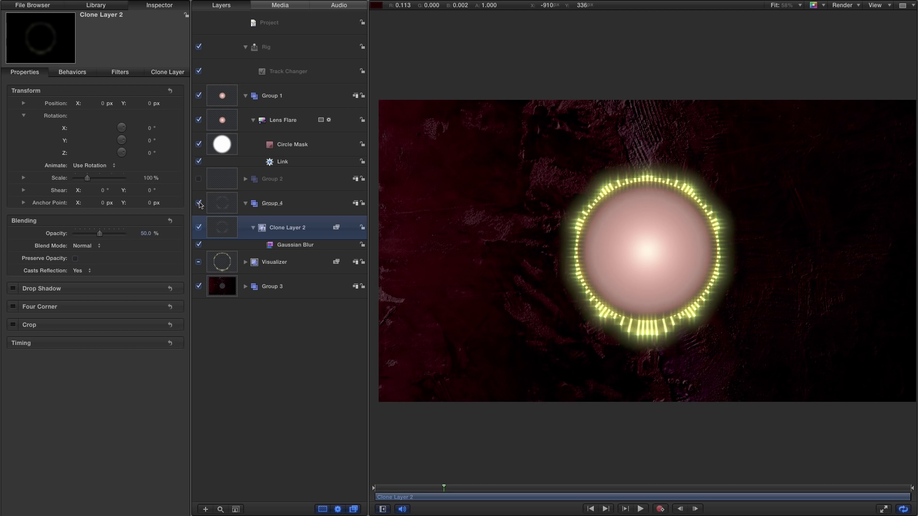
Set Clone Layer 2's opacity to 25% and toggle the layer's visibility to compare the glow
left_click(145, 233)
type("25")
key("Return")
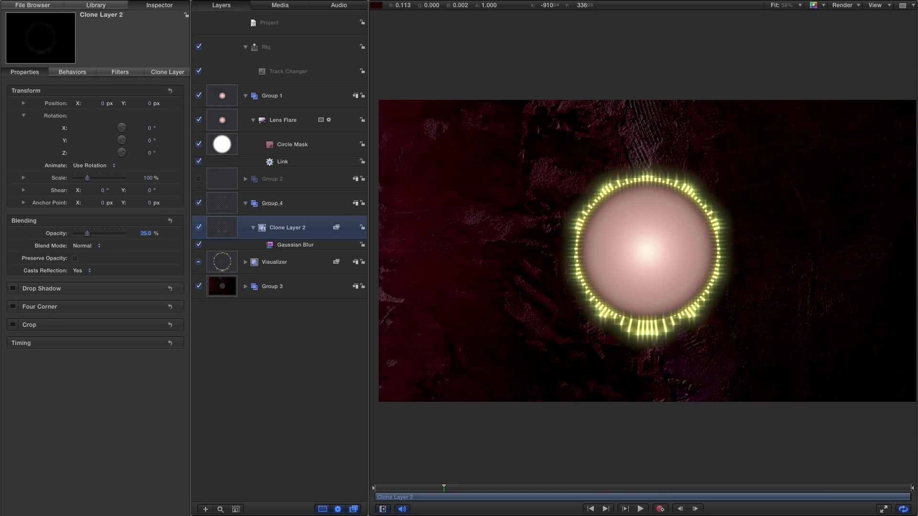
left_click(200, 228)
left_click(199, 227)
Duplicate Clone Layer 2 and set the Gaussian Blur amount of the copy to 400
right_click(221, 227)
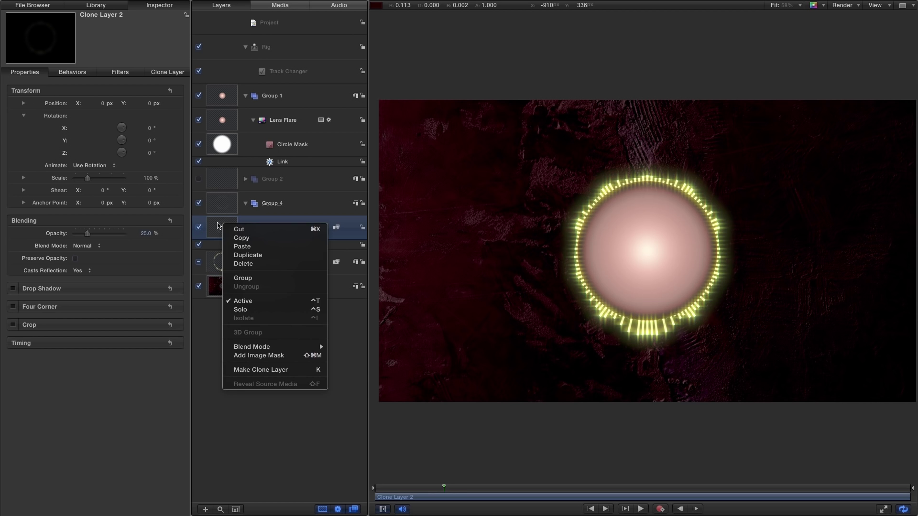
key("Escape")
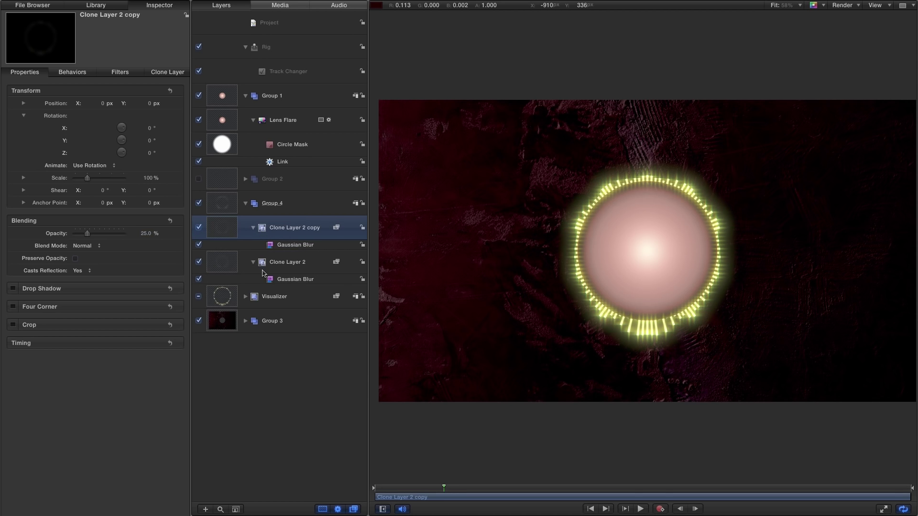
left_click(115, 71)
left_click(145, 103)
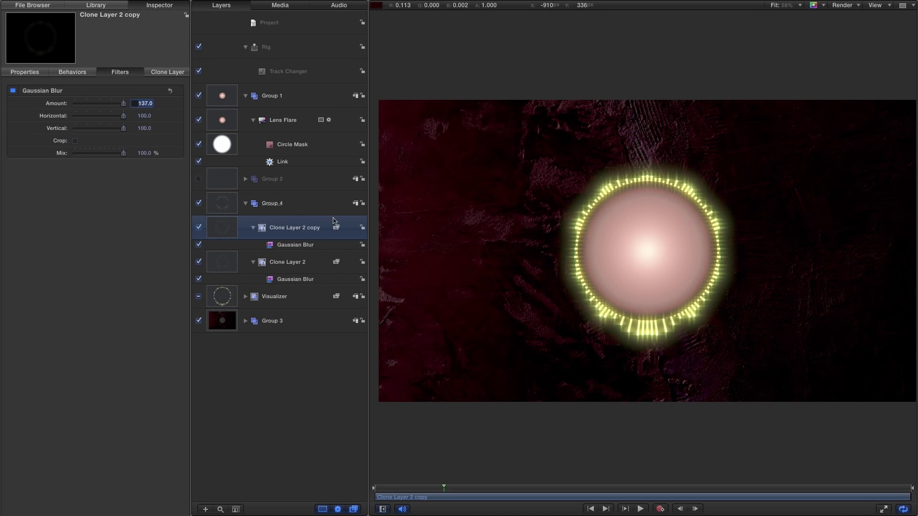
type("4000")
key("Return")
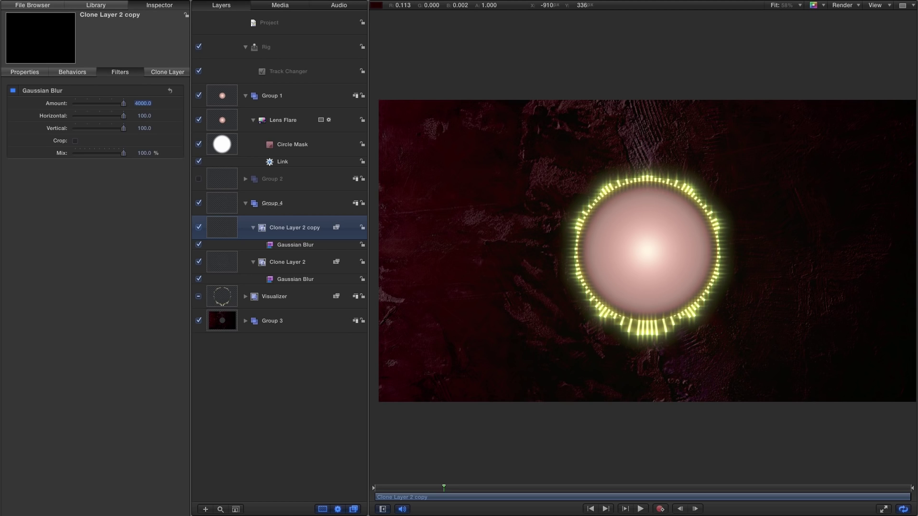
type("400")
key("Return")
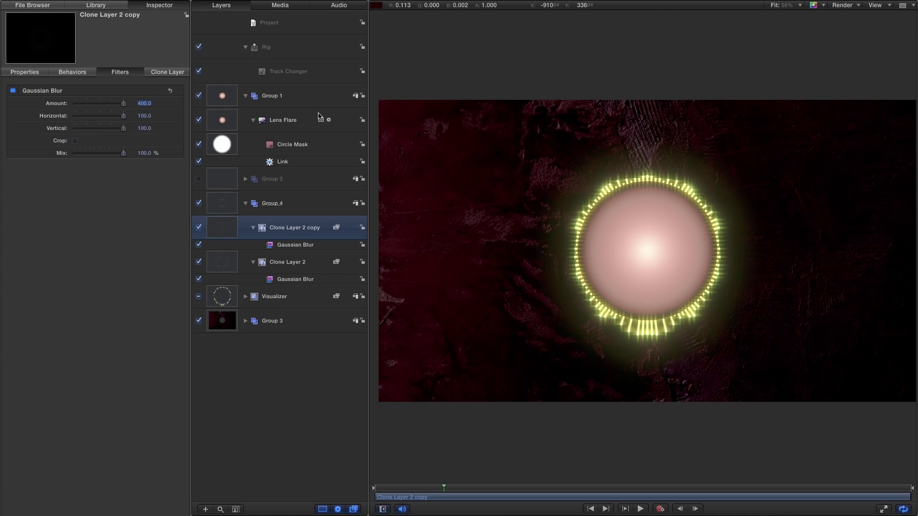
Set the opacity of Clone Layer 2 copy to 15% and toggle Group 4 to compare the combined glow
left_click(36, 75)
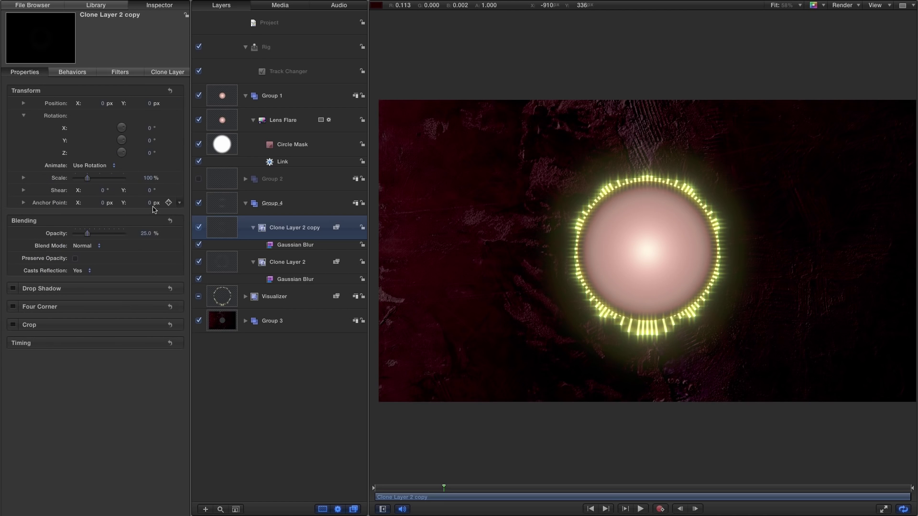
left_click(146, 233)
type("15")
key("Return")
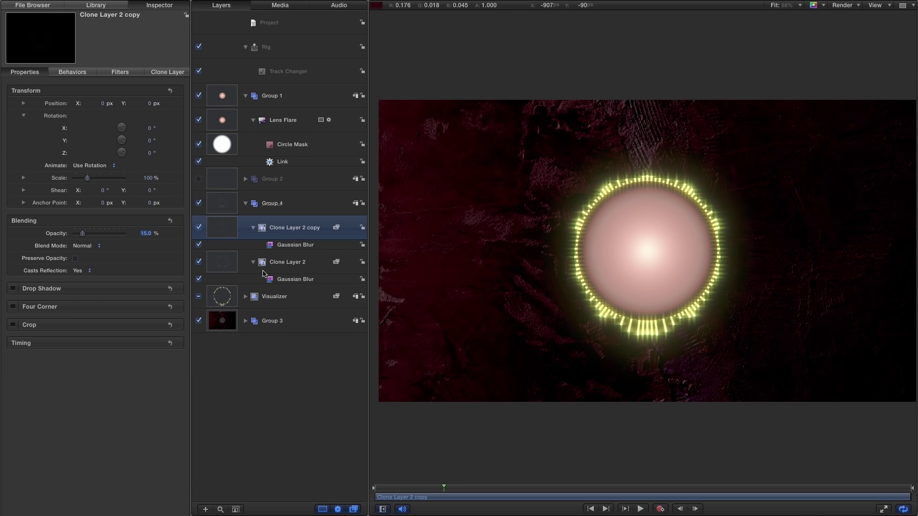
left_click(199, 204)
left_click(199, 204)
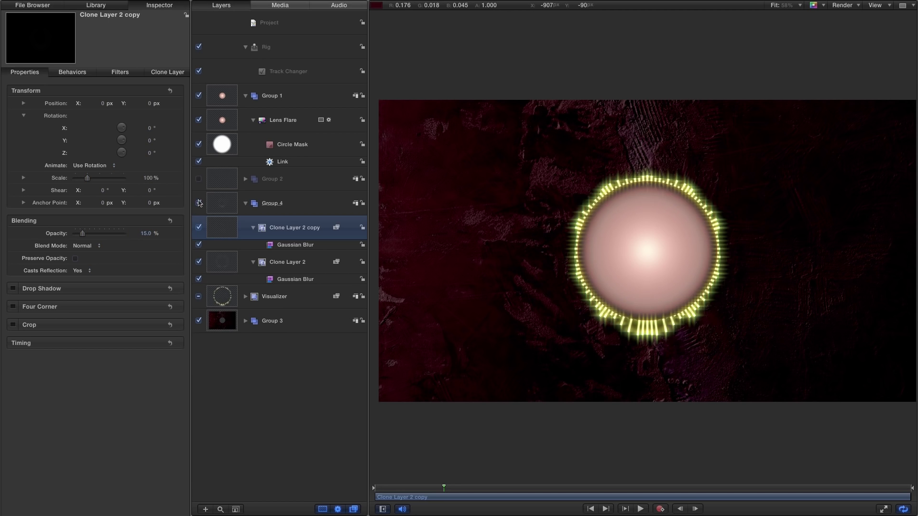